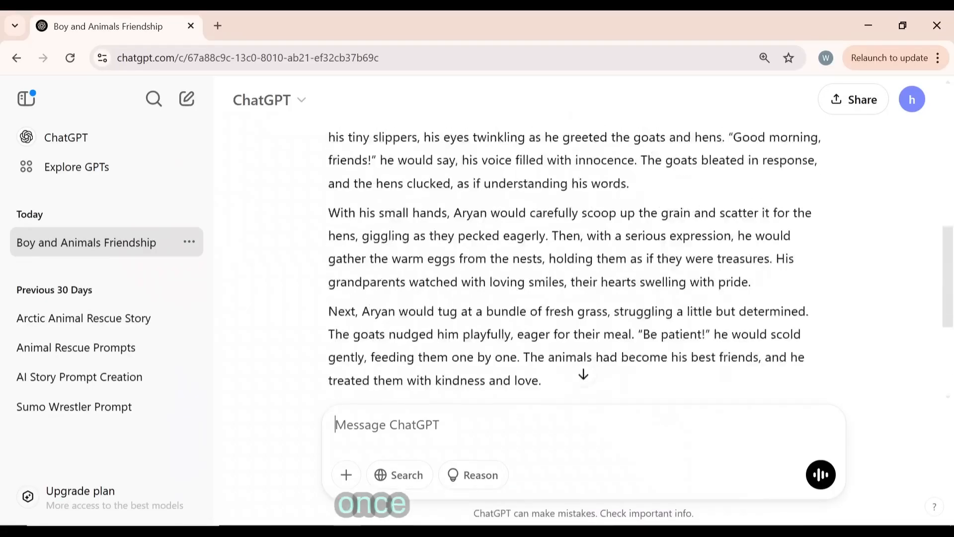
Step: Request 12 image prompts of this story with a three years old boy, black hair, green big eyes, smiling face, yellow shirt, black pant, black shoes
scroll(577, 258, up, 4)
drag(329, 256, 688, 286)
click(688, 289)
scroll(577, 258, down, 4)
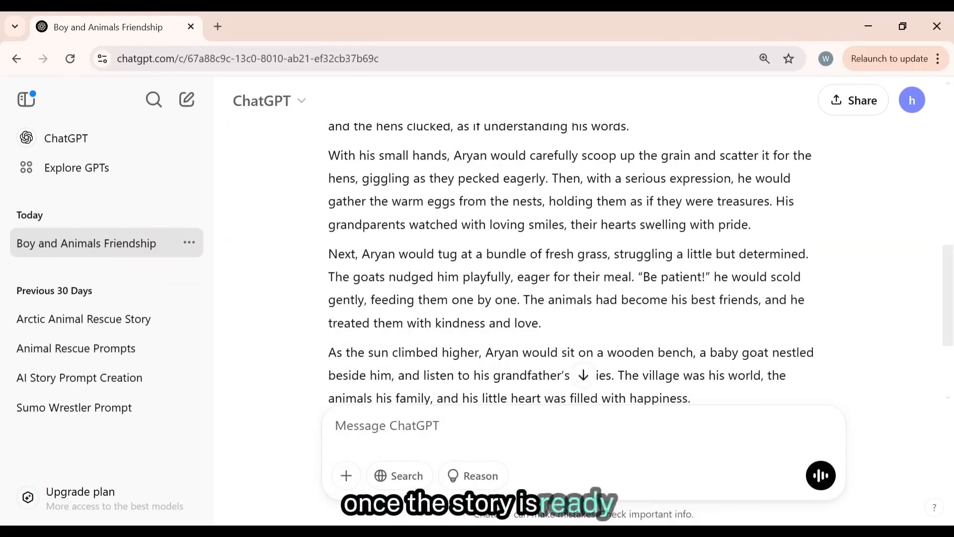
text(Now generate 12 image prompts of this story and character details are below. three years old boy, black hair, green big eyes, smiling face, yellow shirt, black pant, black shoes.)
drag(335, 389, 786, 389)
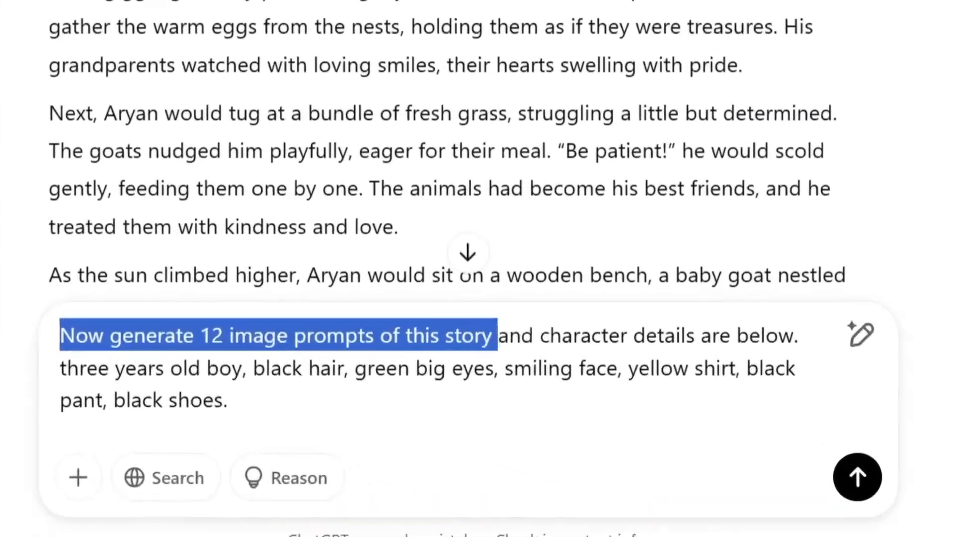
drag(60, 367, 227, 399)
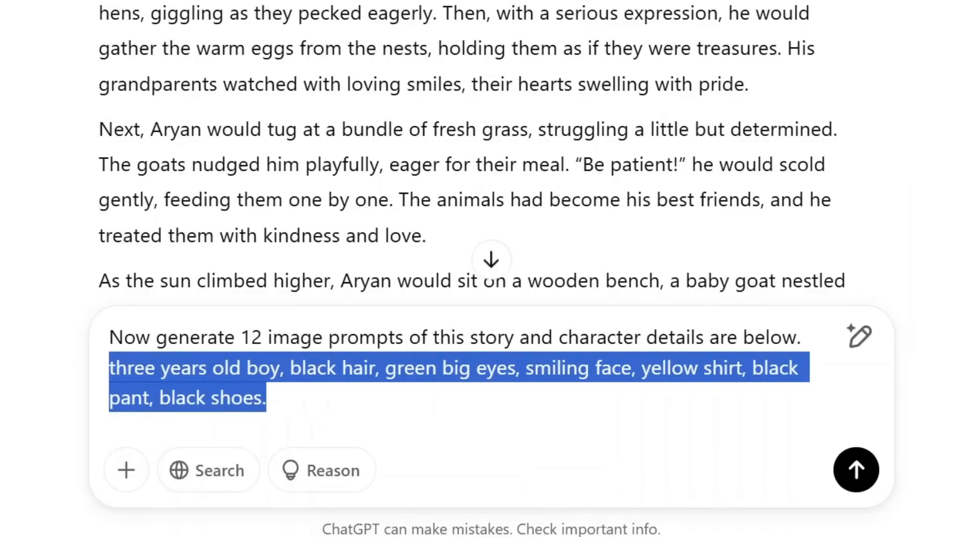
click(268, 398)
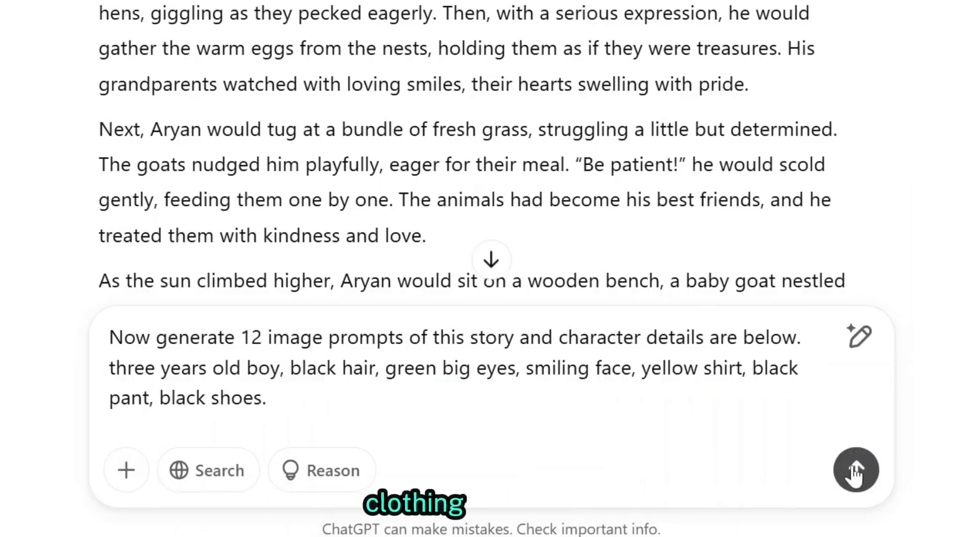
click(855, 470)
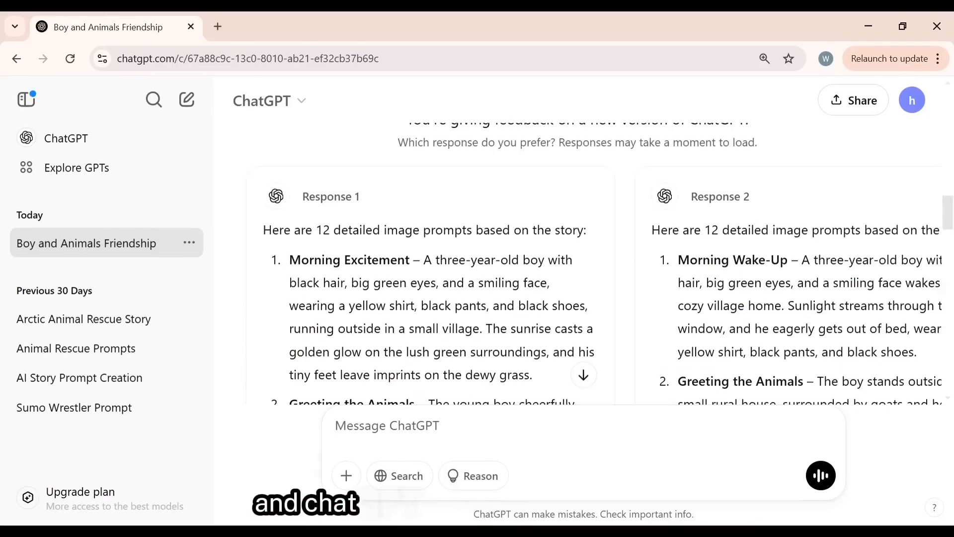
Step: Compare the two generated sets of image prompts and choose Response 1 as the preferred one
scroll(577, 259, down, 12)
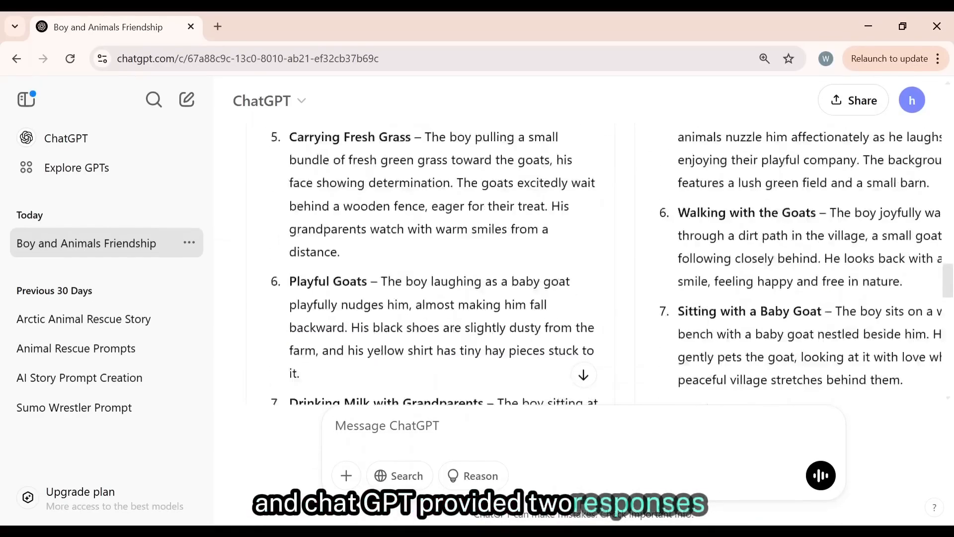
scroll(389, 358, down, 15)
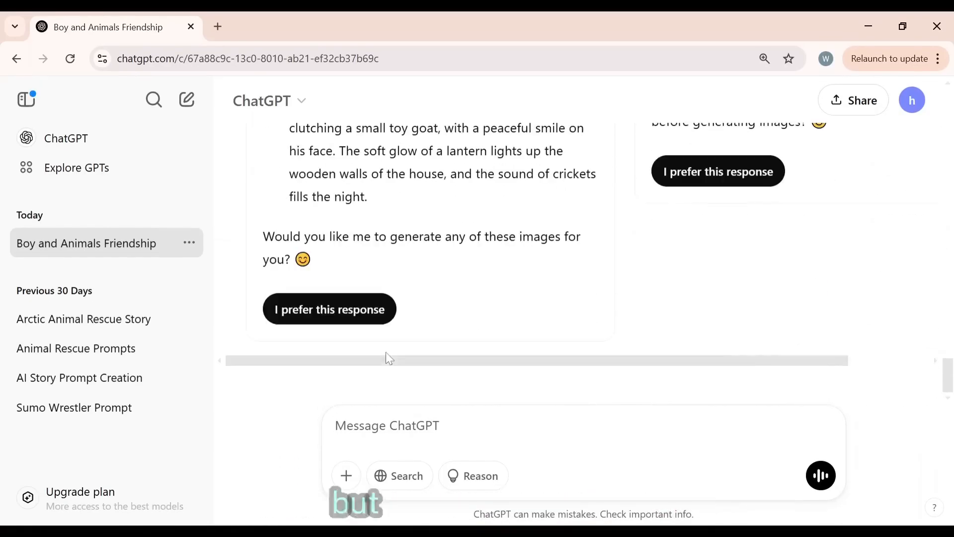
click(376, 316)
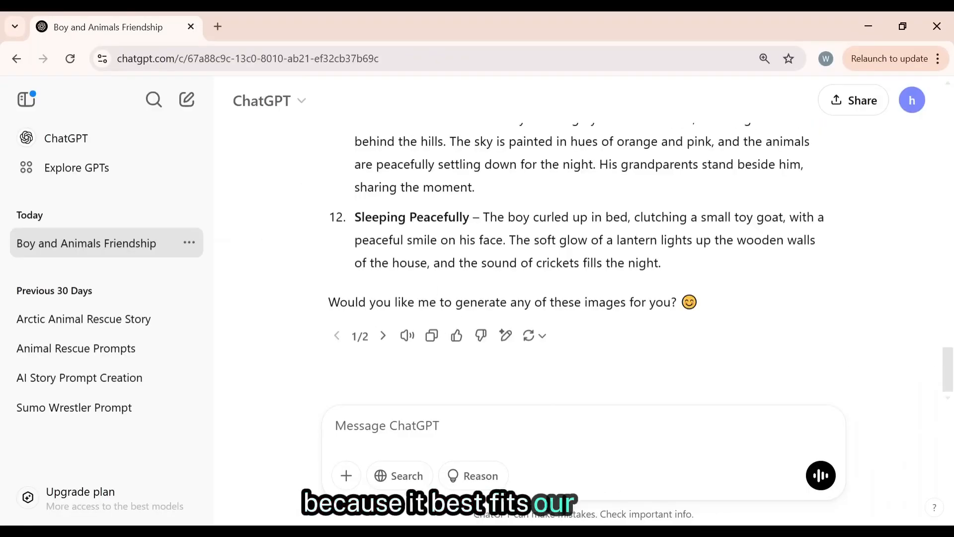
Step: Check the image prompts for character details, then ask to add the boy's full description to each prompt and rewrite the prompts
scroll(576, 258, up, 3)
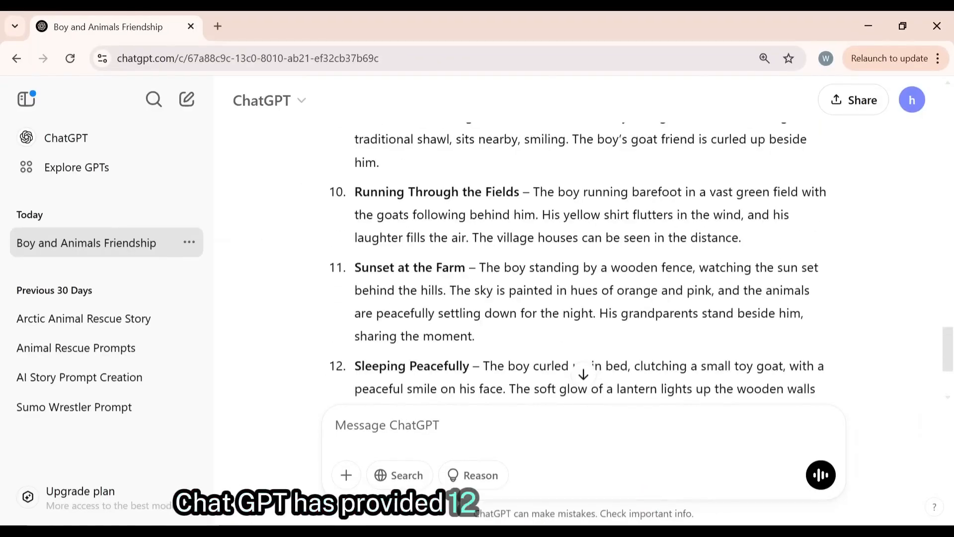
scroll(460, 254, up, 20)
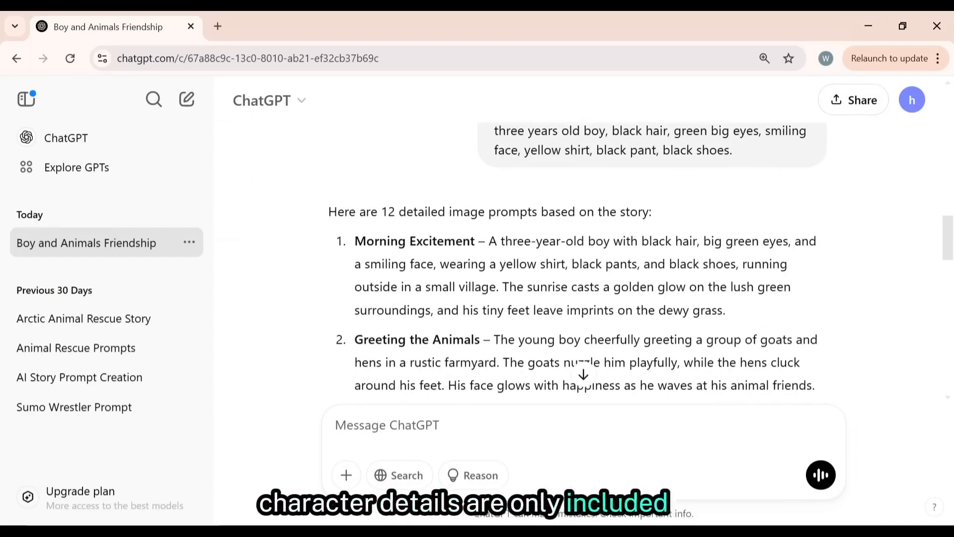
scroll(576, 258, down, 2)
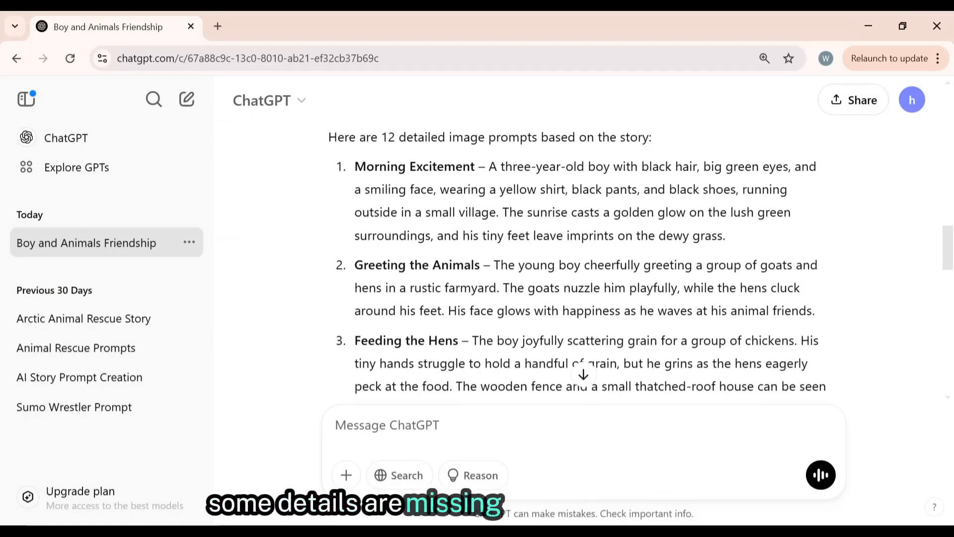
drag(514, 265, 590, 265)
click(590, 265)
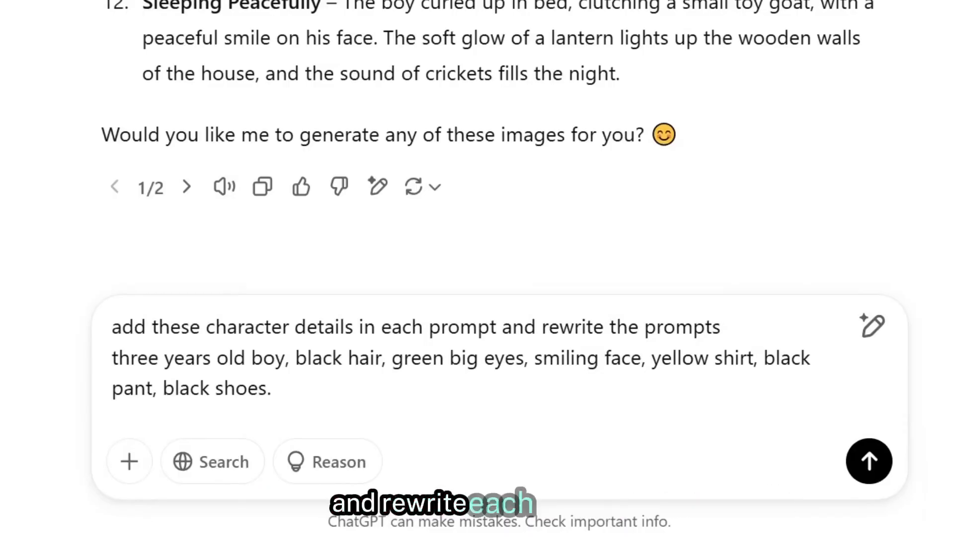
click(889, 466)
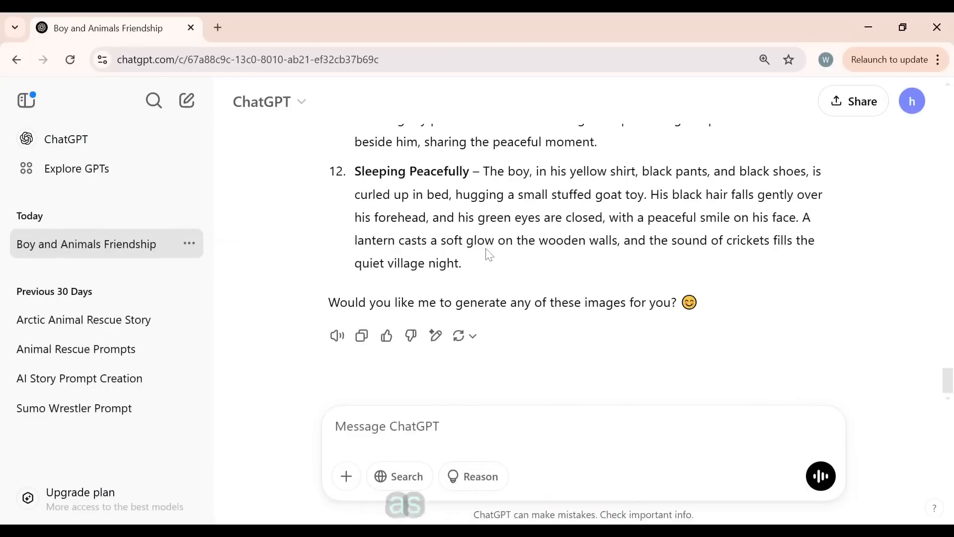
Step: Check the rewritten image prompts from Sleeping Peacefully backwards for the boy's clothing, hair and eye details
drag(483, 172, 807, 179)
drag(477, 219, 816, 227)
click(631, 226)
scroll(631, 227, up, 4)
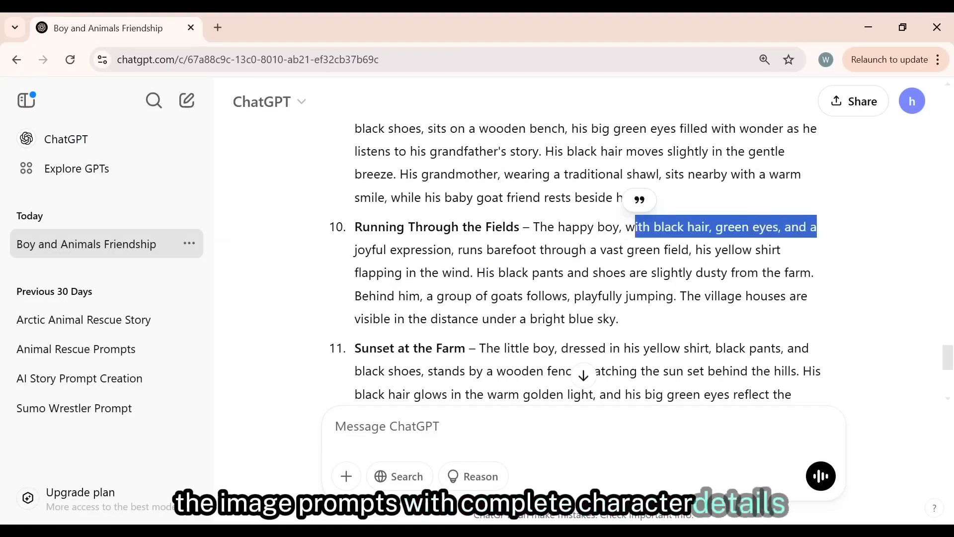
drag(355, 249, 447, 249)
scroll(620, 229, up, 8)
scroll(620, 229, up, 5)
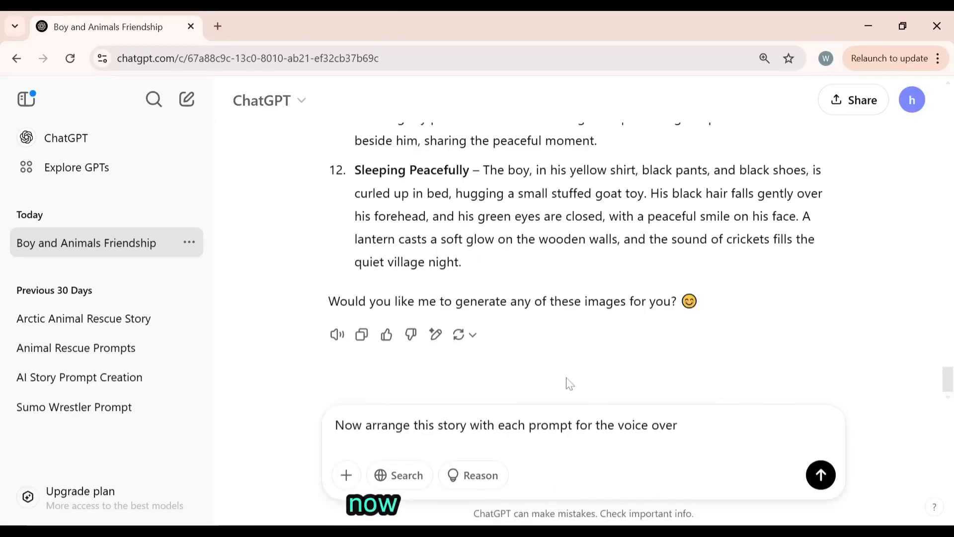
Step: Send the request "Now arrange this story with each prompt for the voice over" together with the full story text copied from the earlier reply
key(shift+Return)
scroll(520, 305, up, 15)
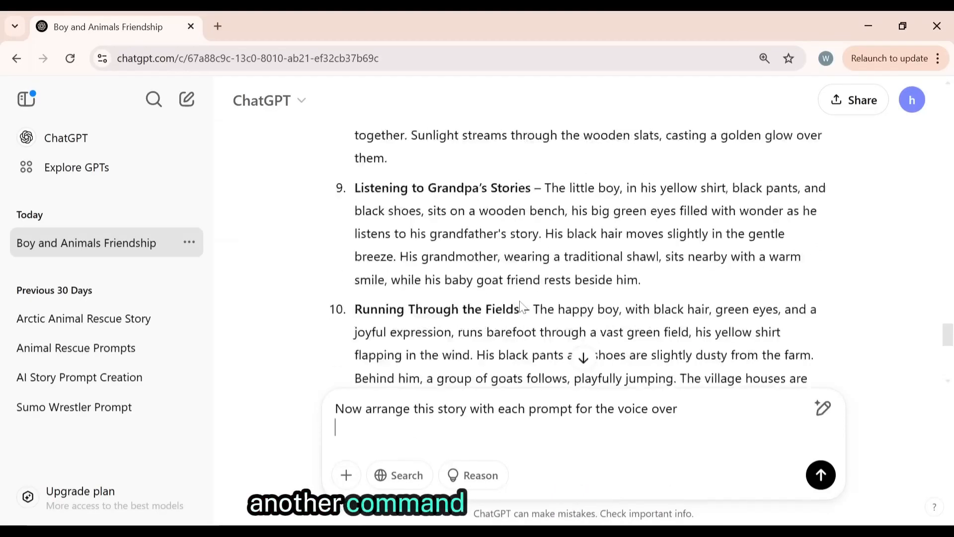
drag(936, 276, 942, 133)
drag(327, 181, 632, 235)
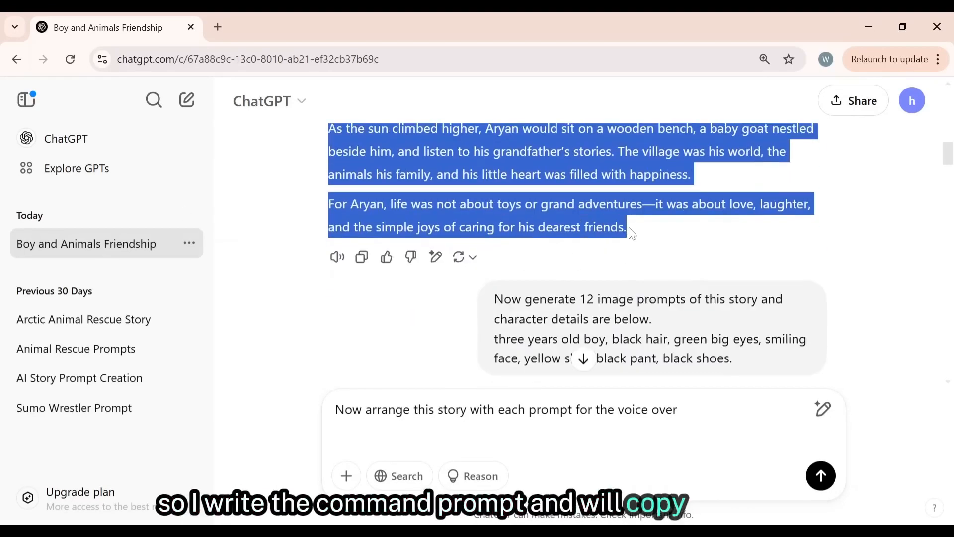
click(335, 428)
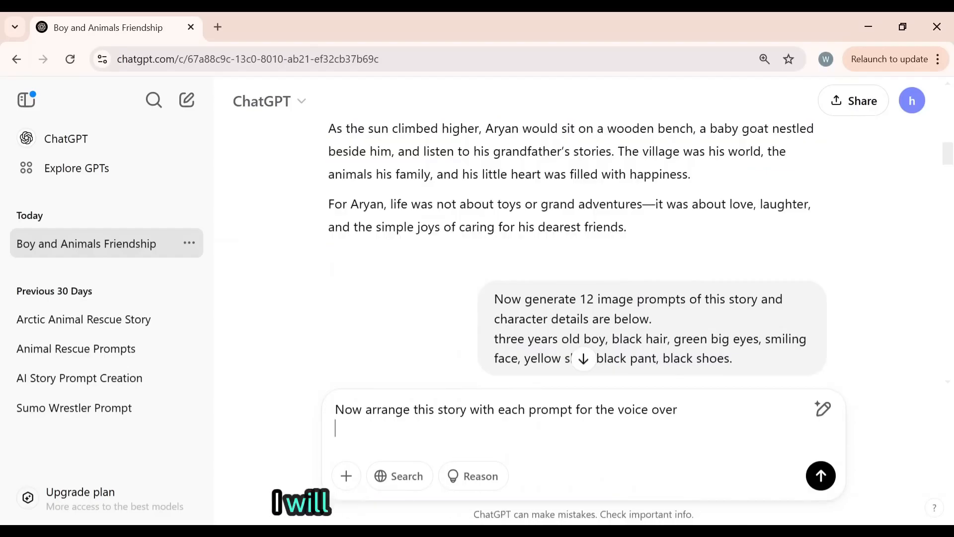
key(ctrl+v)
key(Return)
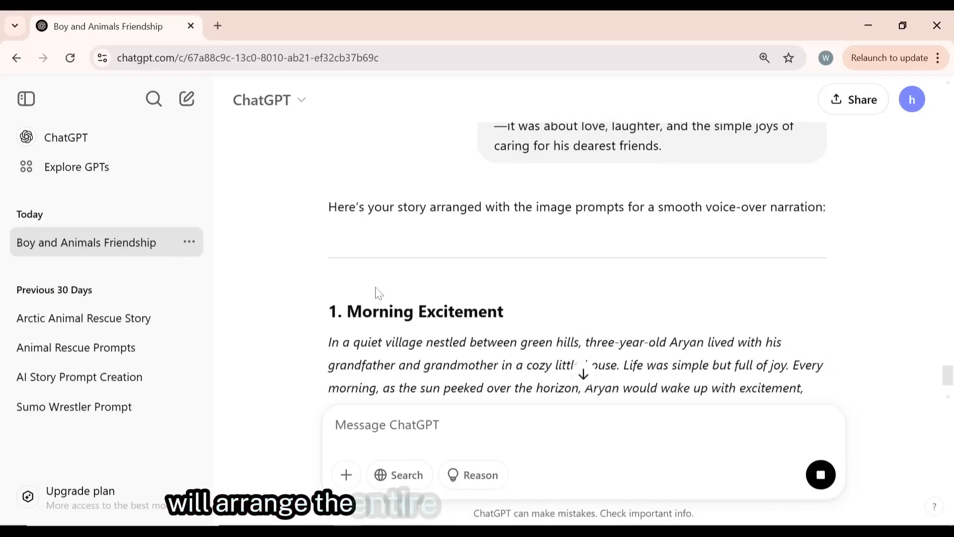
Step: Read through the voice-over arrangement scene by scene, examining the narration and visual description from Morning Excitement onward
scroll(371, 284, up, 5)
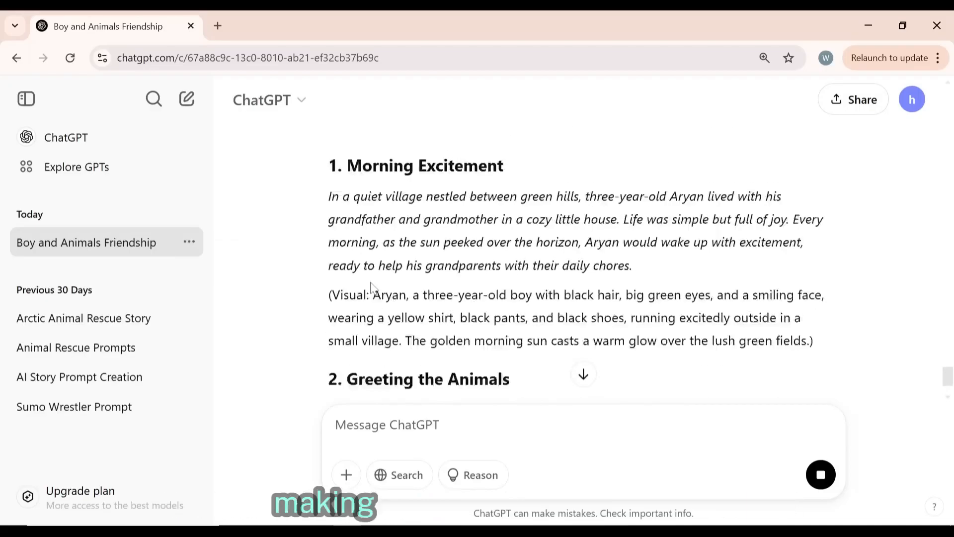
scroll(578, 268, down, 1)
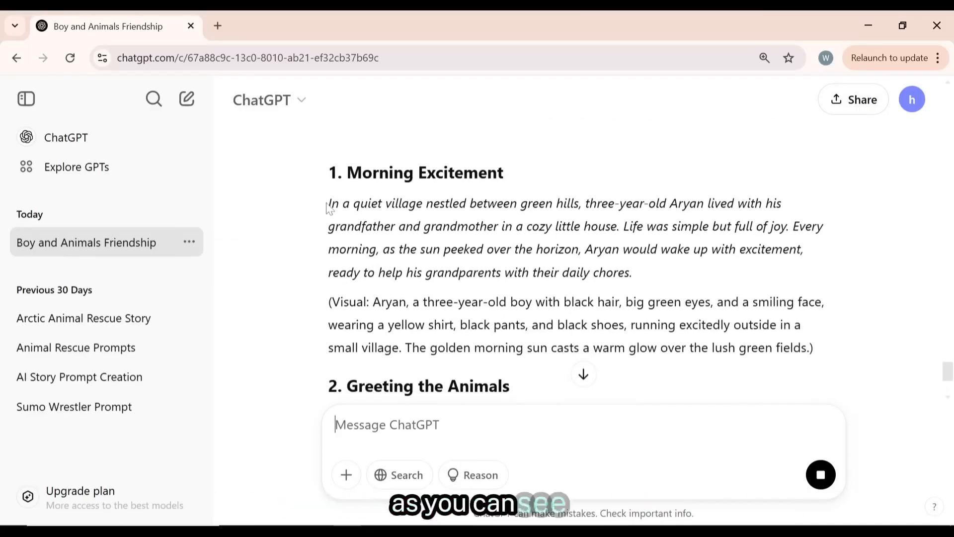
drag(329, 202, 631, 272)
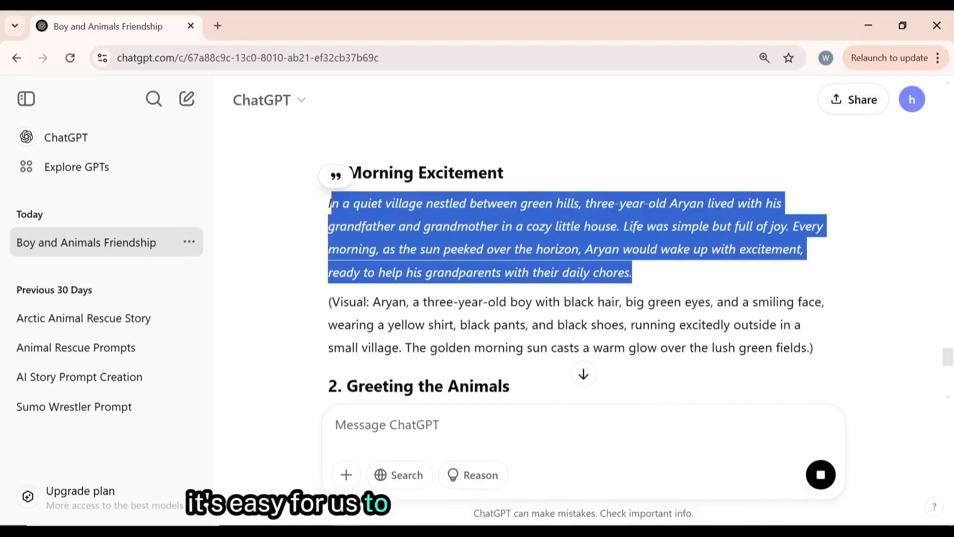
scroll(577, 268, down, 2)
drag(329, 267, 640, 332)
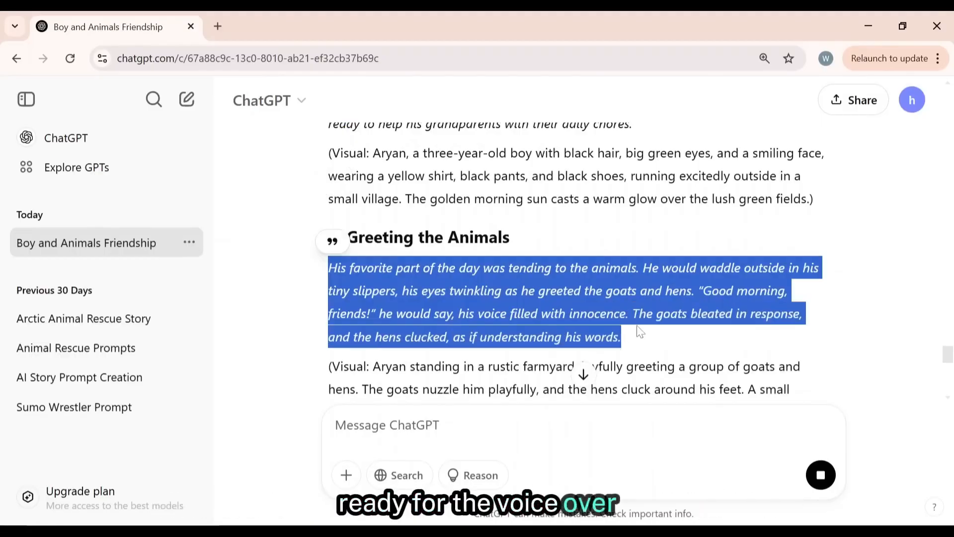
click(640, 332)
scroll(586, 318, down, 10)
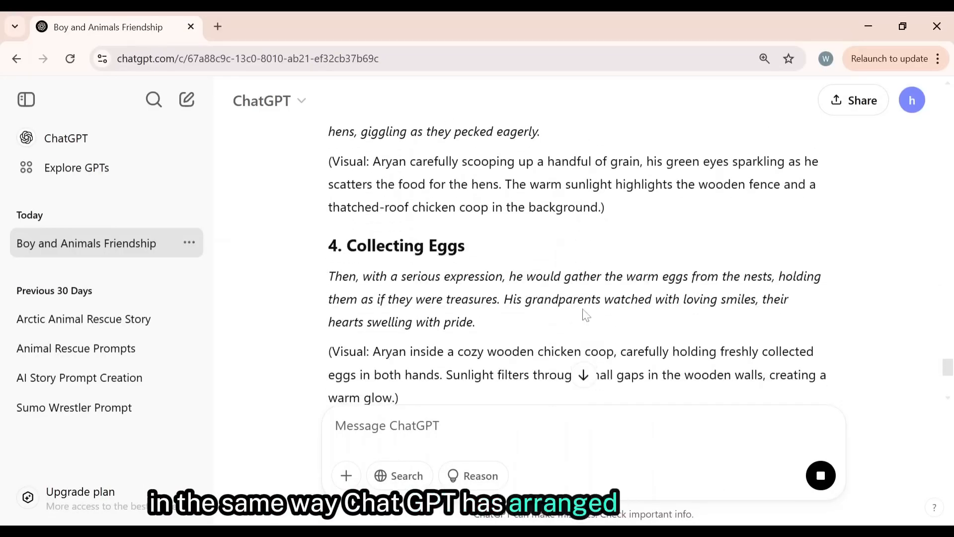
scroll(332, 275, down, 6)
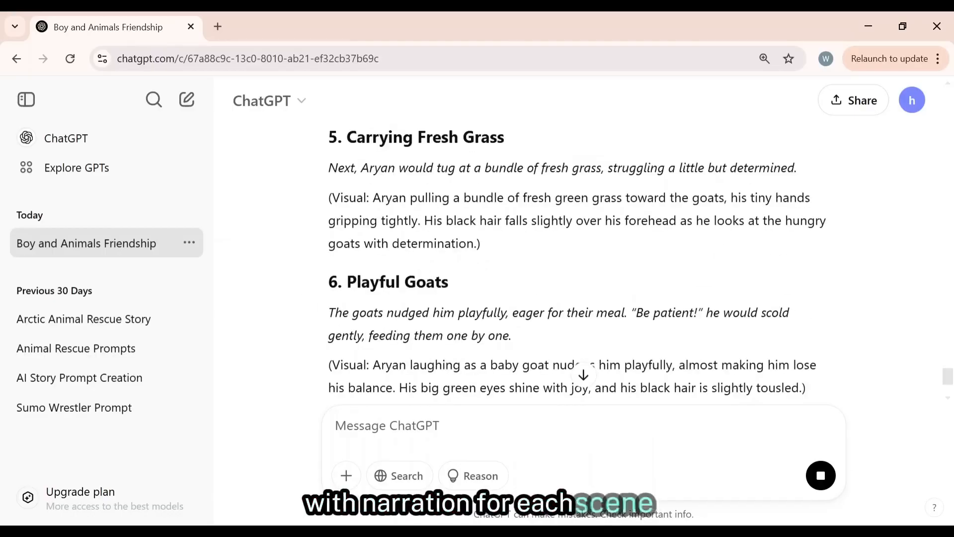
scroll(340, 204, down, 15)
Step: Go back to the start of the conversation and review the 300-word story request and the story written for it
scroll(340, 204, up, 10)
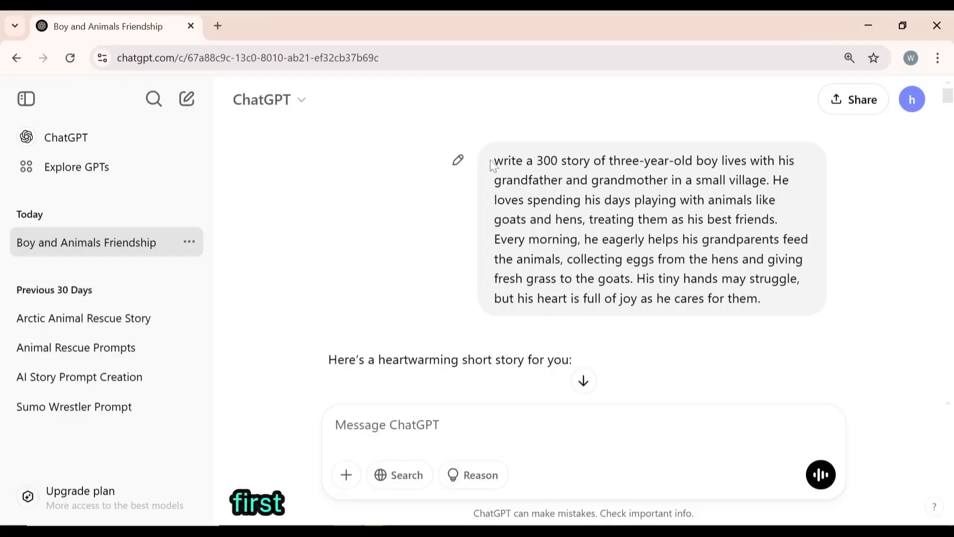
drag(494, 160, 790, 308)
click(790, 308)
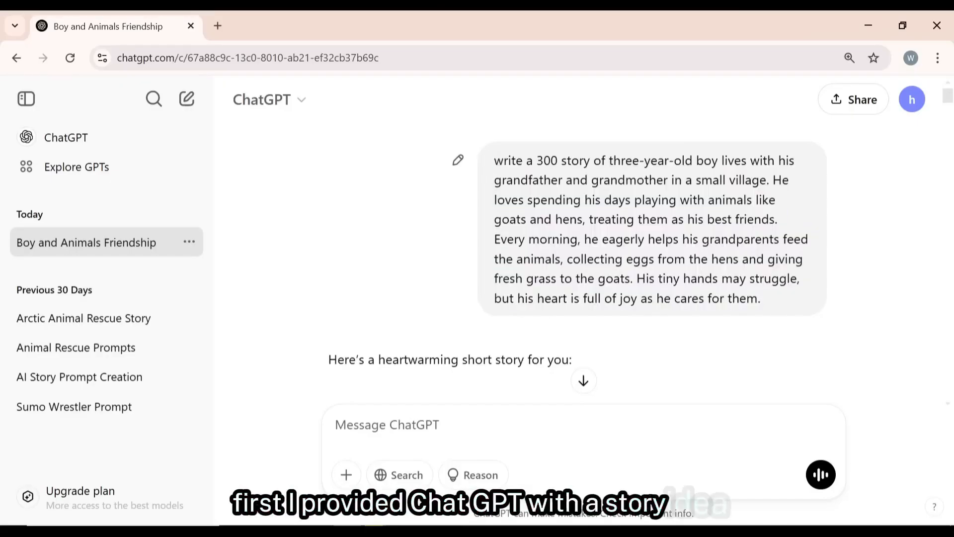
scroll(586, 259, down, 4)
drag(328, 165, 482, 345)
scroll(481, 345, down, 1)
click(482, 349)
scroll(482, 298, down, 12)
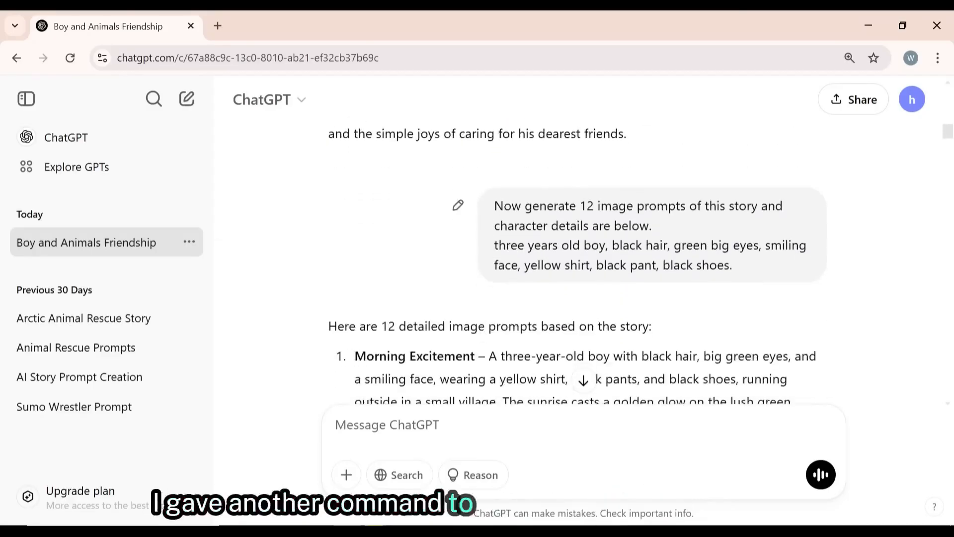
Step: Review the request for 12 image prompts with character details and the first set of prompts generated from it
drag(503, 205, 655, 235)
drag(496, 250, 743, 273)
click(589, 222)
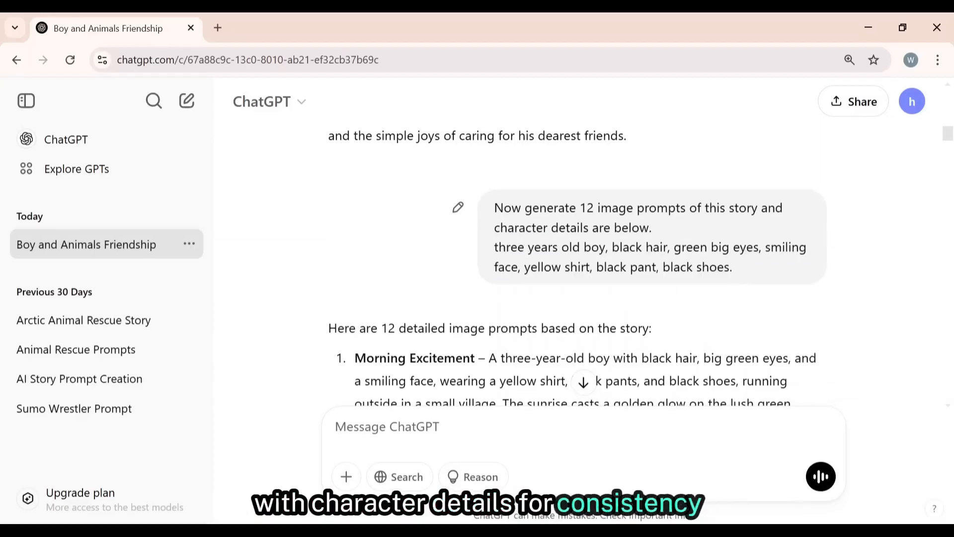
scroll(590, 222, down, 5)
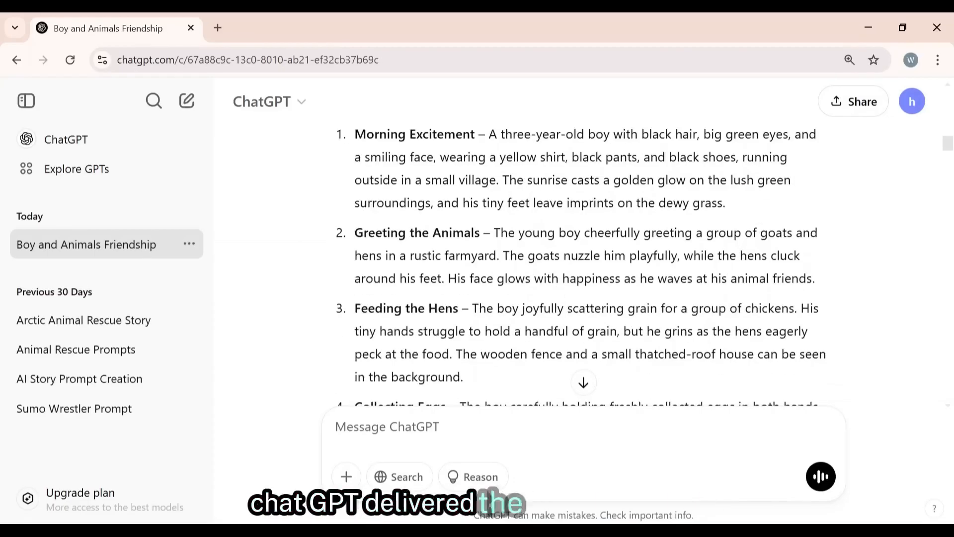
scroll(576, 264, down, 15)
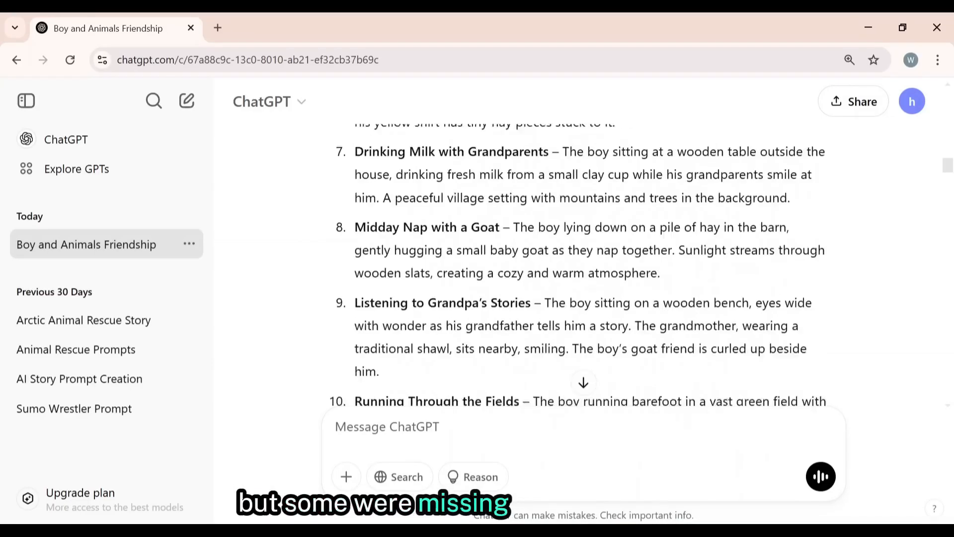
scroll(576, 263, up, 20)
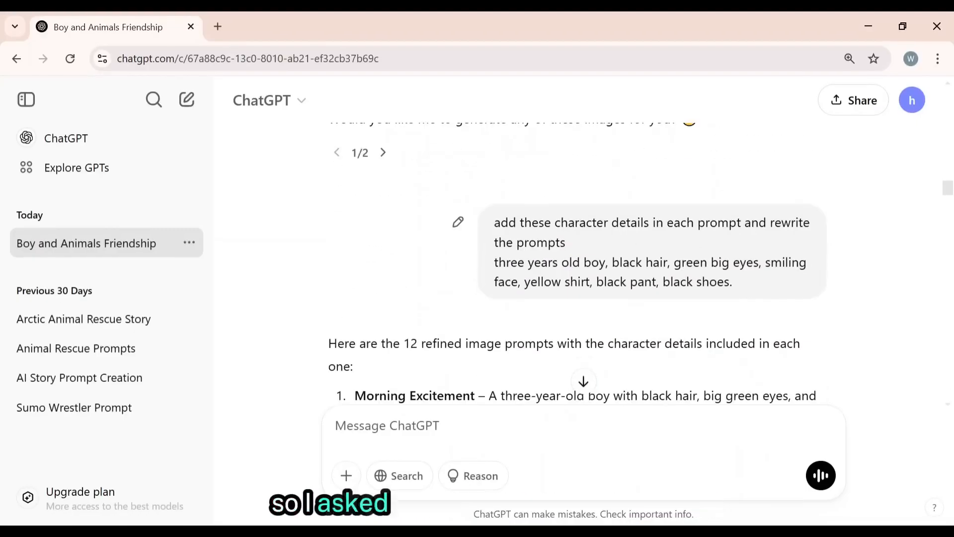
Step: Review the request to rewrite the prompts with character details, the refined prompts, and the voice-over arrangement request
drag(494, 223, 570, 254)
click(569, 254)
drag(494, 262, 735, 284)
click(735, 284)
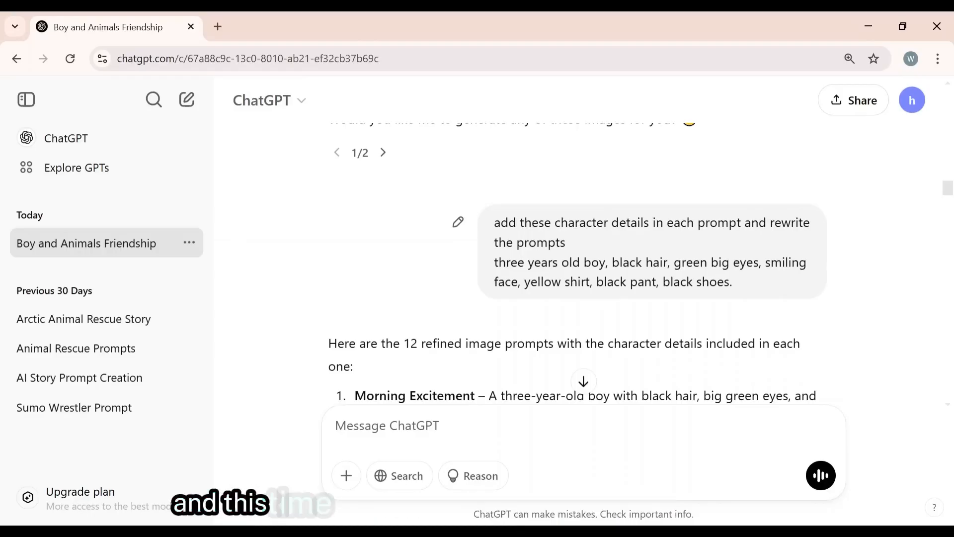
scroll(572, 249, down, 3)
drag(490, 246, 791, 247)
click(790, 248)
scroll(584, 263, down, 20)
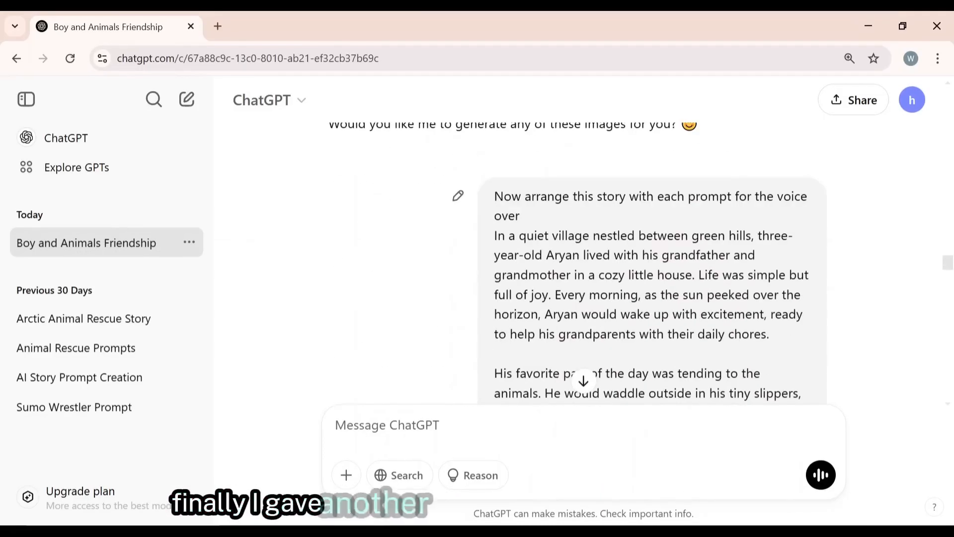
drag(494, 197, 526, 216)
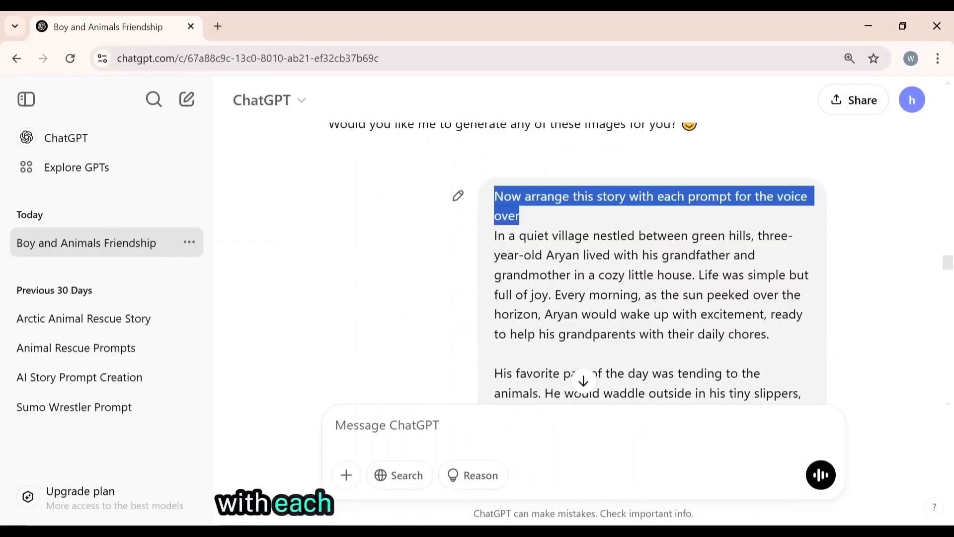
Step: Review the voice-over arrangement, examining the narration and the visual description of the Morning Excitement scene
click(427, 286)
scroll(428, 286, down, 15)
mouse_move(328, 191)
mouse_down()
mouse_move(426, 193)
mouse_move(633, 260)
mouse_up()
click(633, 260)
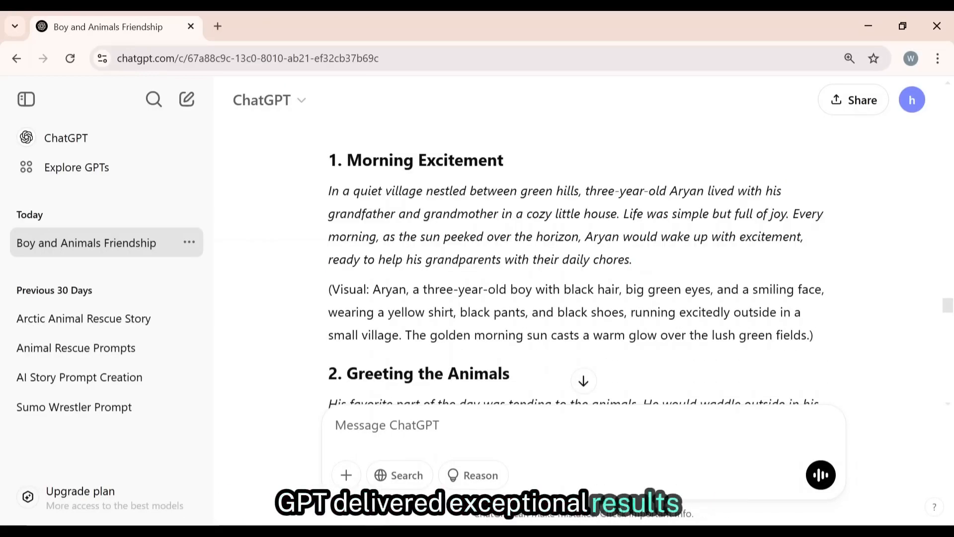
mouse_move(373, 290)
mouse_down()
mouse_move(775, 313)
mouse_move(813, 336)
mouse_move(328, 289)
mouse_up()
click(328, 289)
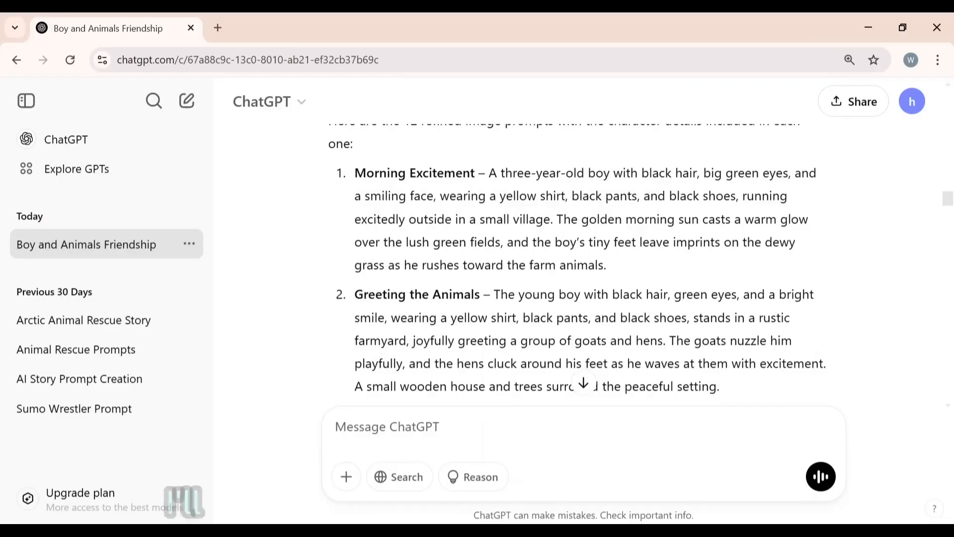
Step: Copy the refined Morning Excitement image prompt, without its title, from the list of 12 prompts
drag(489, 173, 604, 265)
right_click(559, 229)
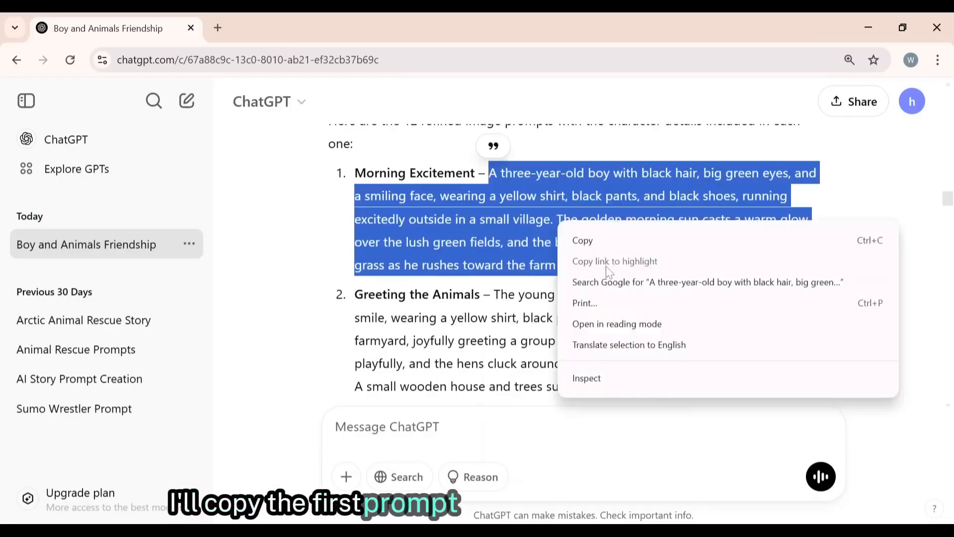
click(576, 239)
Step: Open PicLumen in a new browser tab and browse the featured images in its community gallery
click(217, 27)
click(454, 370)
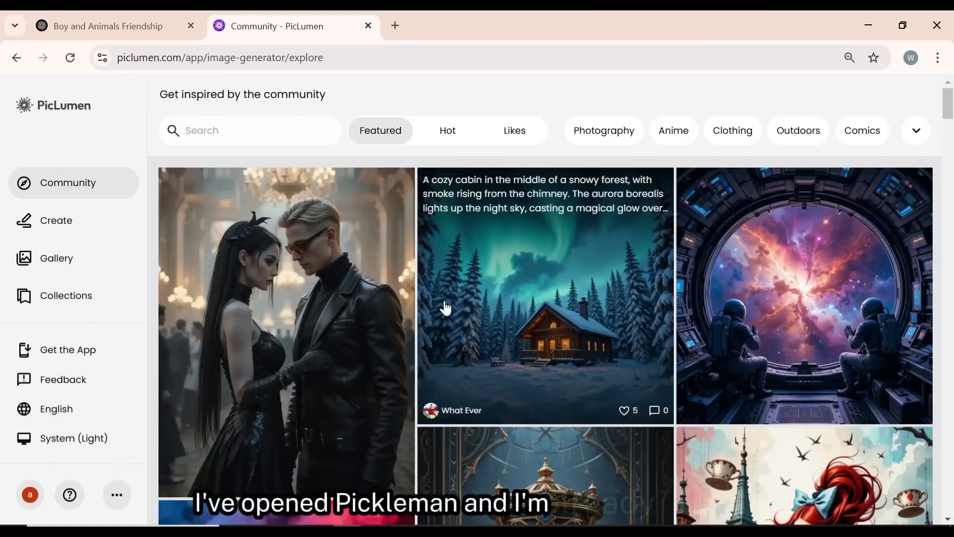
scroll(490, 401, down, 12)
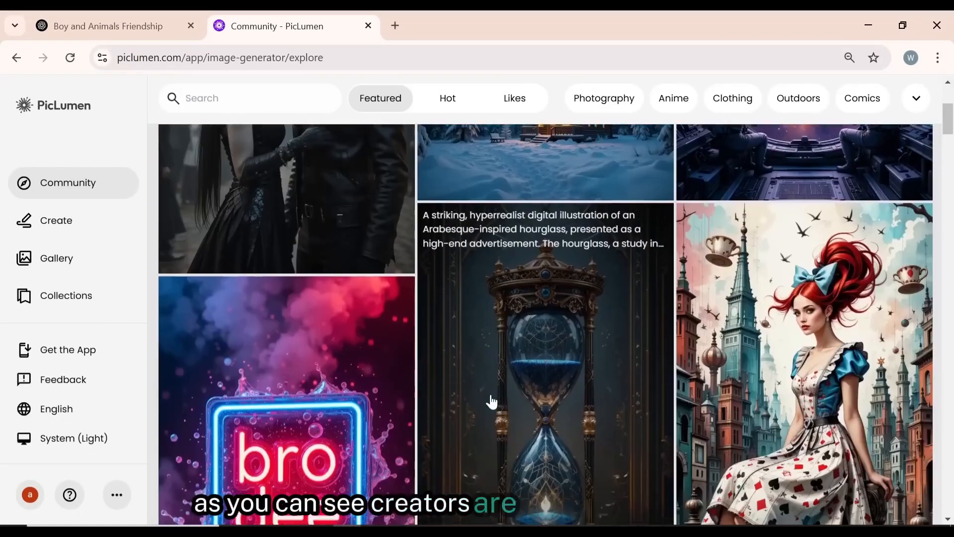
scroll(491, 400, down, 8)
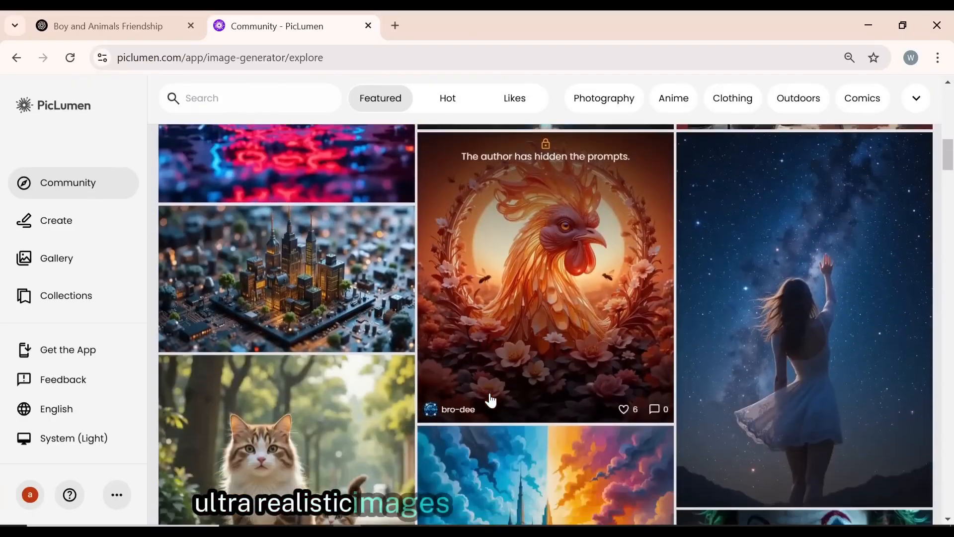
scroll(491, 397, up, 2)
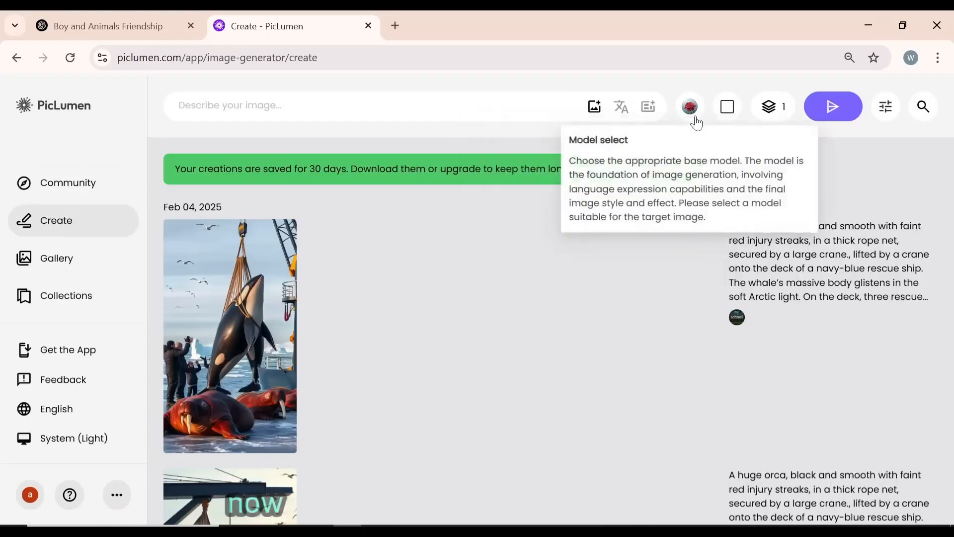
Step: On the Create page, set up image generation with the schnell model, 9:16 portrait aspect ratio and 2 images
click(690, 107)
scroll(610, 380, down, 1)
click(610, 380)
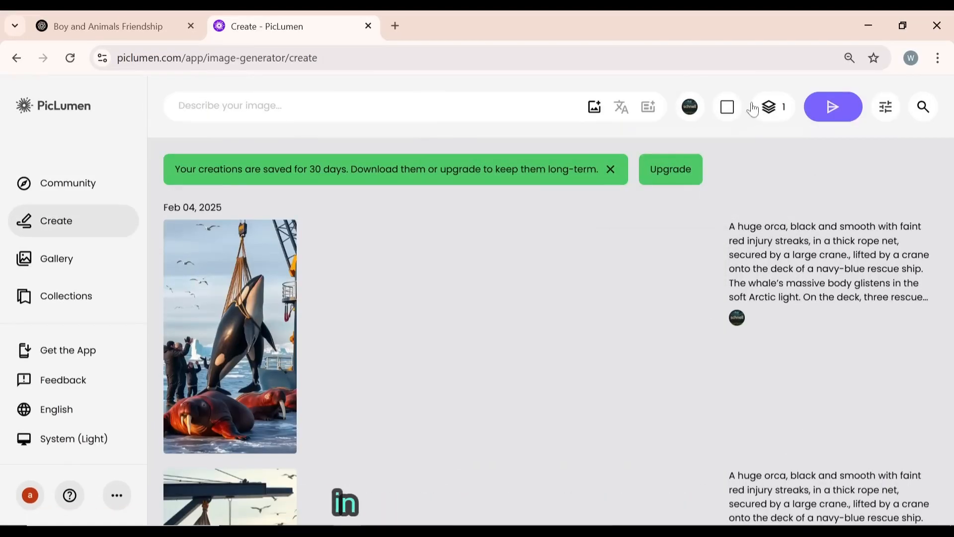
click(728, 107)
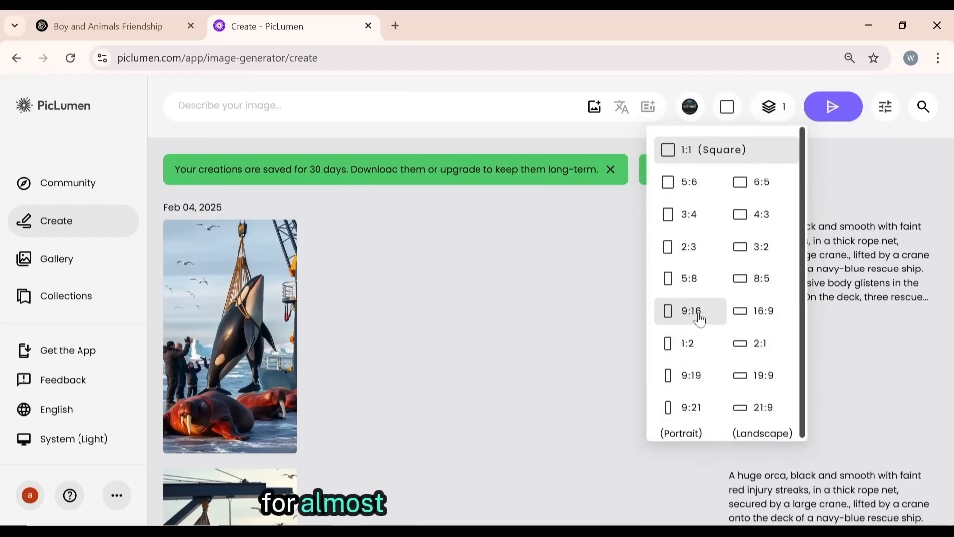
click(698, 317)
click(775, 118)
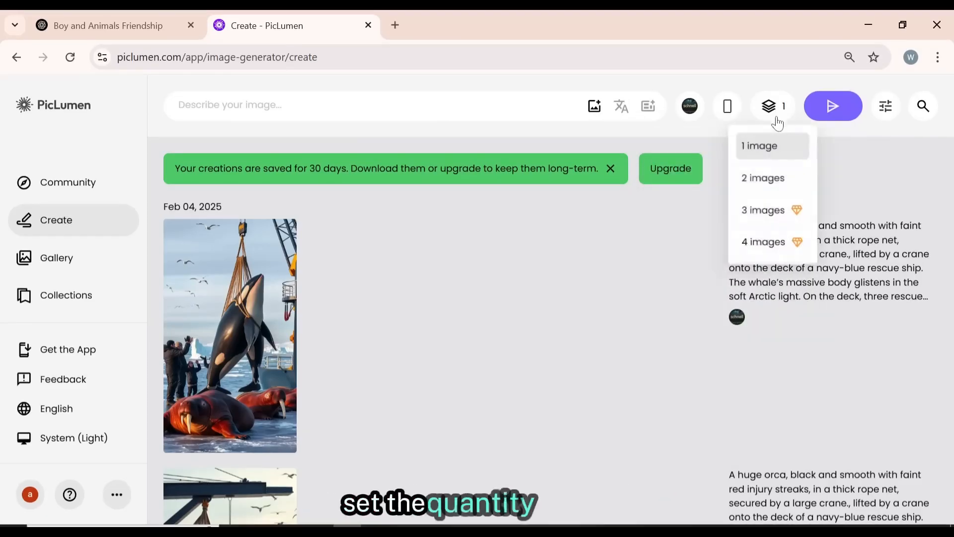
click(752, 184)
Step: Paste the copied Morning Excitement prompt as the image description and generate the images
right_click(415, 110)
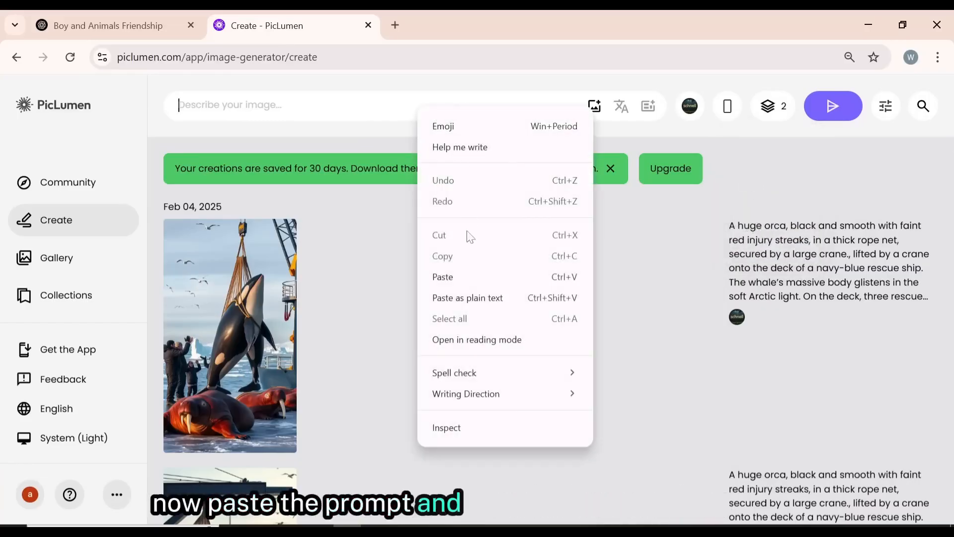
click(467, 276)
click(833, 106)
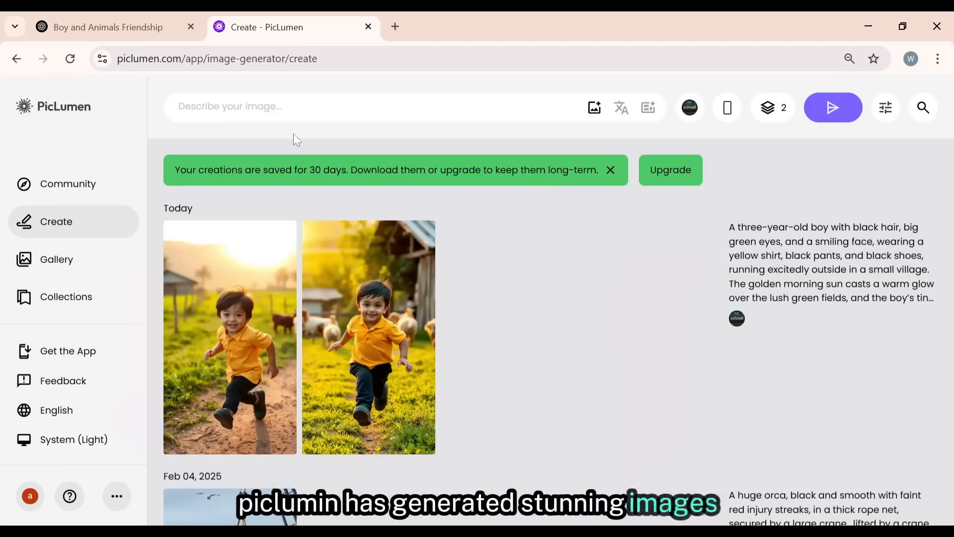
Step: Paste the Morning Excitement prompt again, append "3d pixar style" and generate a new pair of images
right_click(256, 114)
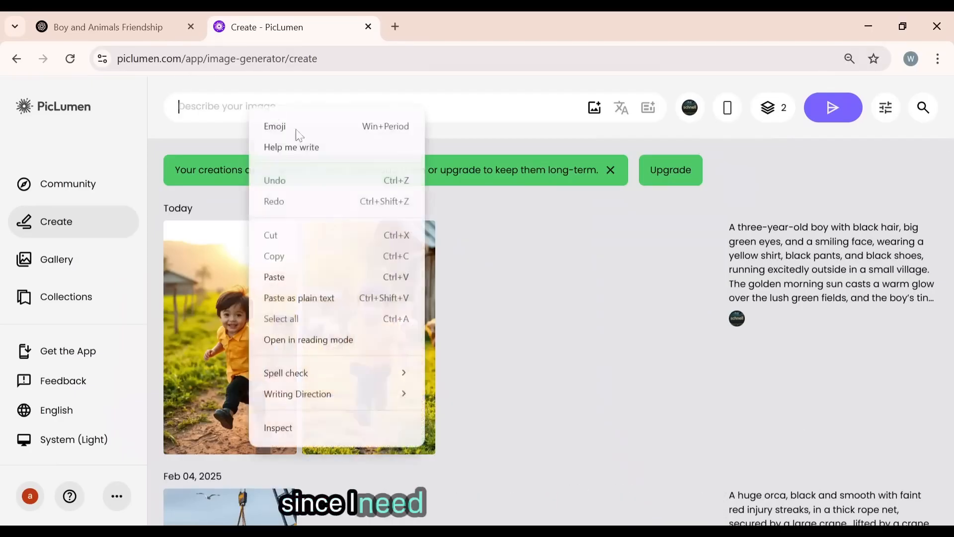
click(308, 277)
text(3)
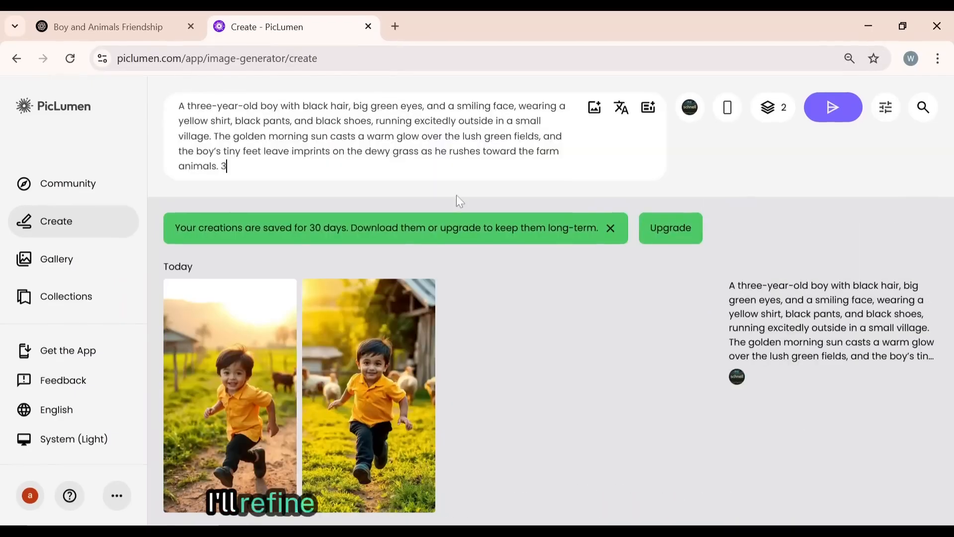
text(d pixar style)
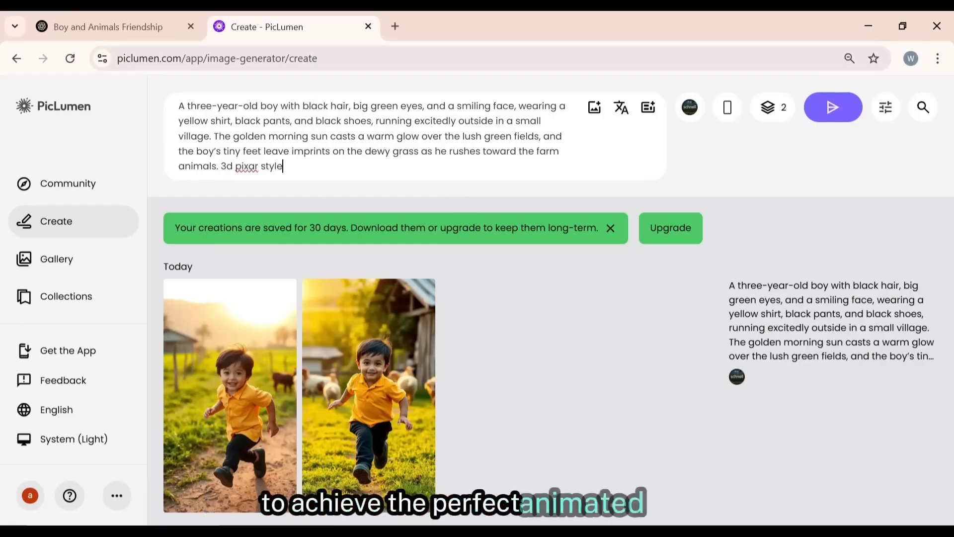
key(ctrl+shift+Left)
key(ctrl+shift+Left)
key(ctrl+shift+Left)
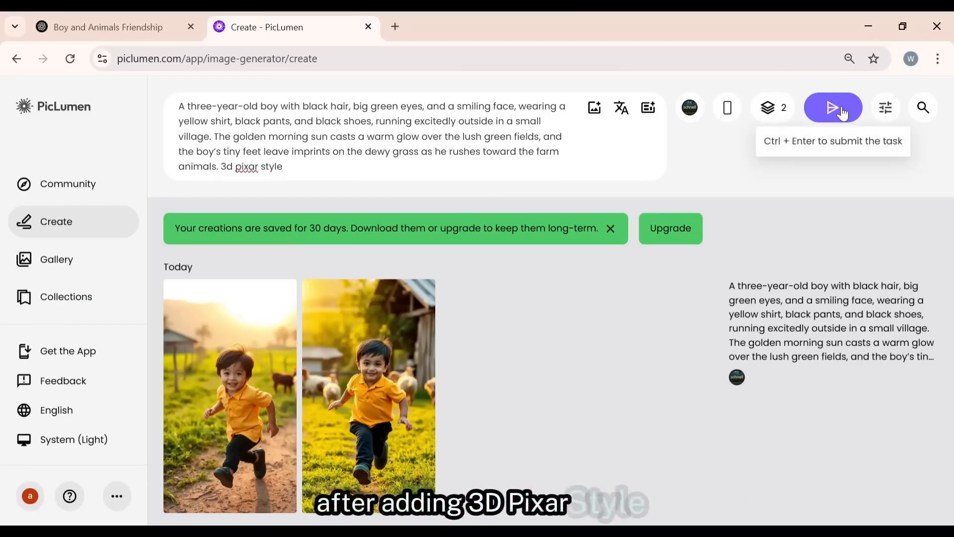
click(841, 110)
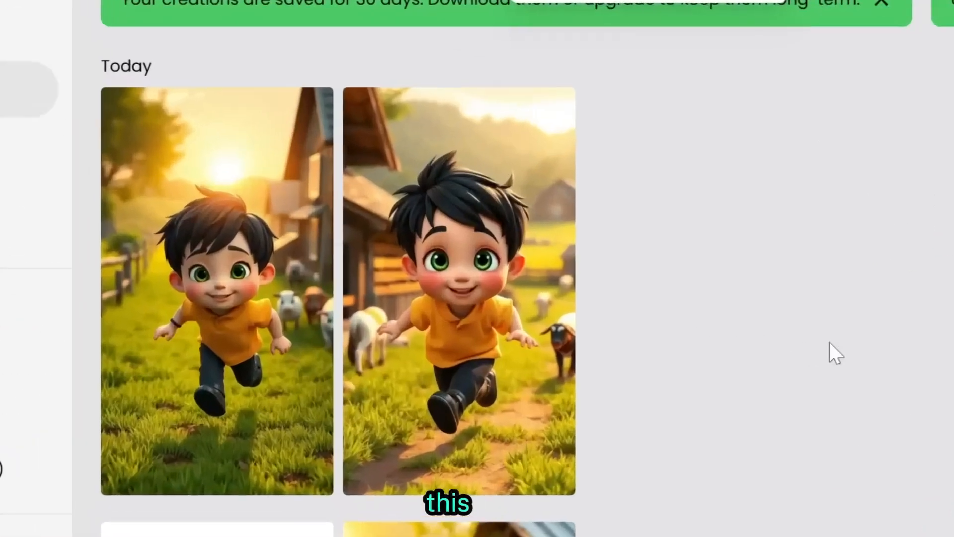
mouse_move(188, 273)
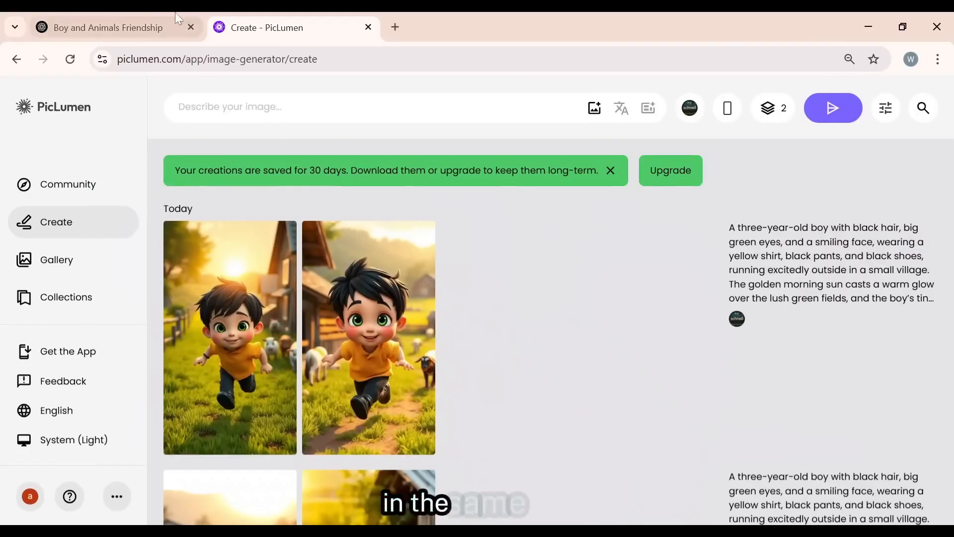
Step: Switch back to the ChatGPT conversation and copy the refined Greeting the Animals prompt without its title
click(175, 15)
scroll(586, 248, down, 2)
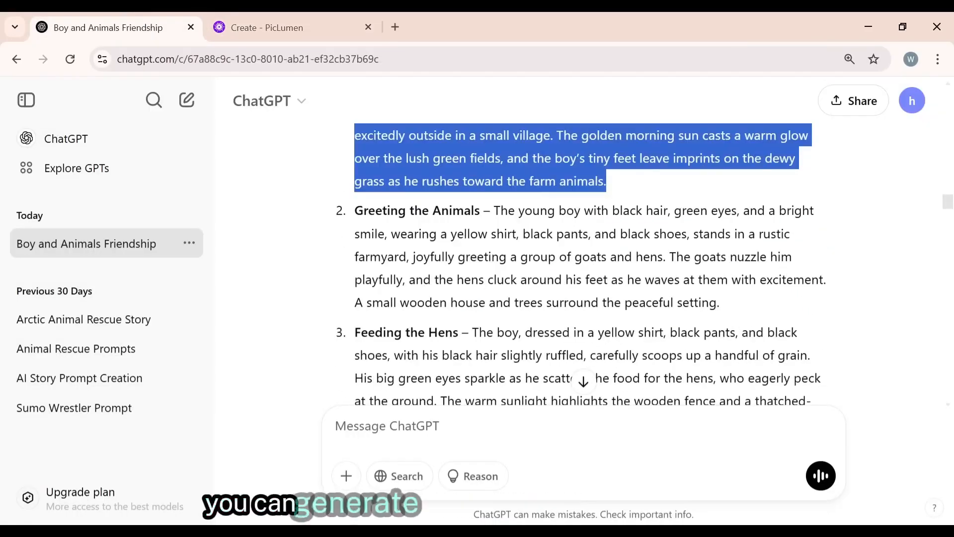
drag(495, 211, 720, 302)
key(ctrl+c)
right_click(631, 289)
Step: In PicLumen, paste the Greeting the Animals prompt, append "3d pixar style" and generate the images
right_click(334, 130)
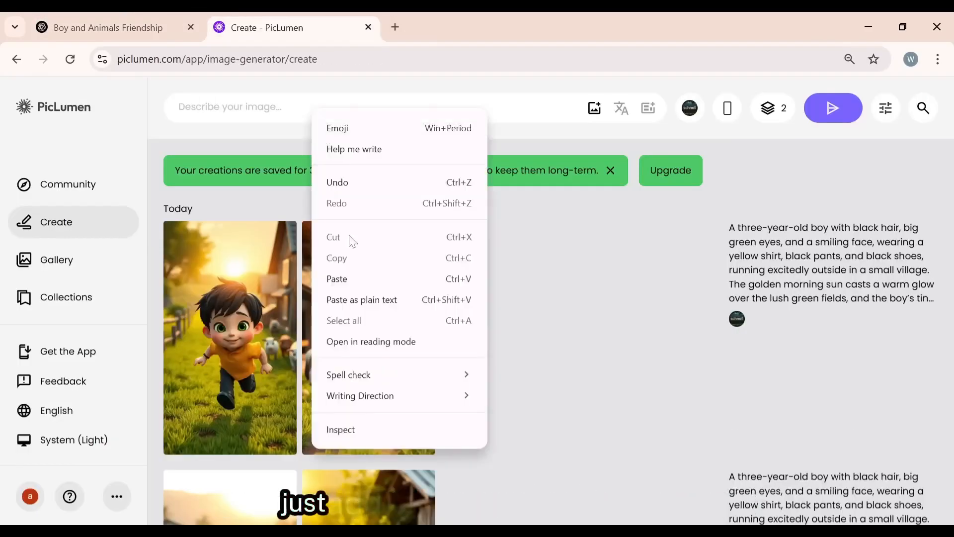
click(338, 277)
text(pixar style)
click(829, 118)
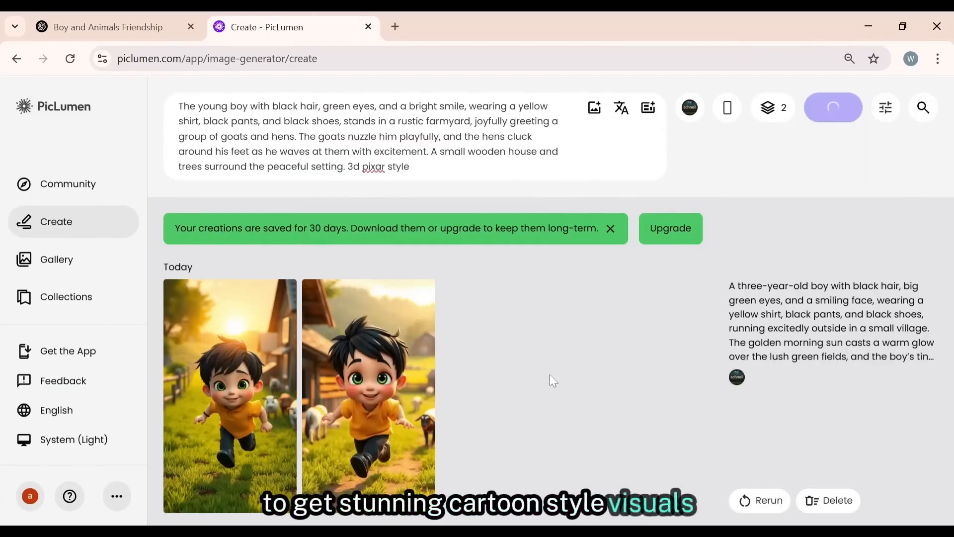
Step: Search the web for ideogram in a new browser tab and open the Ideogram website
key(ctrl+t)
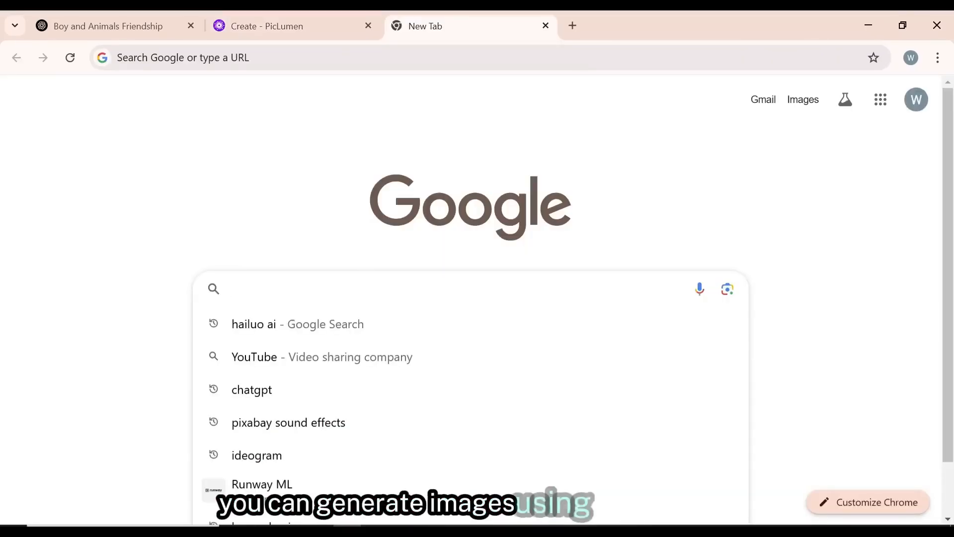
click(246, 460)
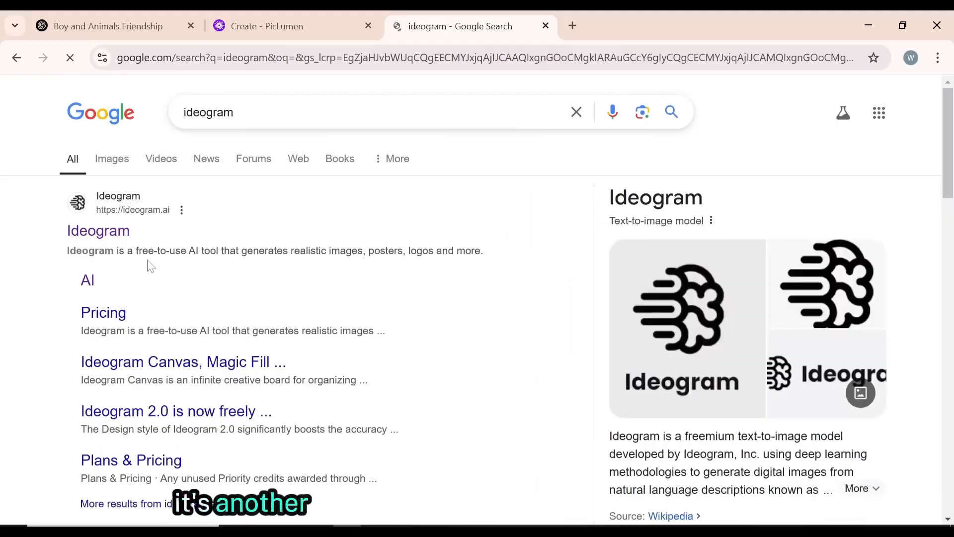
click(109, 230)
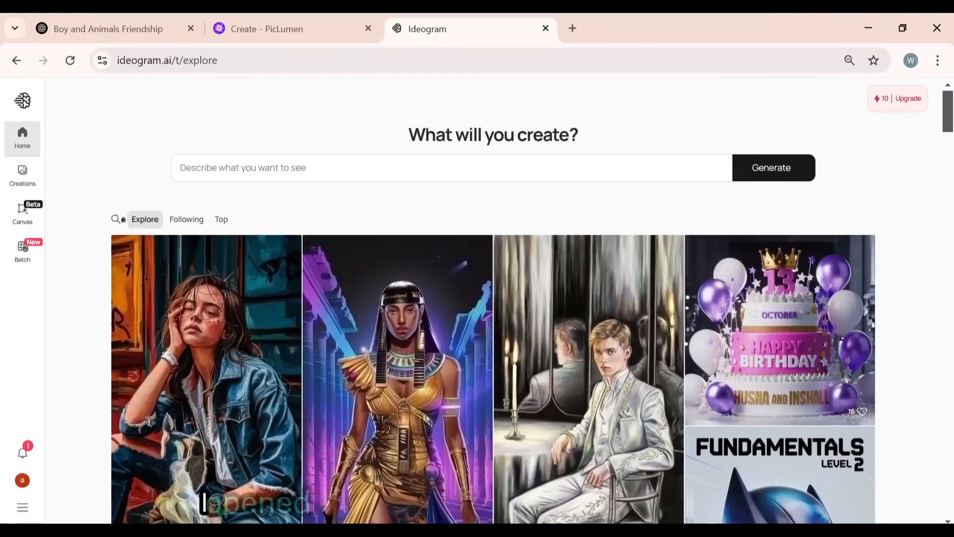
Step: Paste the Greeting the Animals prompt into Ideogram, choose the Realistic style, append "3d pixar style" and generate the images
click(318, 165)
right_click(319, 172)
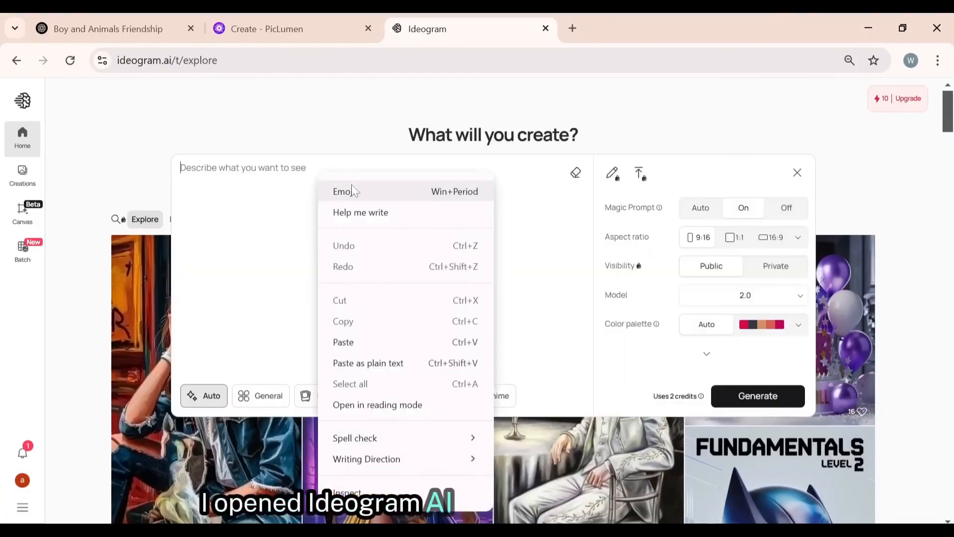
click(362, 341)
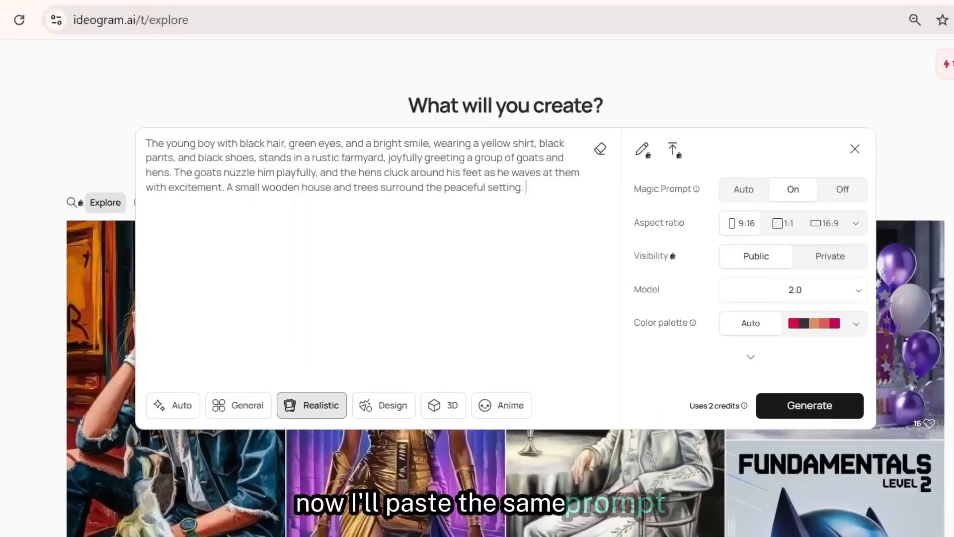
text(3d )
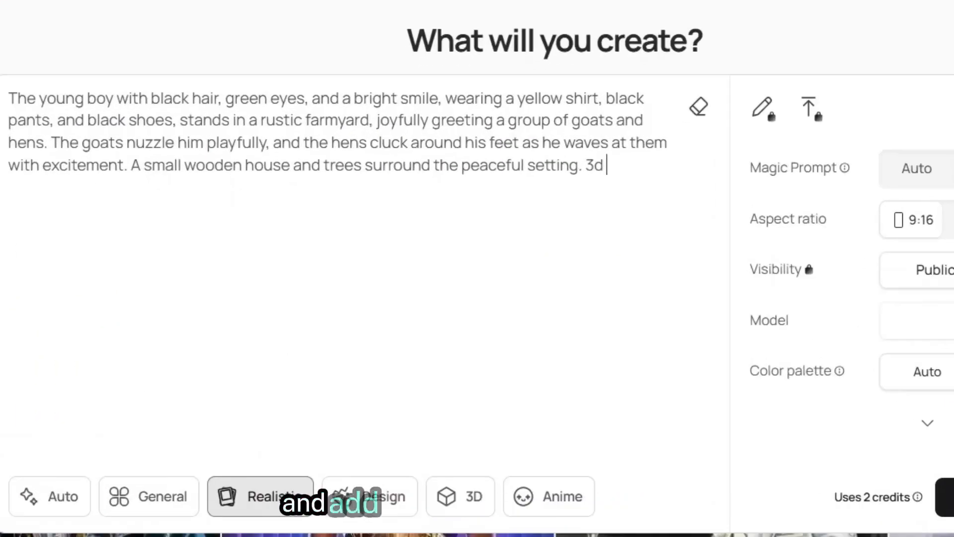
text(pixar style)
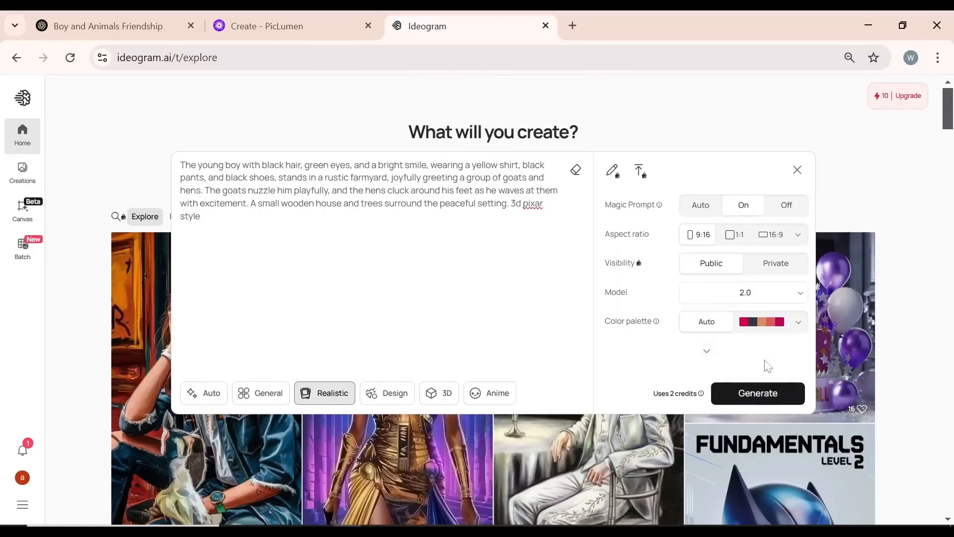
click(753, 400)
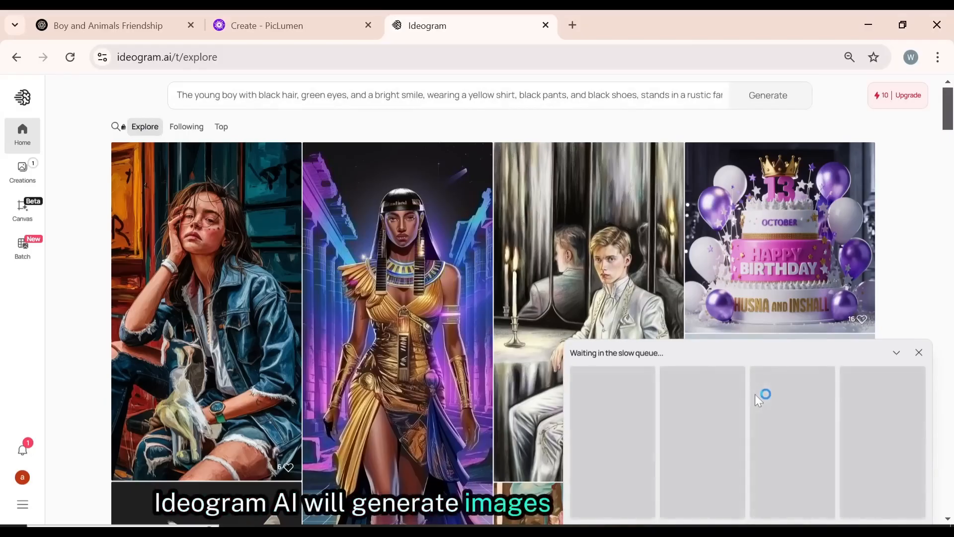
Step: View the images generated in Ideogram at full size, return to the explore page and switch back to PicLumen
click(646, 410)
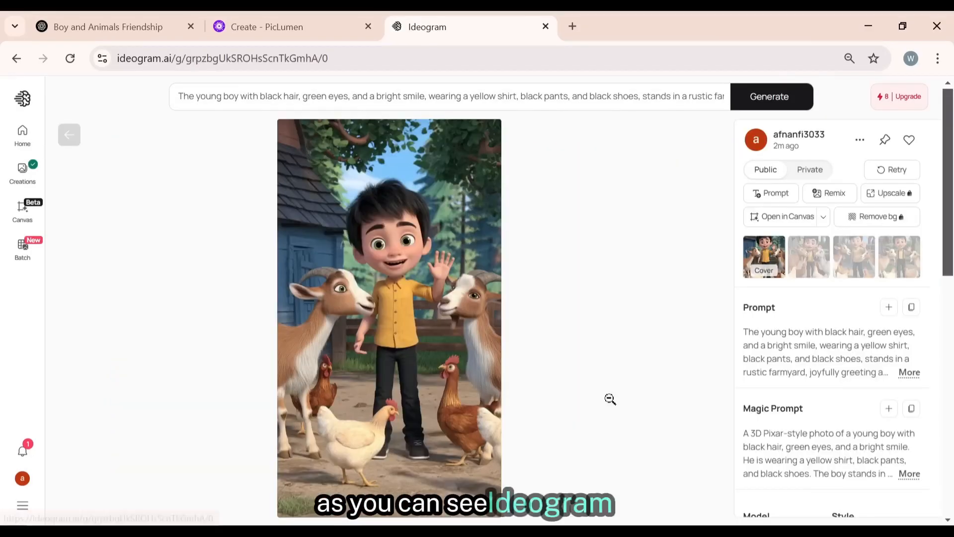
click(813, 267)
click(900, 259)
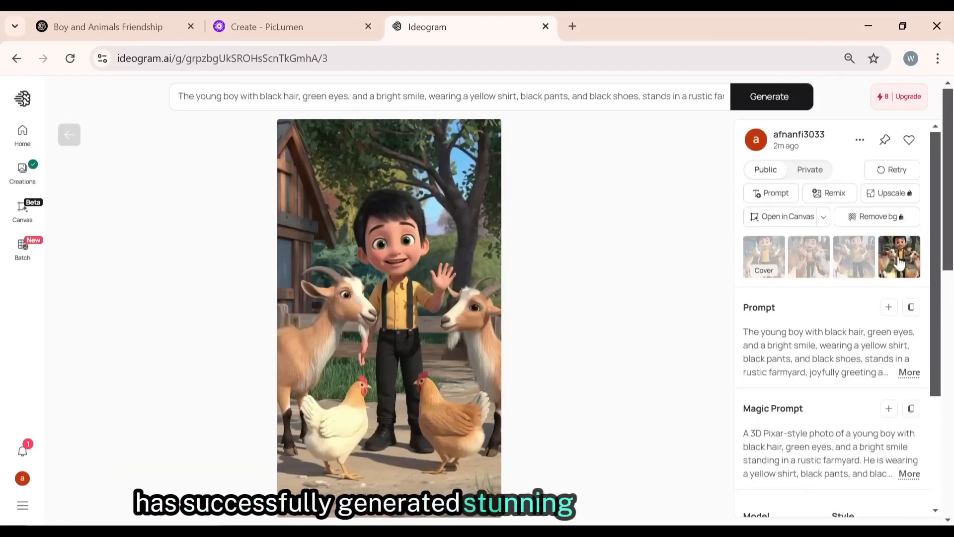
click(70, 135)
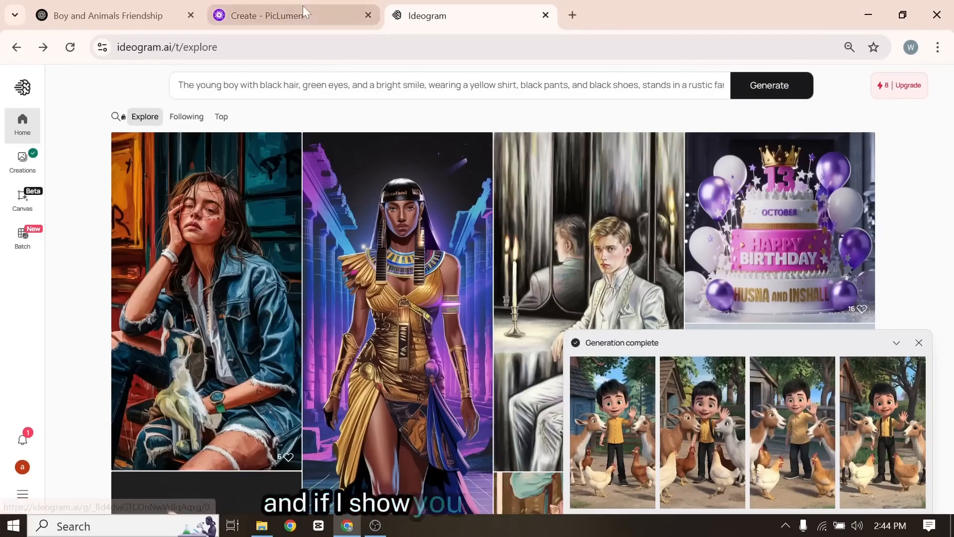
click(303, 25)
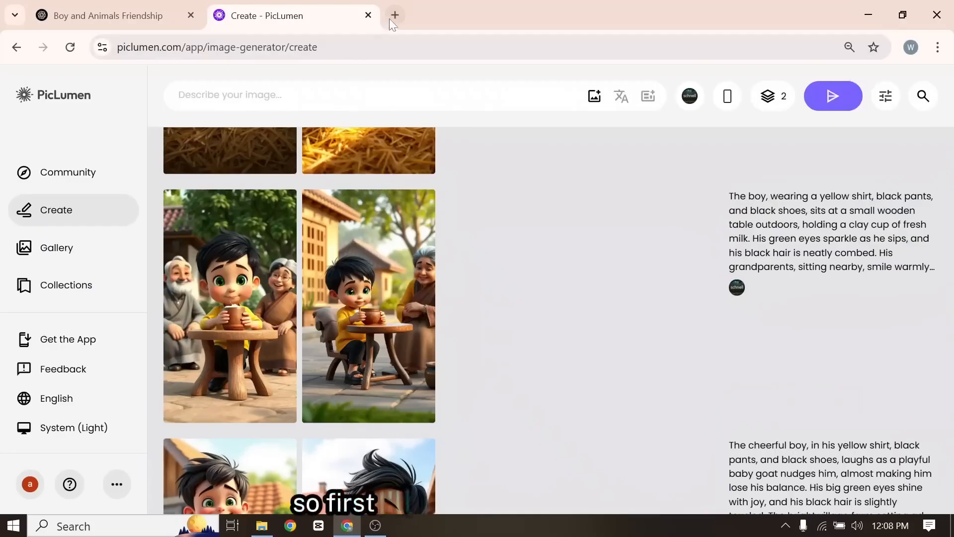
Step: Search the web for "hailuo ai" in a new browser tab
click(389, 17)
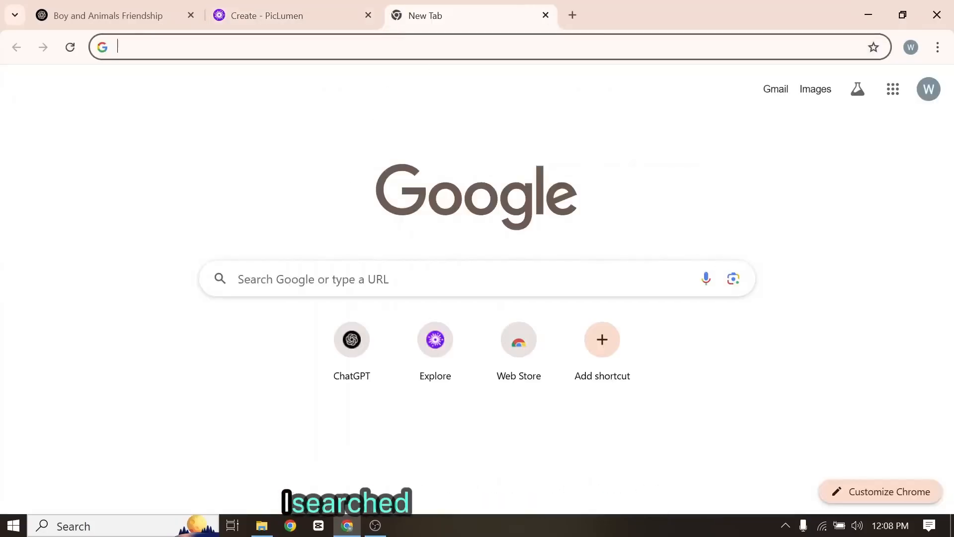
text(hailuo ai)
key(Return)
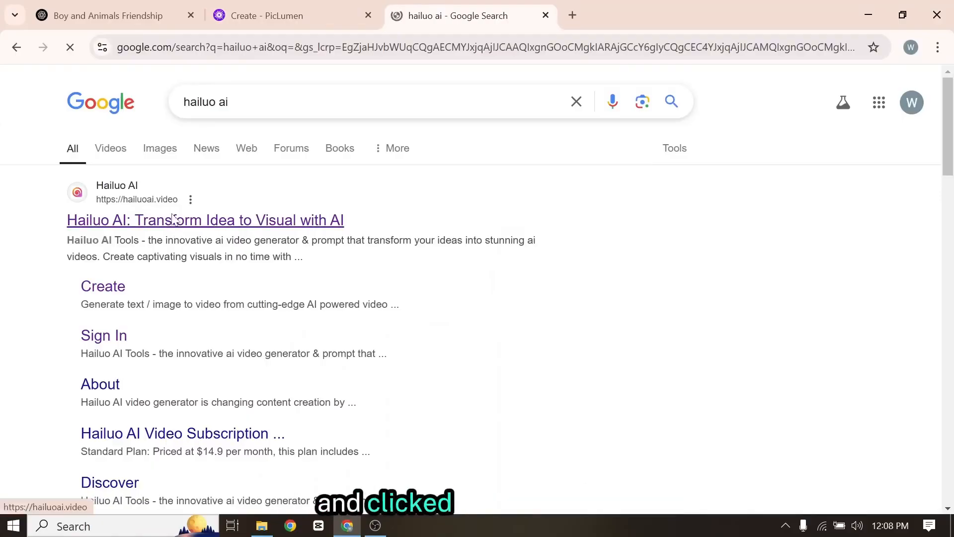
Step: Open the Hailuo AI website, browse the community videos in its Discover gallery and check the credit details
click(171, 219)
scroll(484, 304, down, 6)
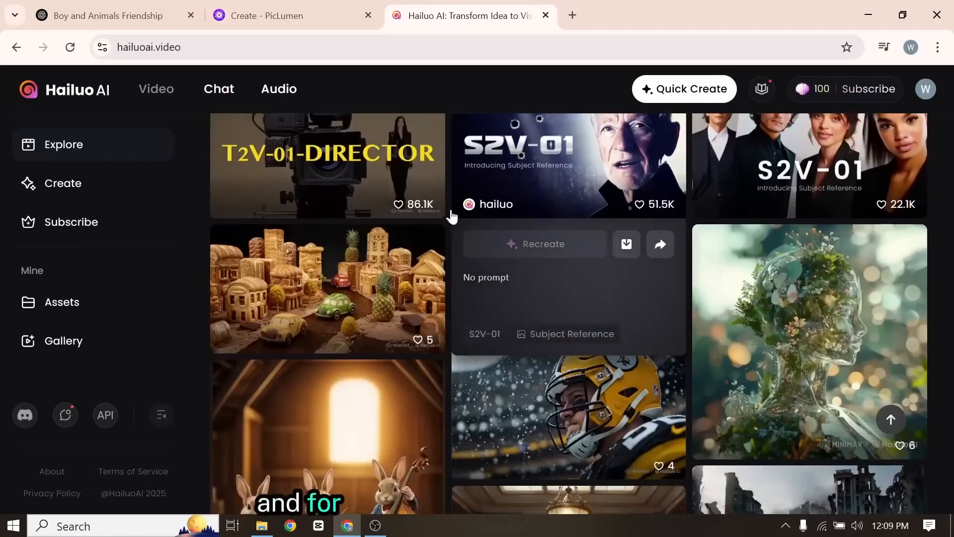
scroll(407, 271, down, 5)
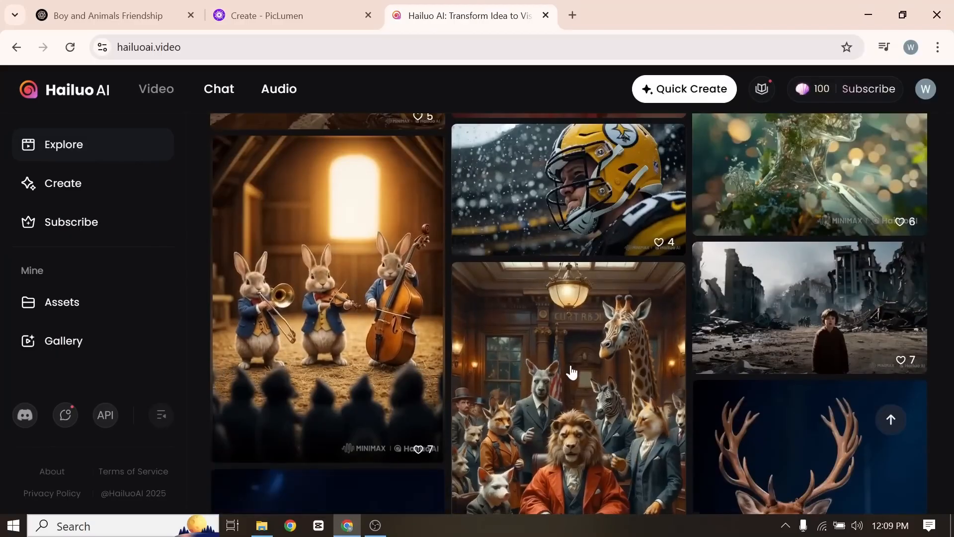
scroll(570, 372, down, 2)
scroll(582, 370, down, 2)
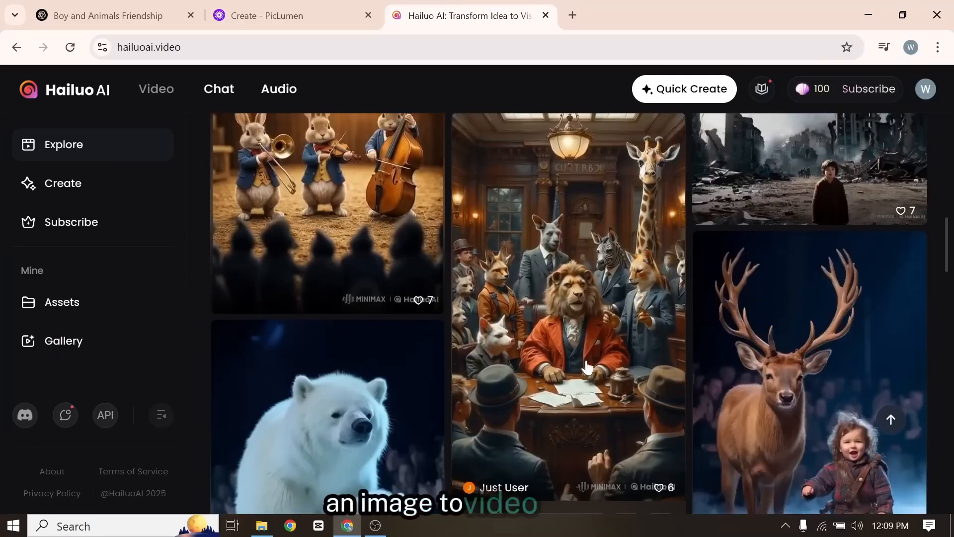
scroll(785, 219, up, 2)
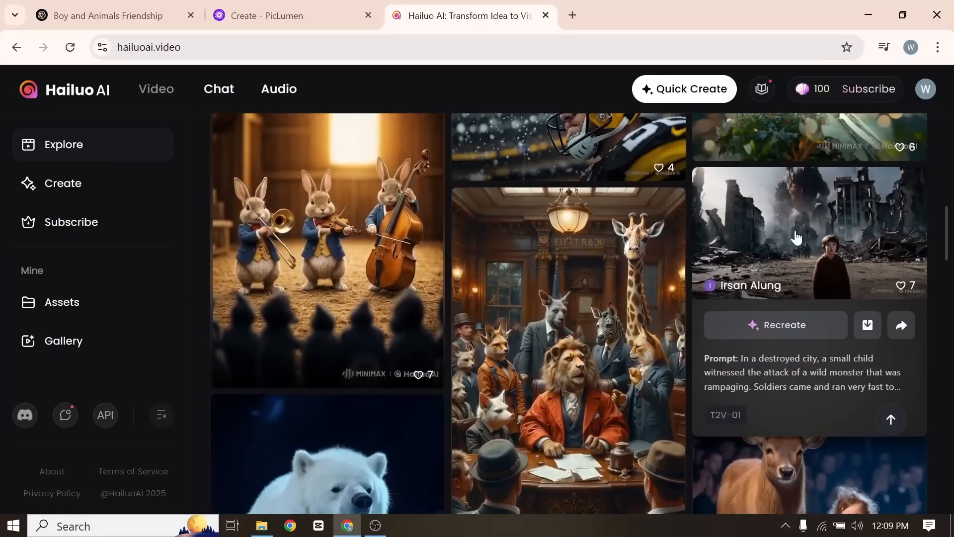
scroll(740, 251, down, 5)
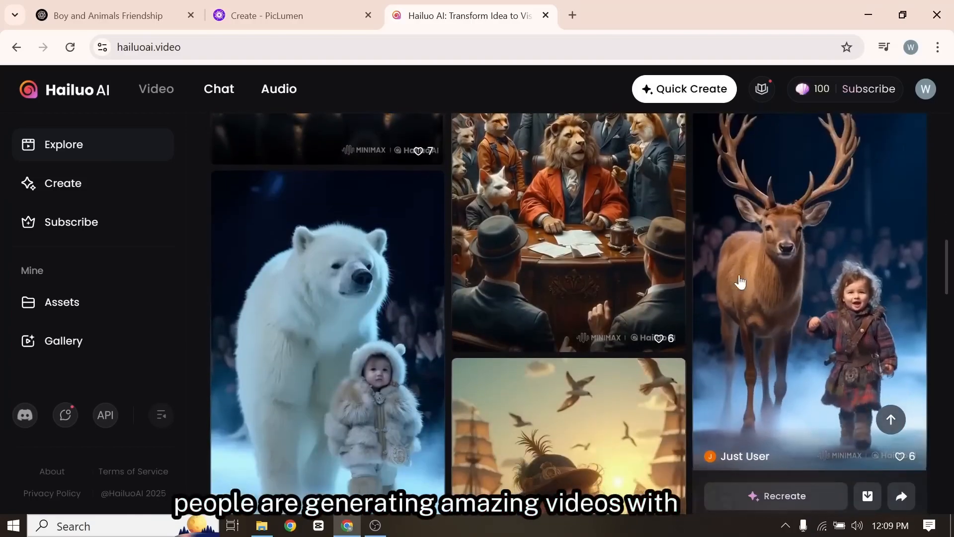
scroll(723, 245, up, 15)
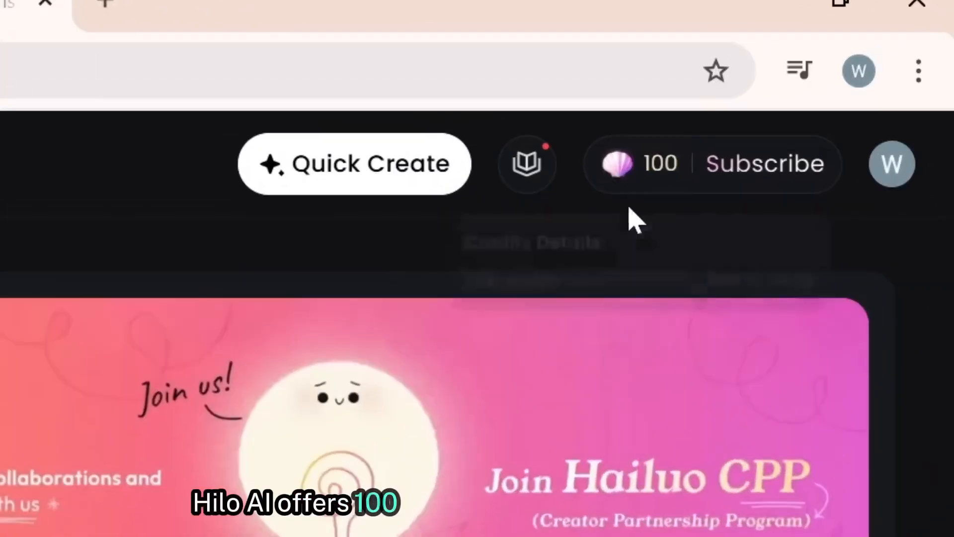
mouse_move(827, 91)
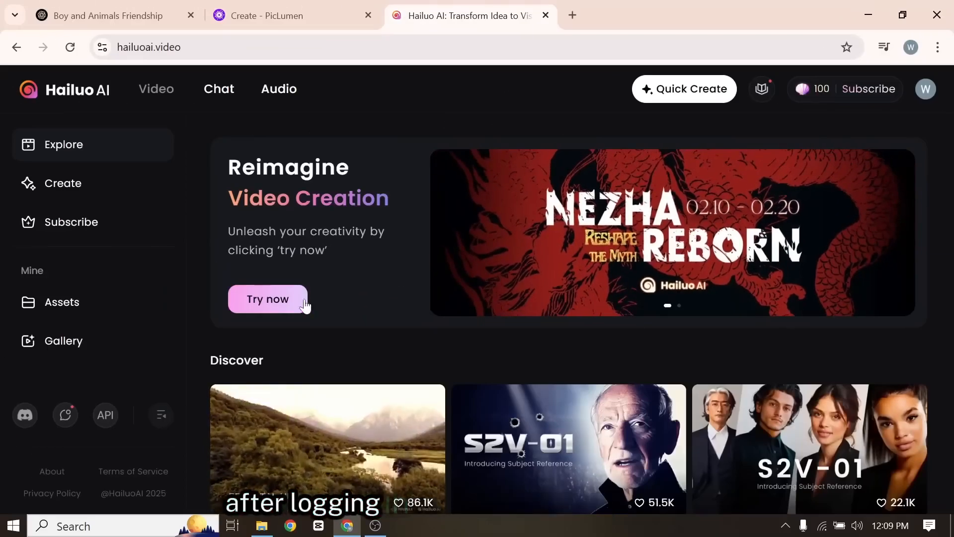
Step: Start a new image-to-video creation in Hailuo AI and upload the first scene image of the boy running
click(268, 298)
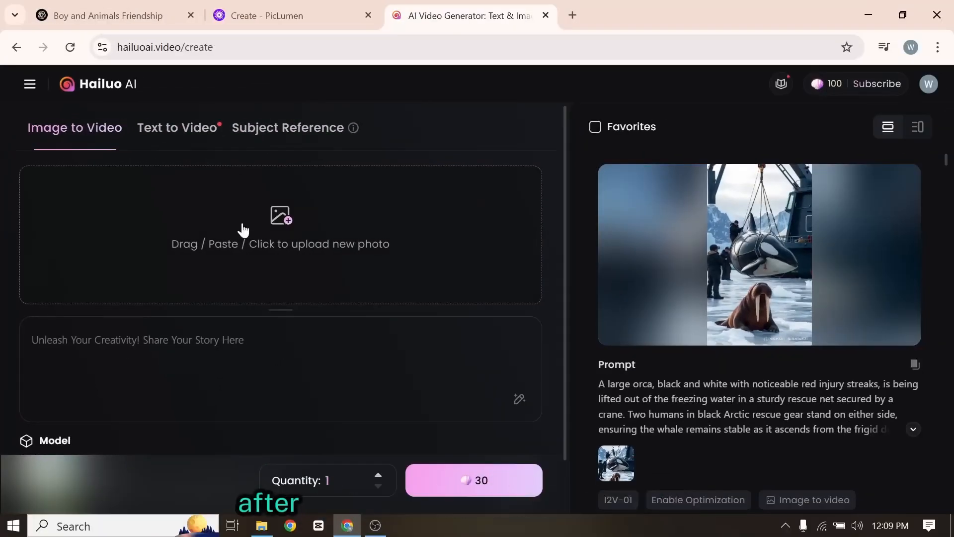
click(287, 220)
click(211, 167)
double_click(211, 166)
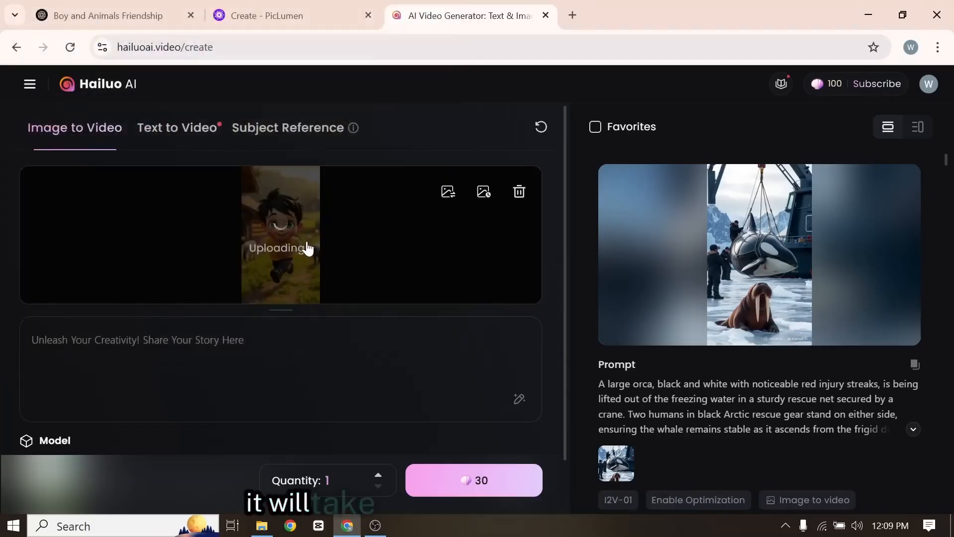
Step: Copy the Morning Excitement prompt text from the ChatGPT story and paste it as the Hailuo AI video prompt
click(131, 19)
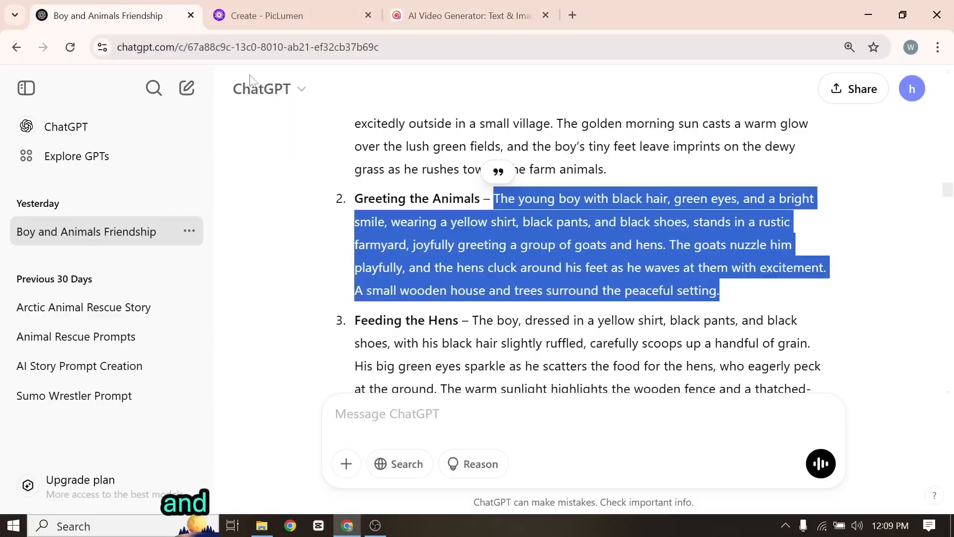
click(489, 226)
scroll(489, 227, up, 2)
drag(489, 226, 608, 318)
right_click(579, 301)
click(599, 313)
click(467, 15)
right_click(167, 342)
click(208, 342)
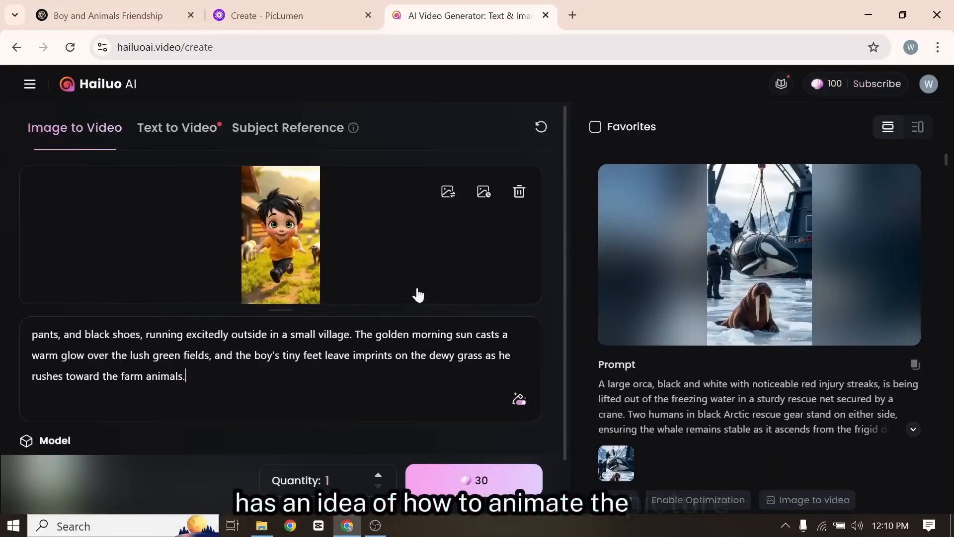
Step: Check the available models, keep I2V-01 with a quantity of 1 and generate the first scene video
scroll(367, 308, down, 1)
click(473, 423)
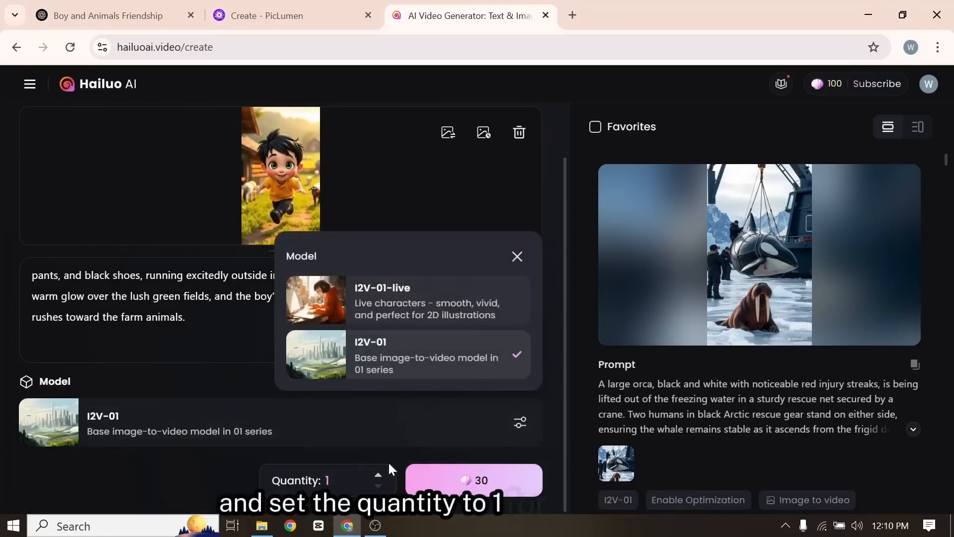
click(456, 481)
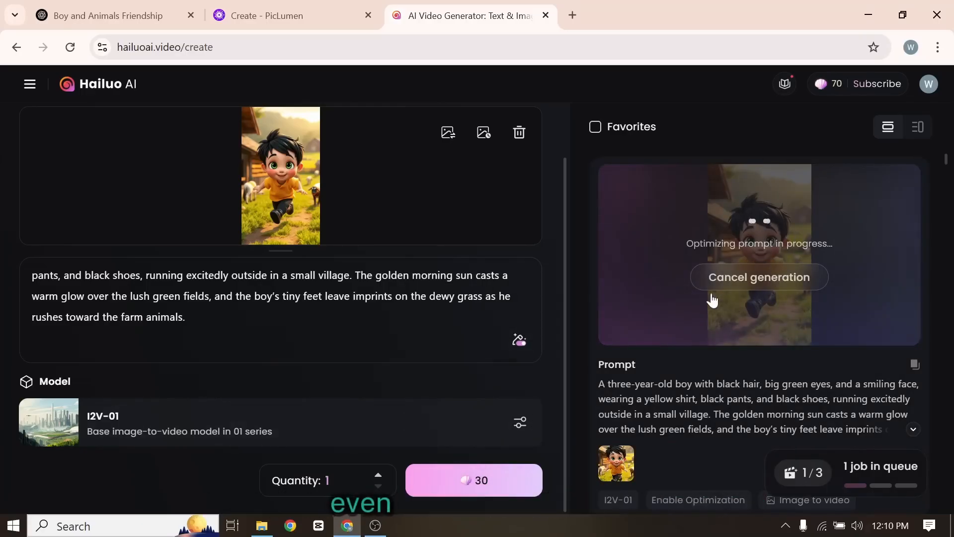
Step: Replace the uploaded image with the second picture of the running boy and generate its video with the same prompt
click(520, 141)
click(287, 142)
click(240, 124)
double_click(241, 125)
scroll(370, 231, up, 2)
click(476, 480)
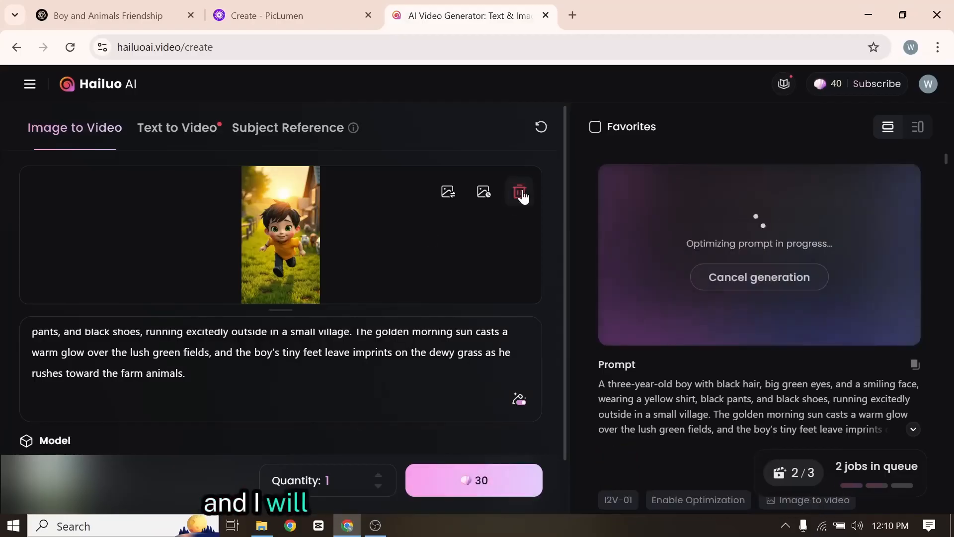
Step: Replace the image with the boy among goats and hens, swap in the Greeting the Animals prompt and generate the video
click(520, 193)
click(343, 229)
double_click(343, 127)
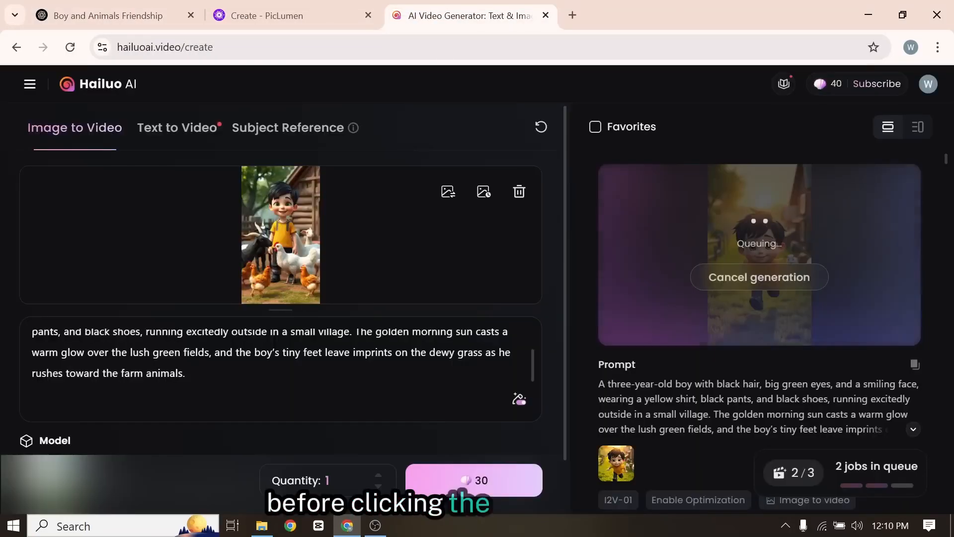
key(ctrl+a)
key(ctrl+v)
click(473, 479)
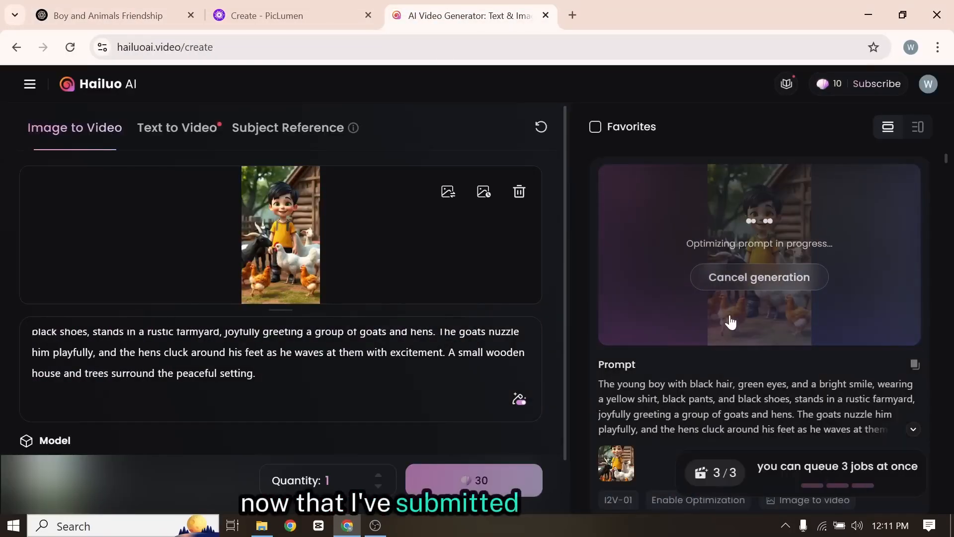
Step: Look through the queued video generations and their prompts in Hailuo AI
scroll(731, 321, down, 5)
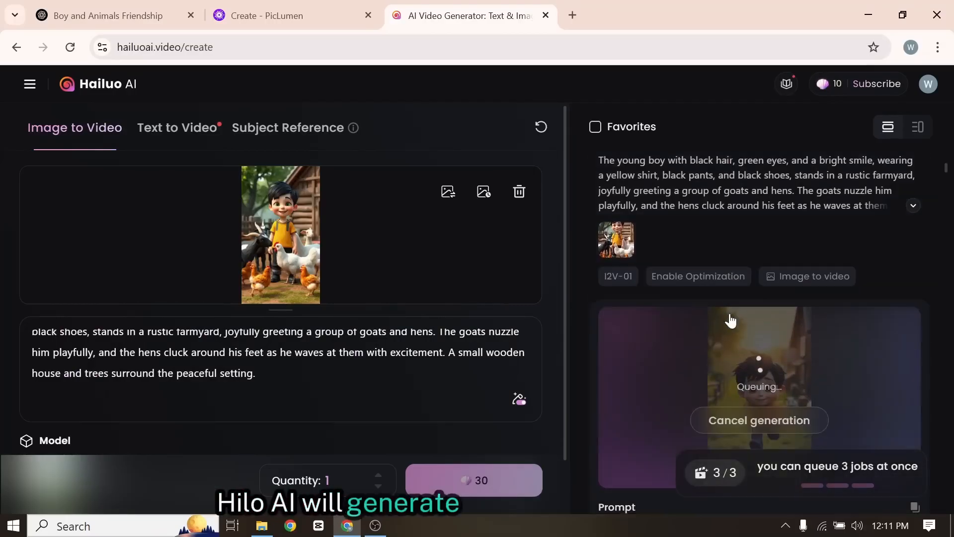
scroll(731, 322, down, 3)
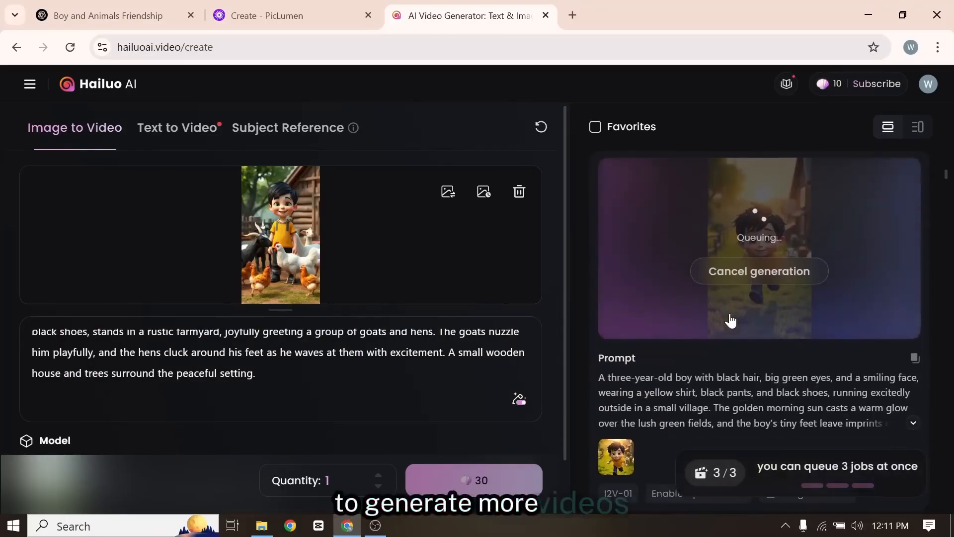
scroll(730, 322, down, 1)
scroll(730, 320, down, 2)
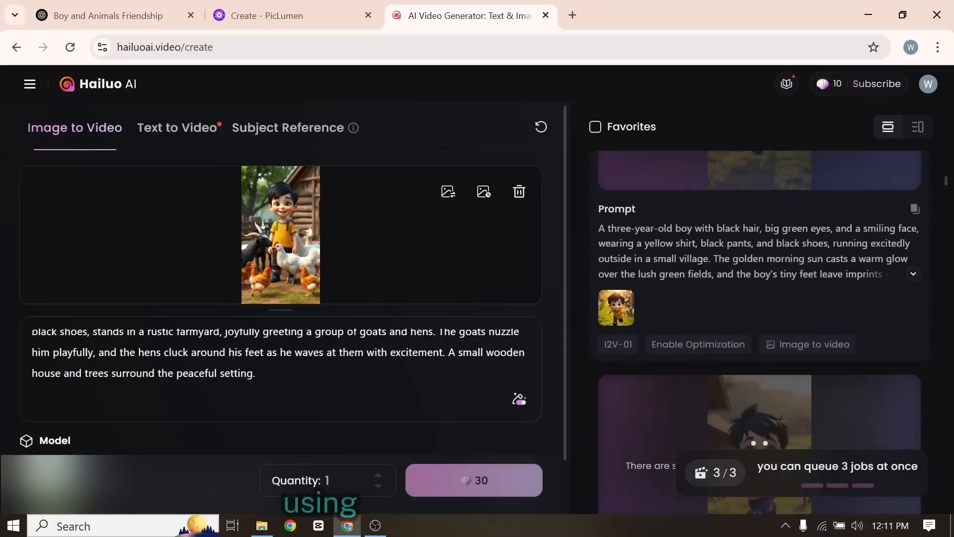
scroll(729, 311, down, 3)
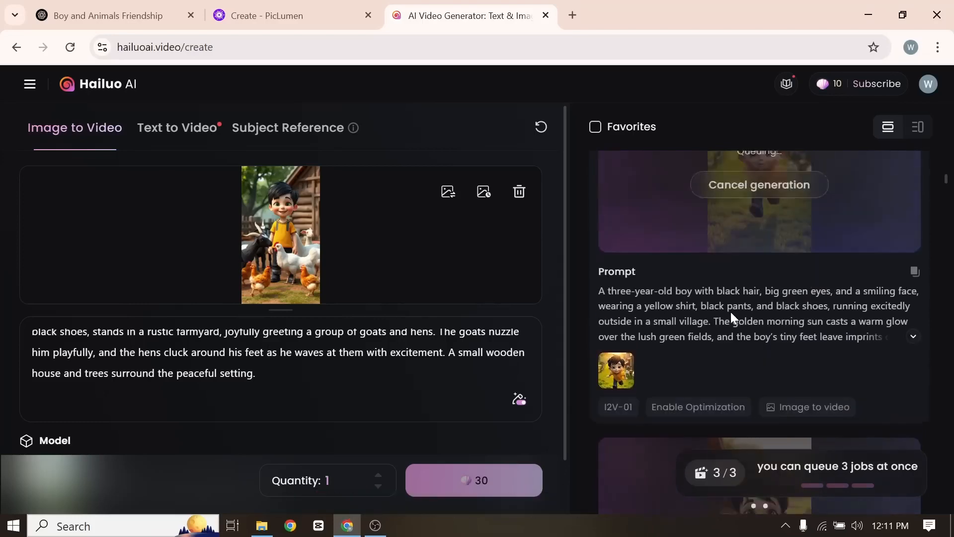
scroll(729, 315, up, 4)
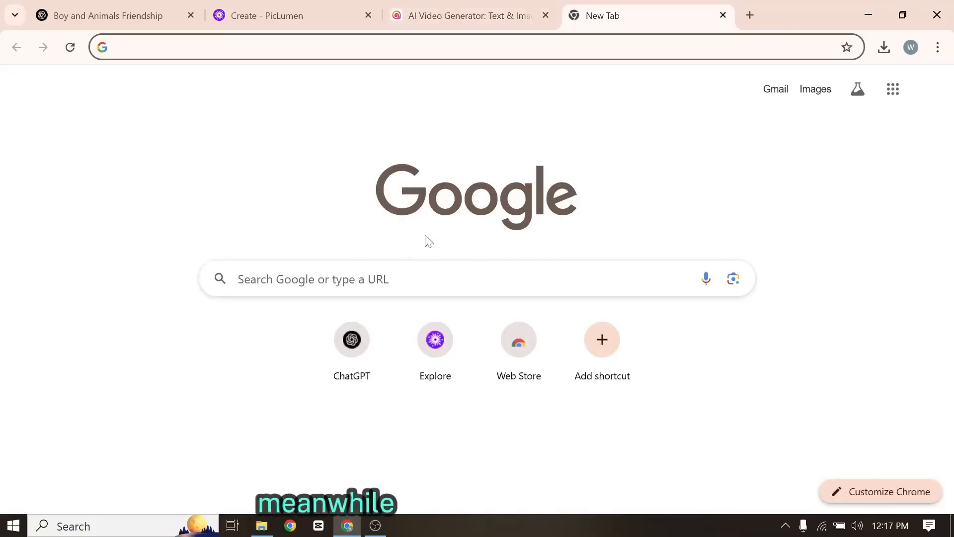
Step: Search the web for "vidu ai" in the new browser tab, open the Vidu website and enter its creation home page
click(426, 279)
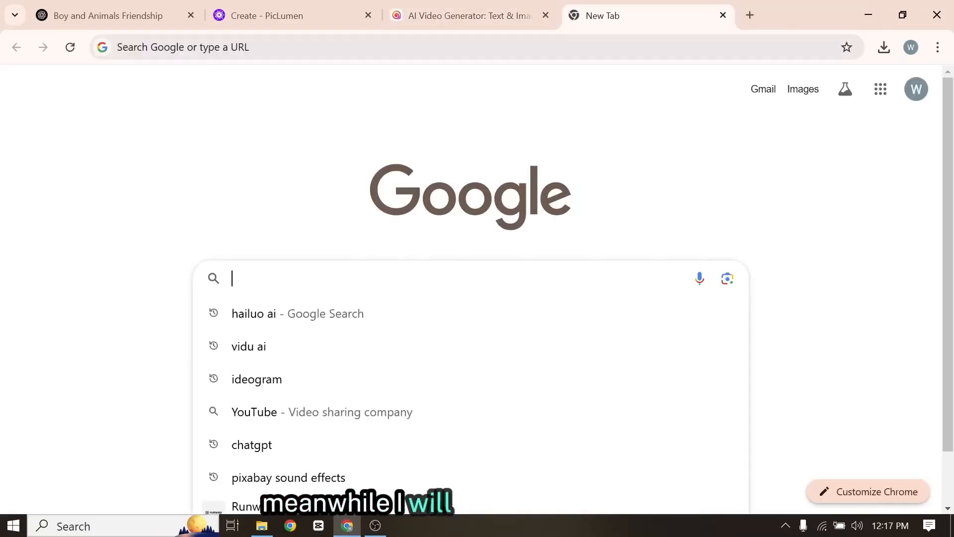
click(308, 341)
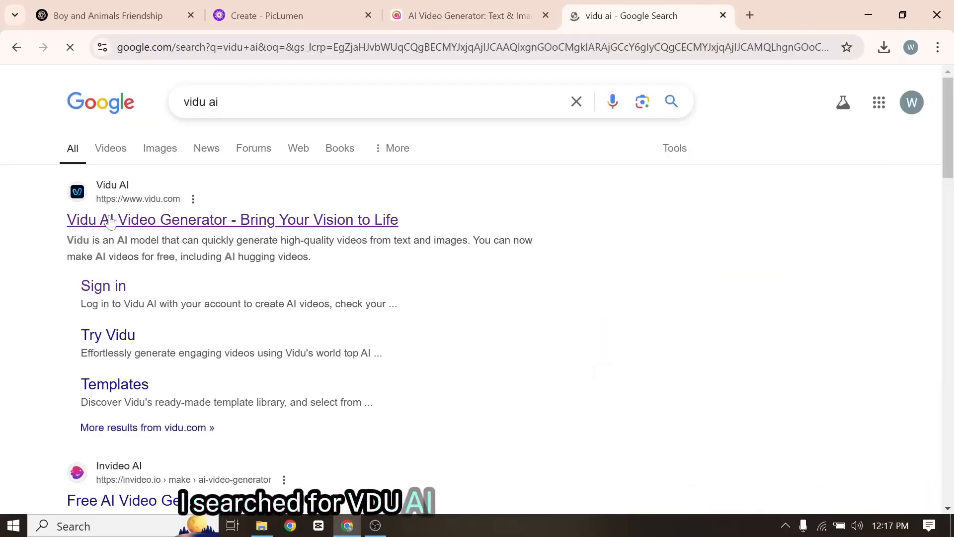
click(108, 223)
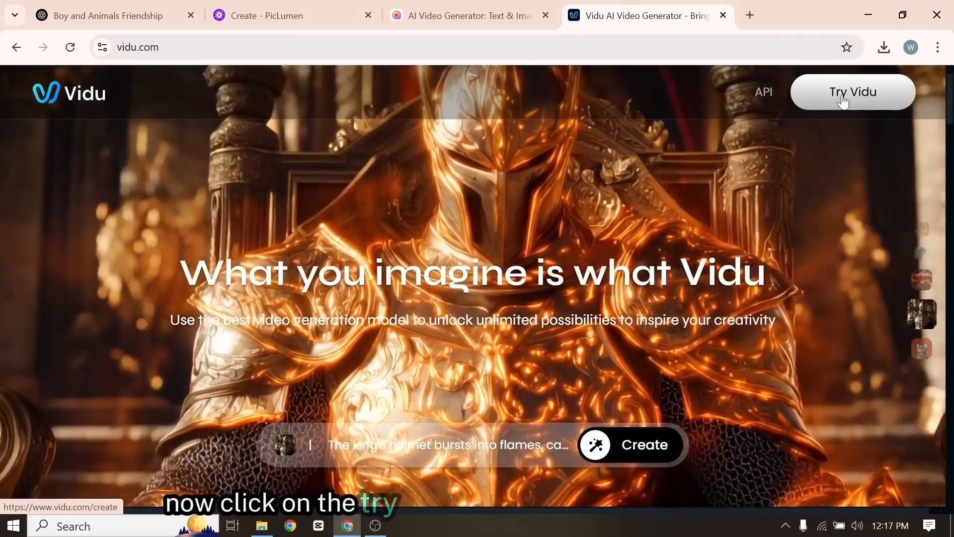
click(843, 100)
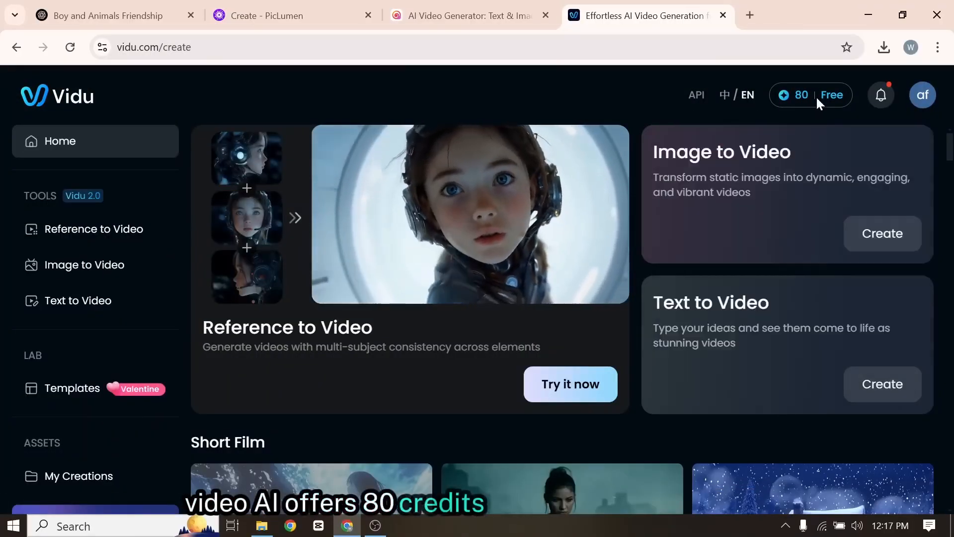
mouse_move(807, 98)
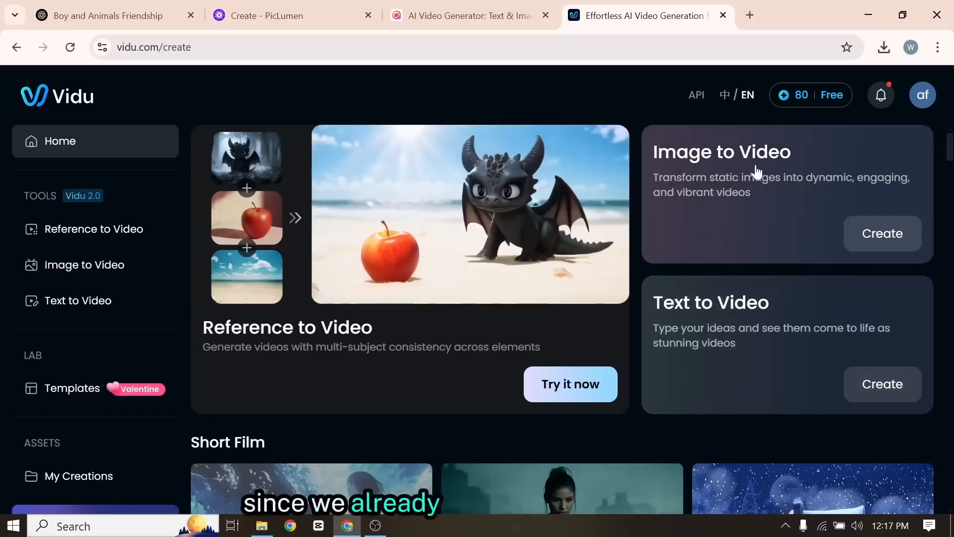
click(736, 181)
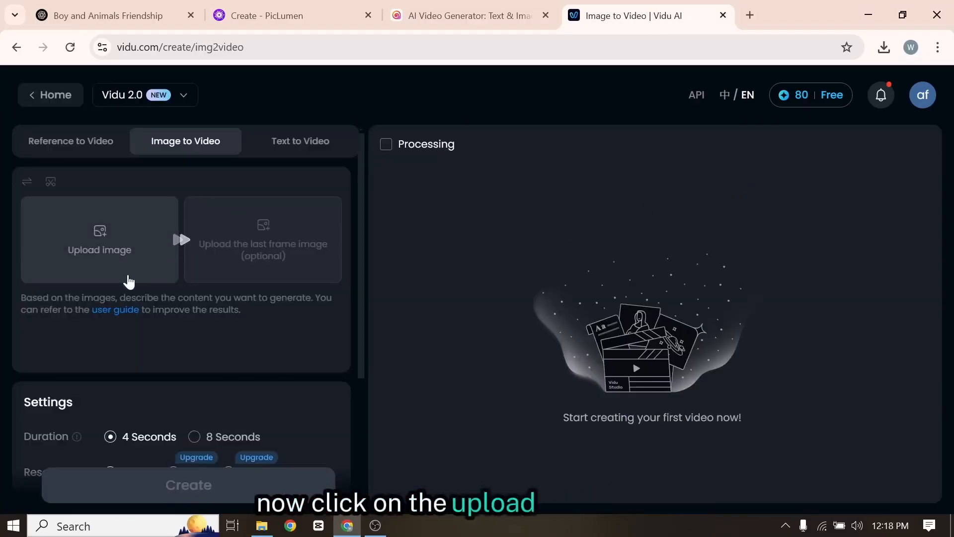
click(105, 245)
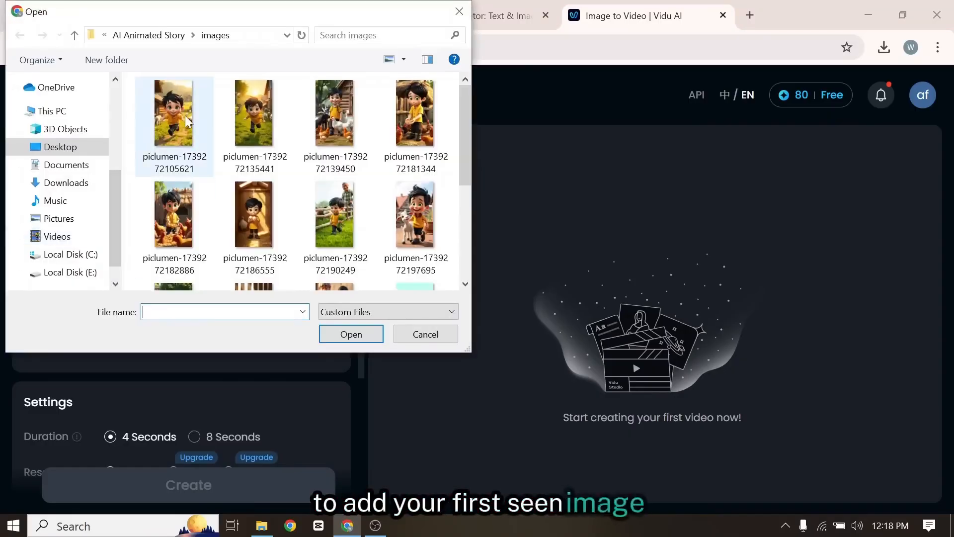
double_click(184, 114)
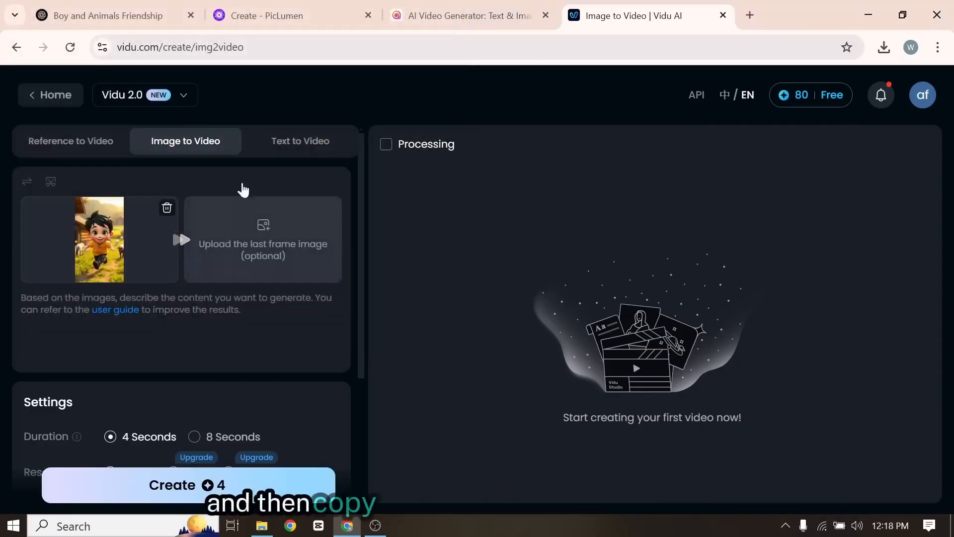
Step: Copy the Morning Excitement prompt text from ChatGPT and paste it as the Vidu video description
click(139, 10)
right_click(455, 204)
click(477, 219)
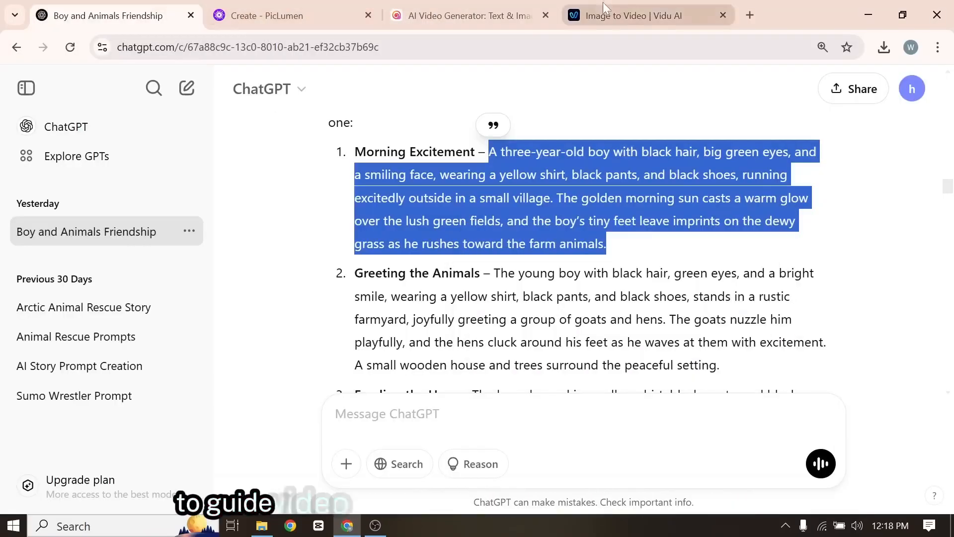
click(634, 16)
right_click(170, 298)
click(194, 344)
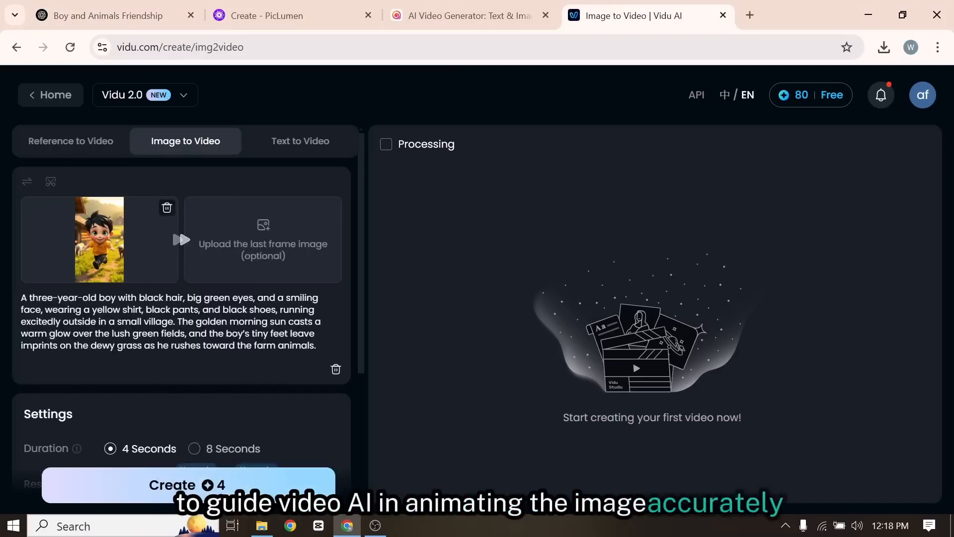
Step: Generate one 4-second video in Vidu with Speed resolution and Auto movement amplitude, and play the result
scroll(199, 348, down, 4)
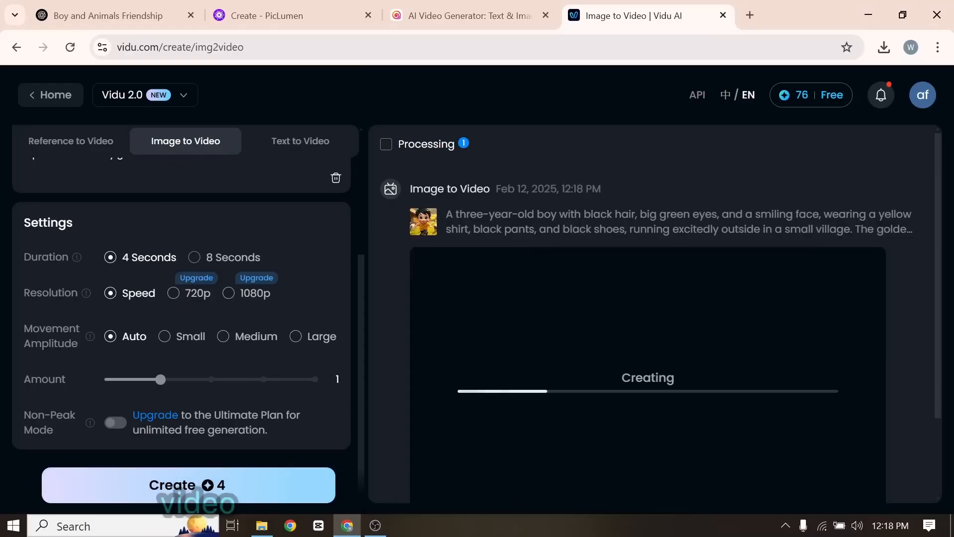
scroll(478, 200, down, 2)
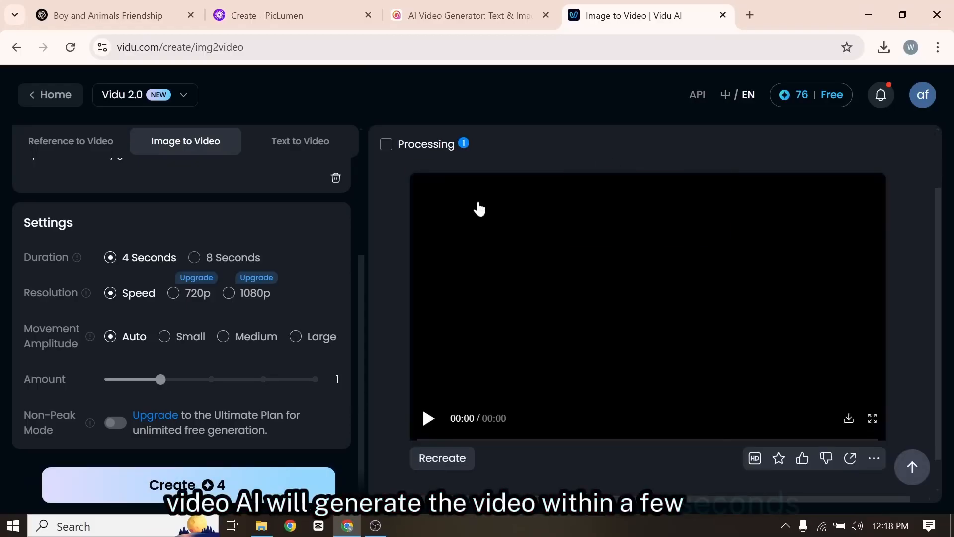
click(430, 421)
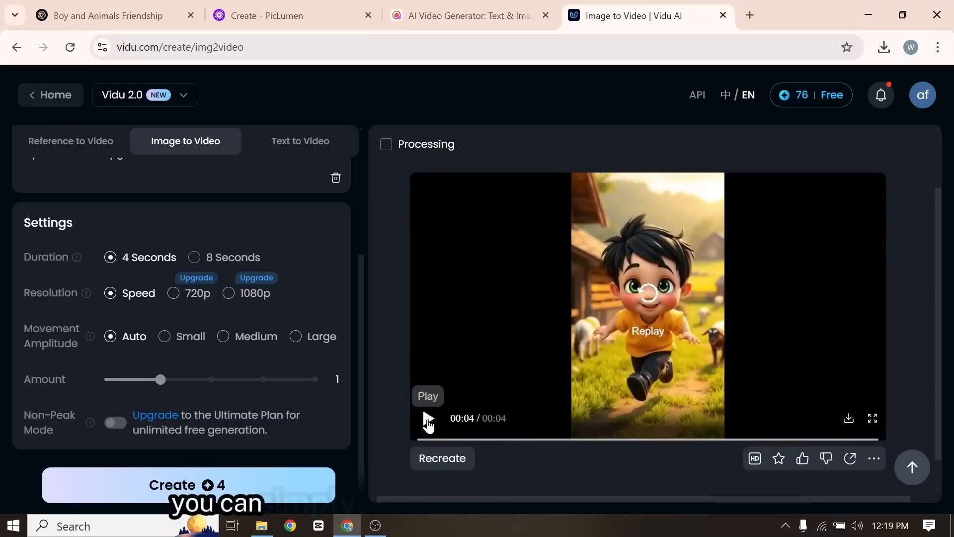
scroll(574, 297, up, 2)
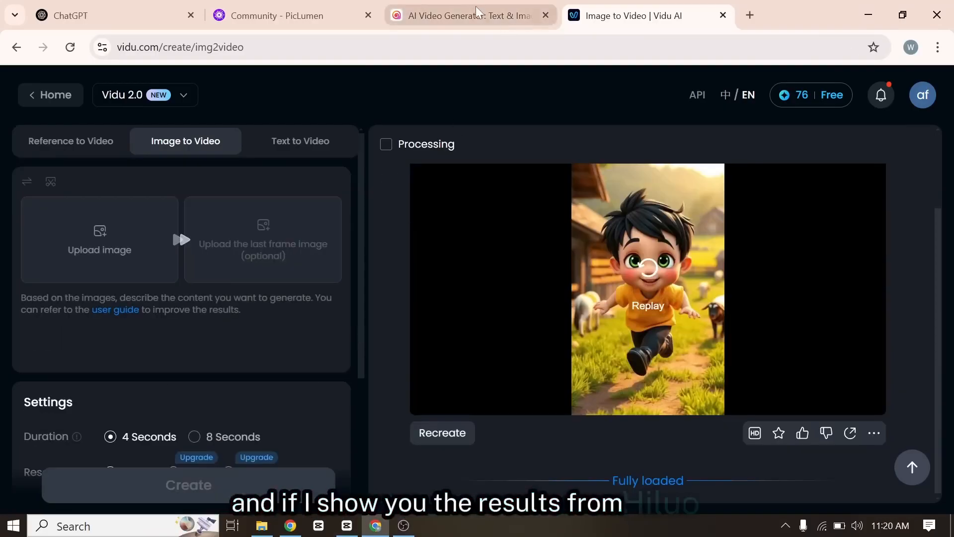
Step: Play the running boy video on the Hailuo AI page and review all the generated clips in the videos folder
click(477, 11)
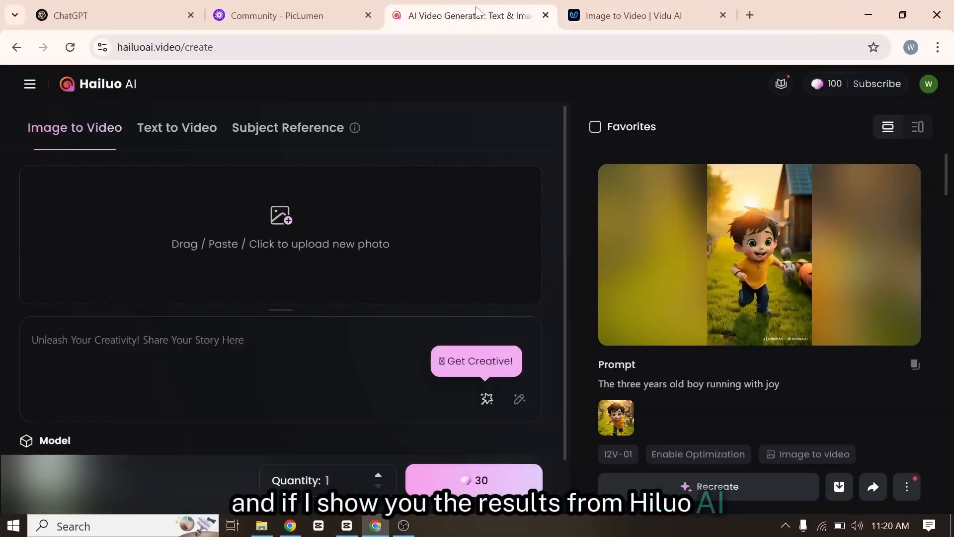
click(621, 228)
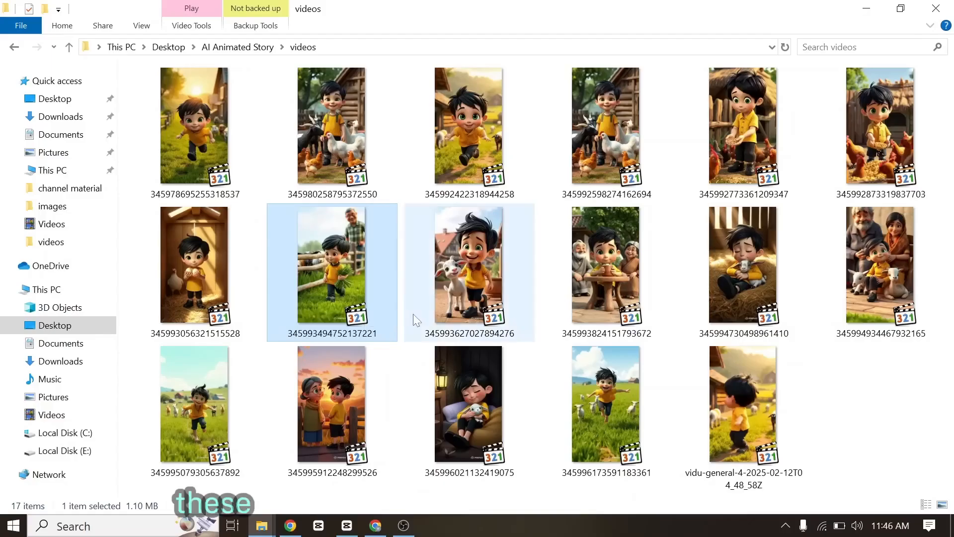
key(ctrl+a)
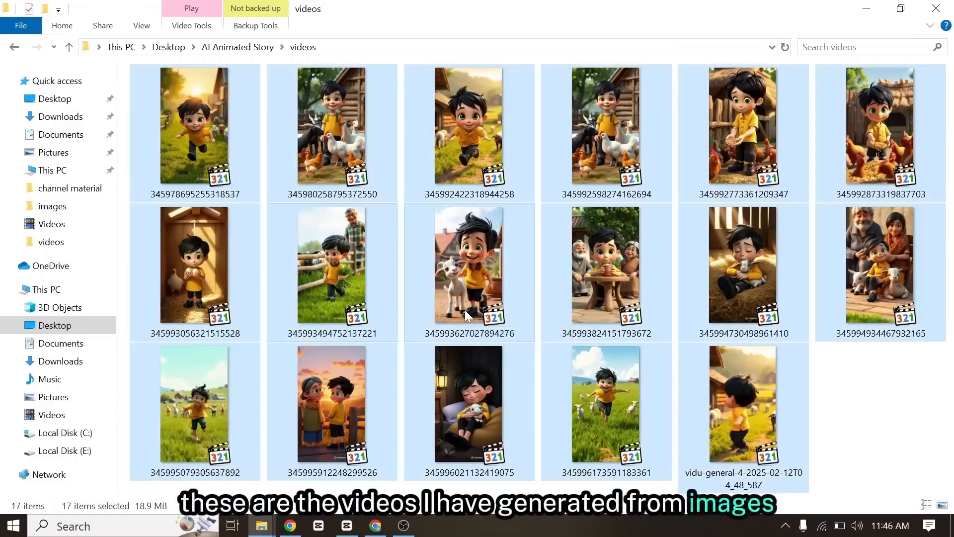
click(542, 287)
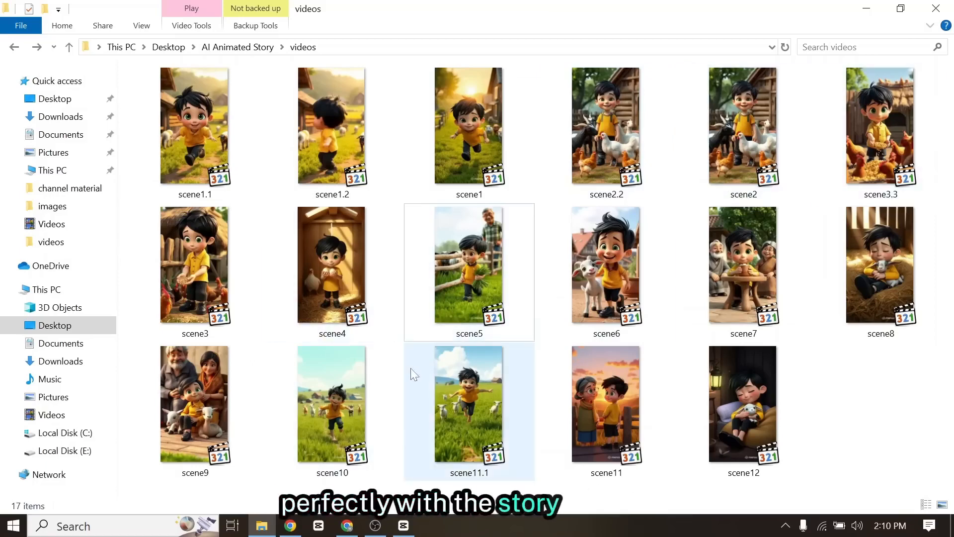
Step: Import all scene clips from the videos folder into the CapCut project and place them on the timeline in story order from scene1
key(ctrl+a)
drag(466, 262, 235, 212)
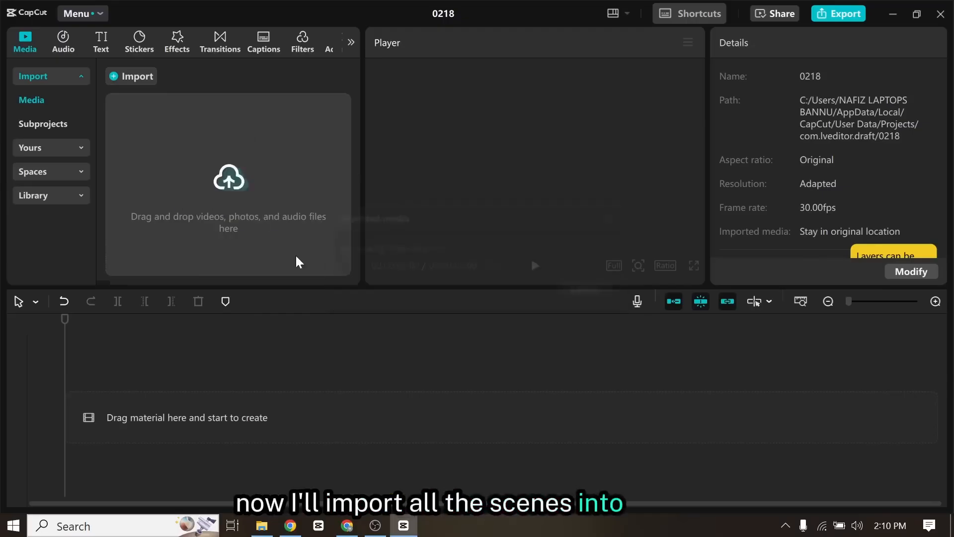
drag(251, 126, 101, 388)
drag(100, 387, 137, 407)
drag(251, 234, 503, 375)
click(828, 301)
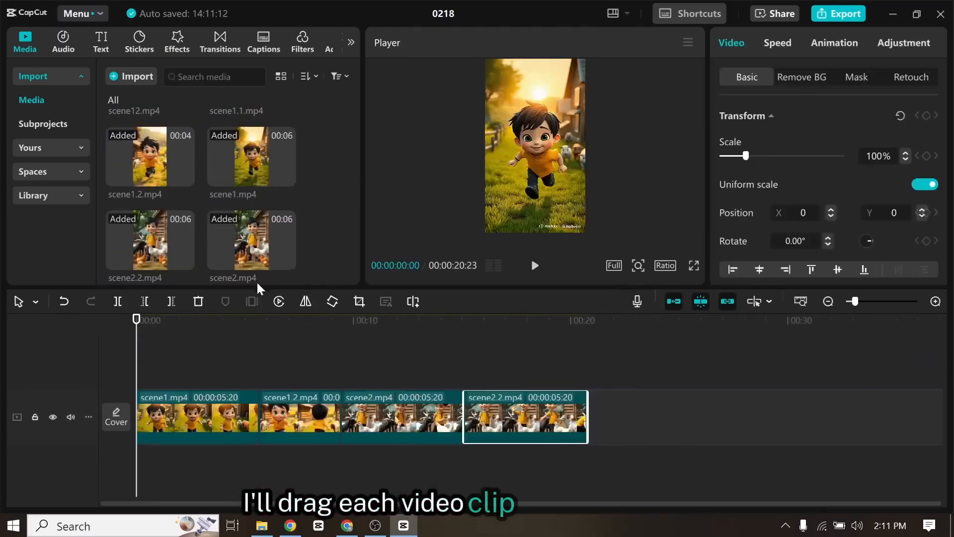
drag(150, 189, 688, 412)
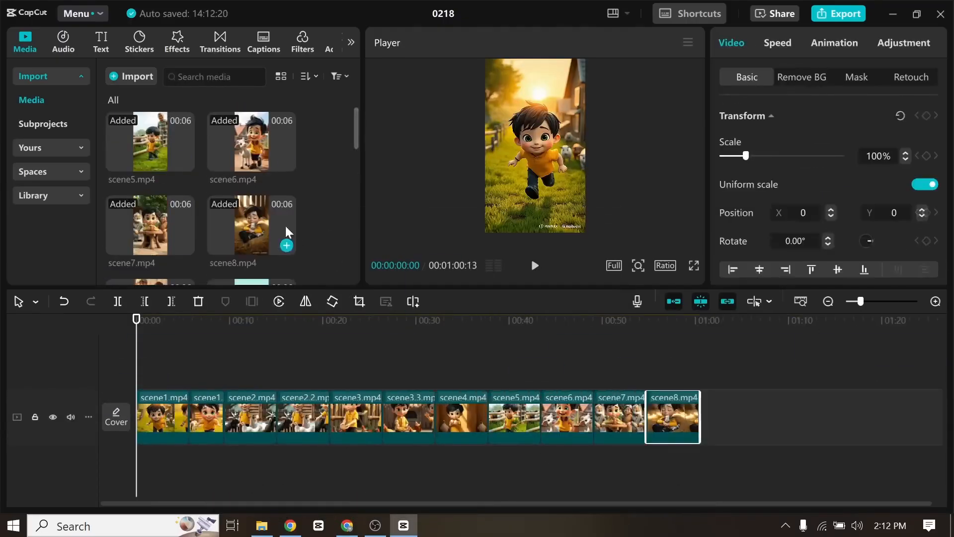
drag(251, 241, 723, 386)
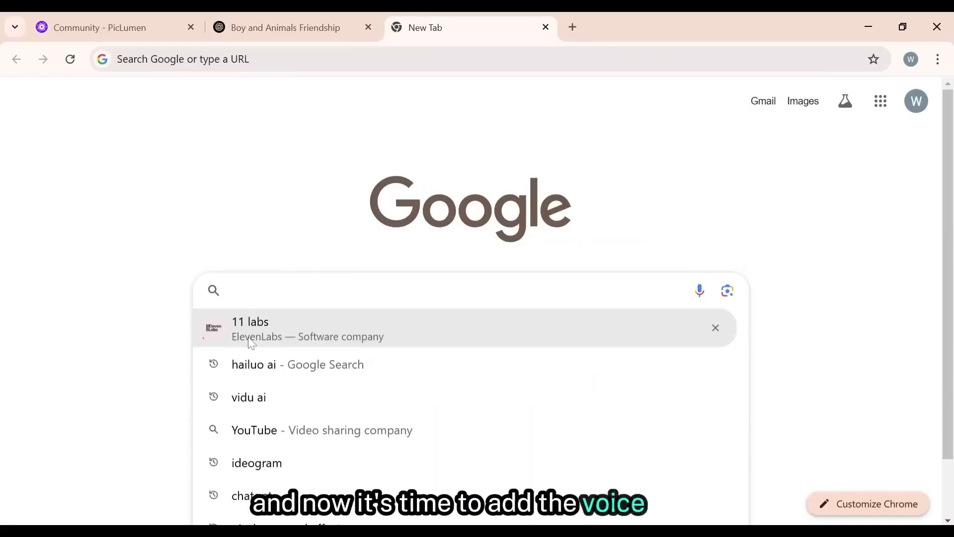
Step: Search the web for "11 labs" in the browser, open ElevenLabs Text to Speech and check the account's credits
click(374, 341)
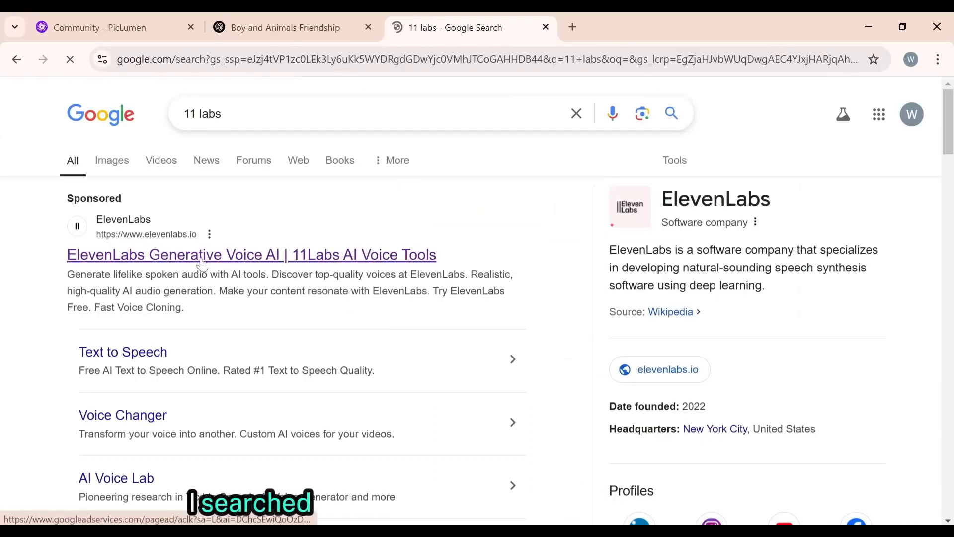
click(298, 255)
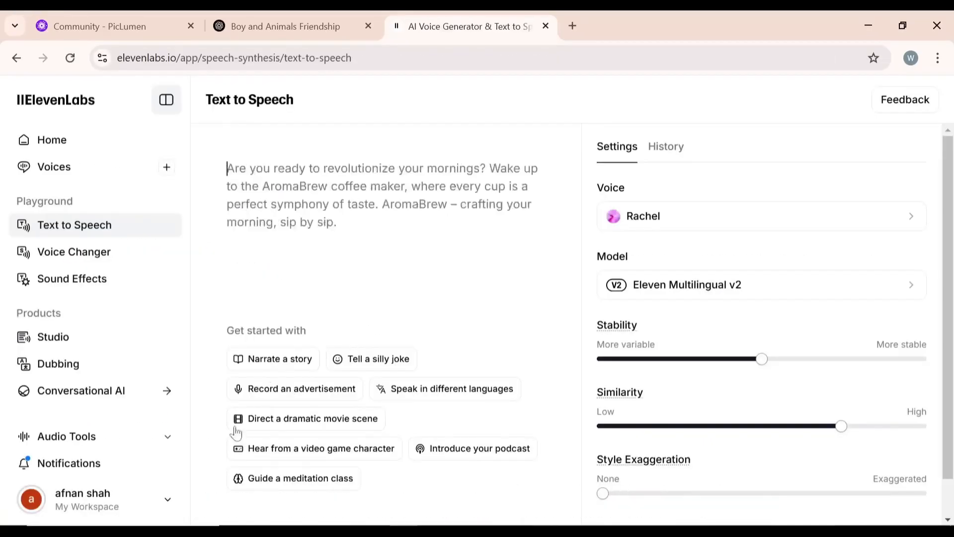
click(34, 511)
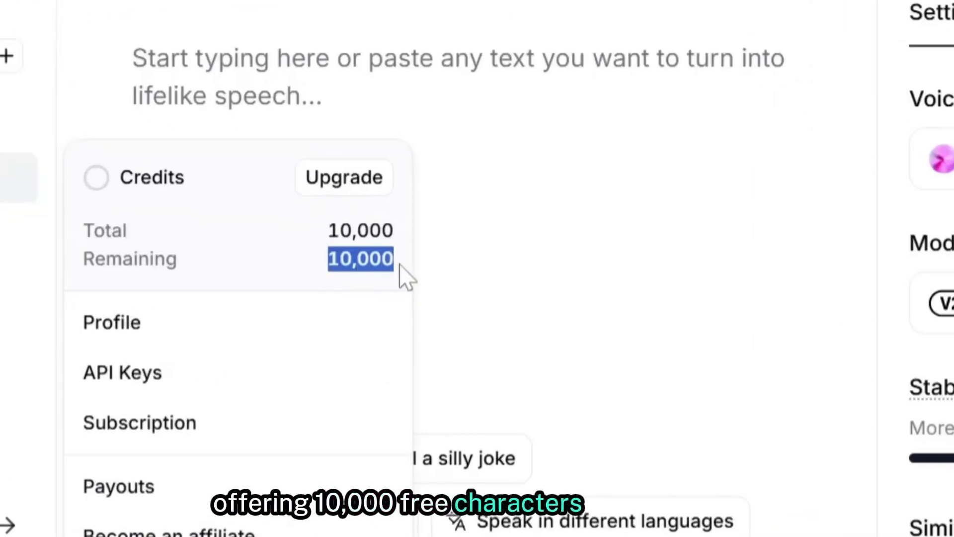
click(402, 265)
click(442, 218)
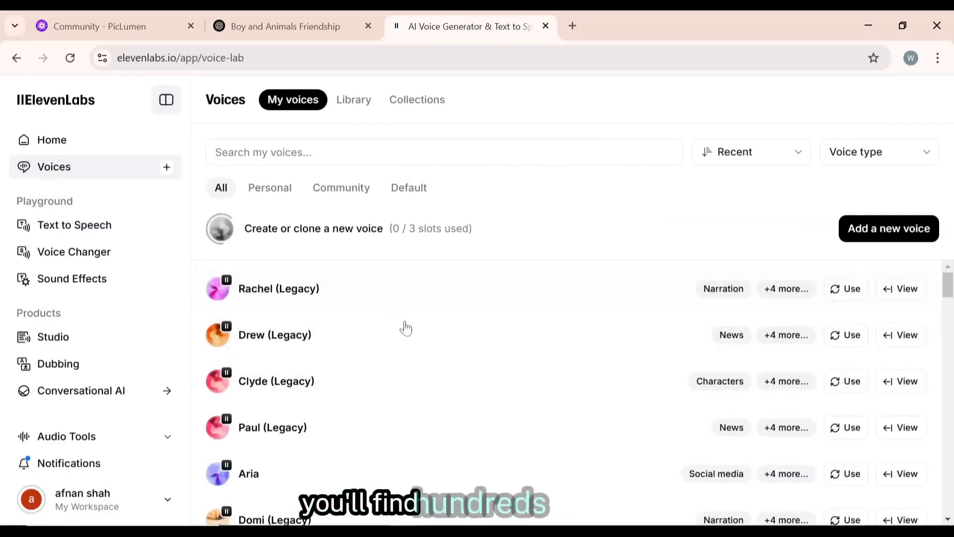
Step: Filter the ElevenLabs voice library to Narrative & Story voices in English and use the Steven - Business Book Narrator voice
scroll(399, 312, down, 10)
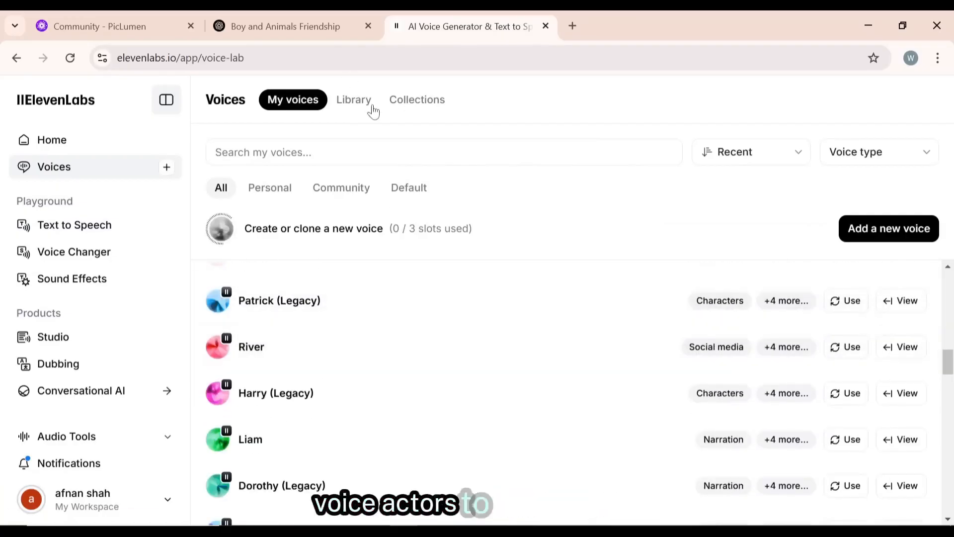
scroll(344, 335, down, 10)
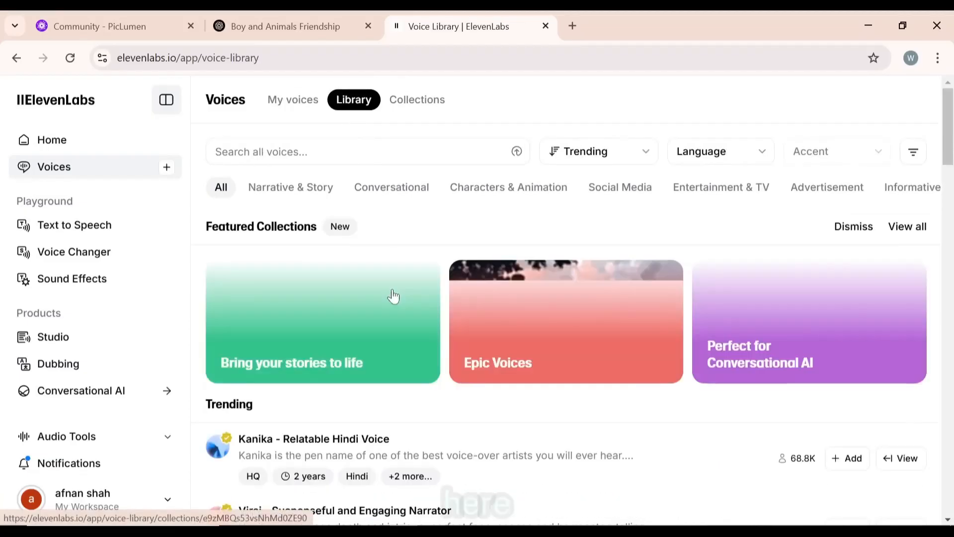
click(295, 151)
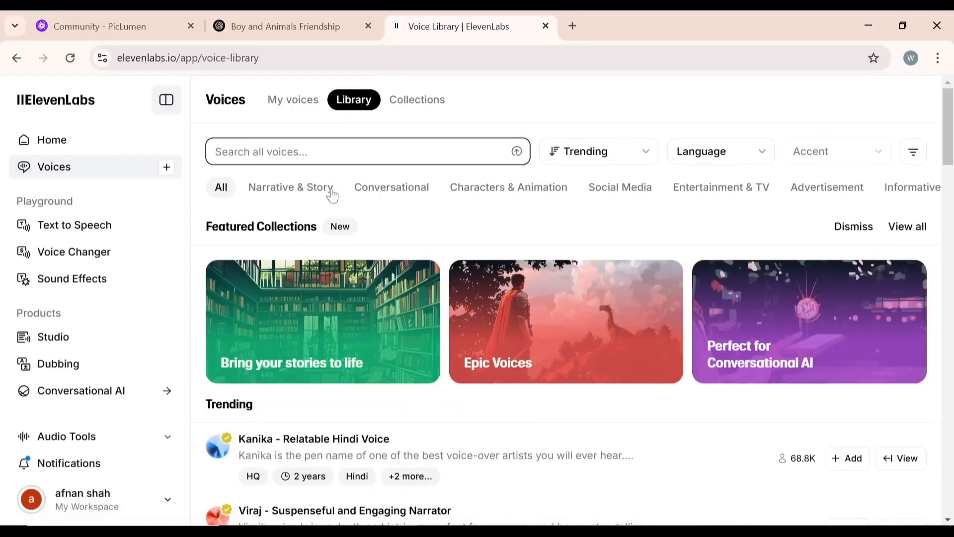
click(290, 188)
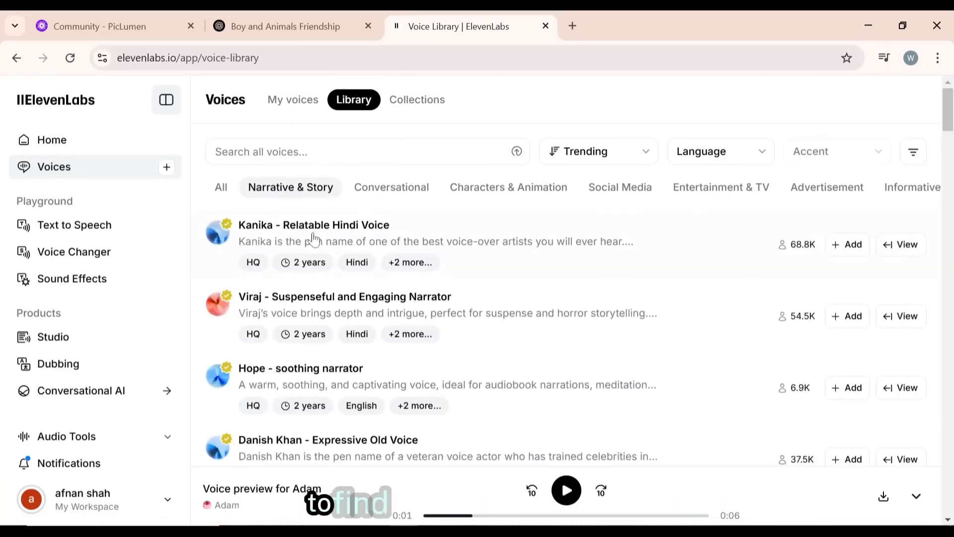
click(720, 154)
scroll(714, 256, down, 3)
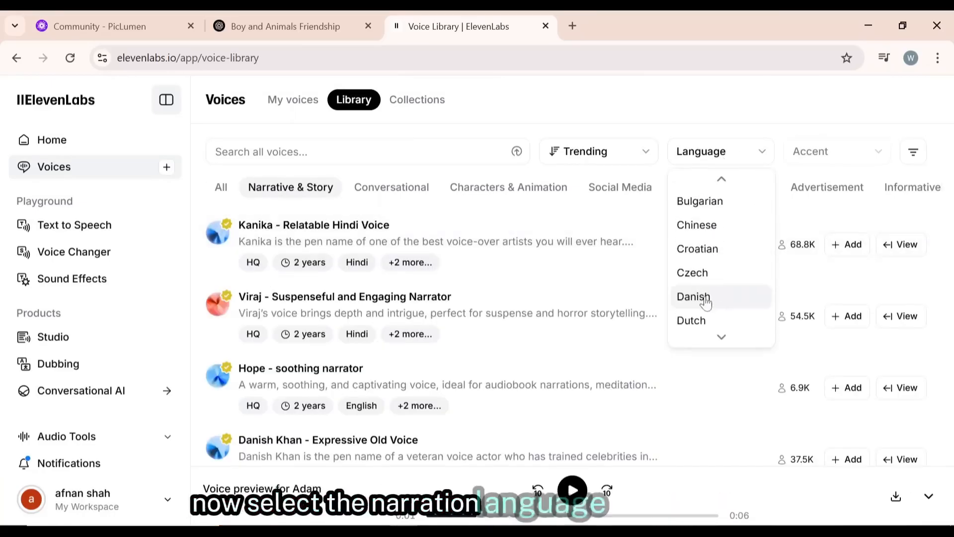
click(692, 271)
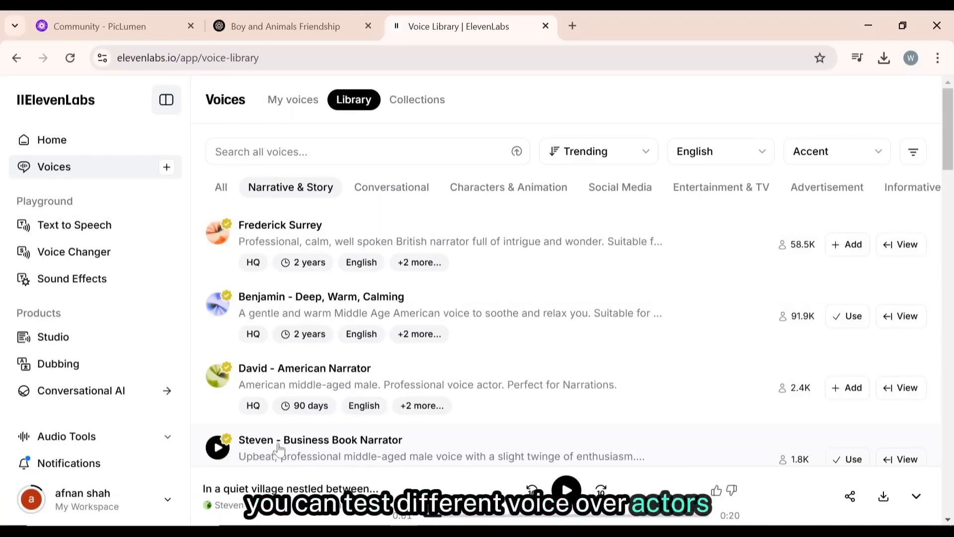
scroll(616, 447, down, 2)
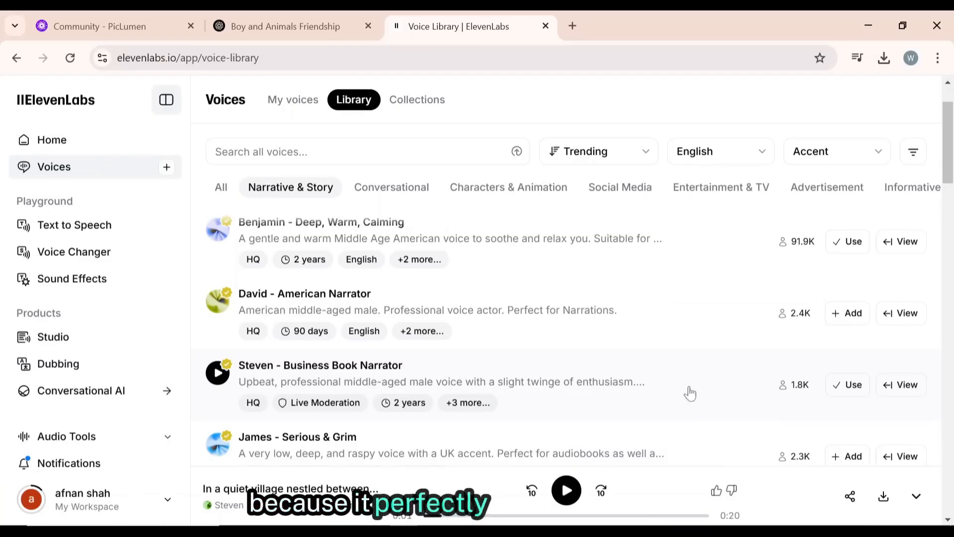
click(846, 385)
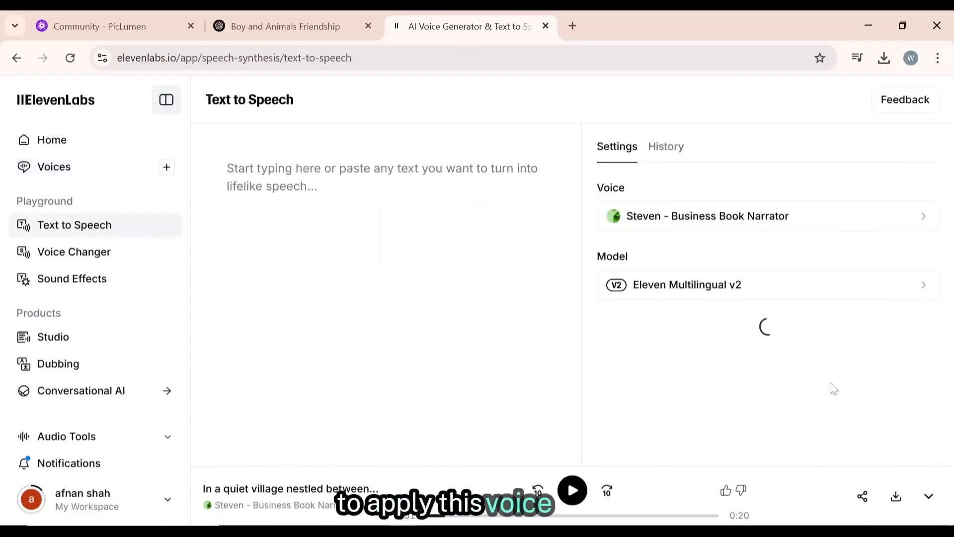
Step: Generate and download the first scene's narration from the Morning Excitement story paragraph copied out of ChatGPT
drag(329, 182, 644, 250)
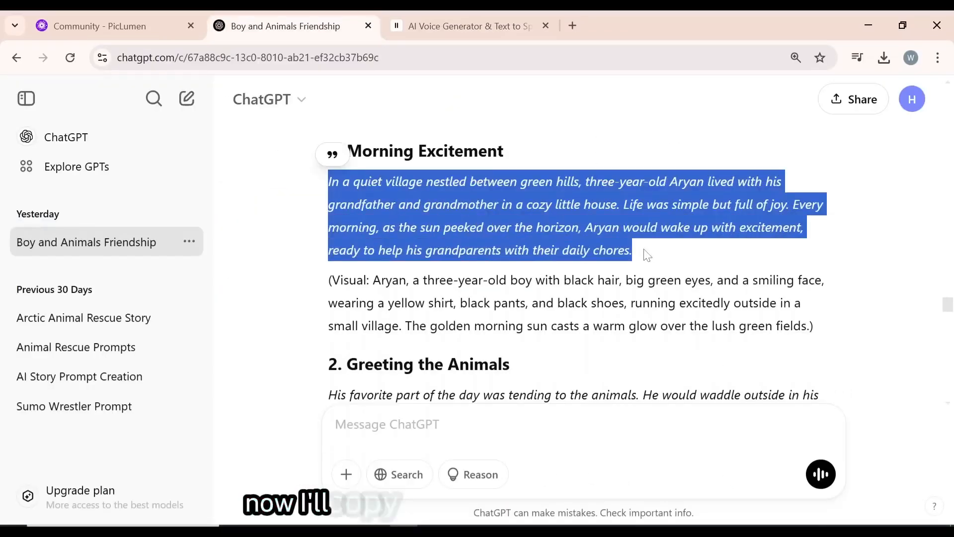
right_click(554, 214)
click(577, 232)
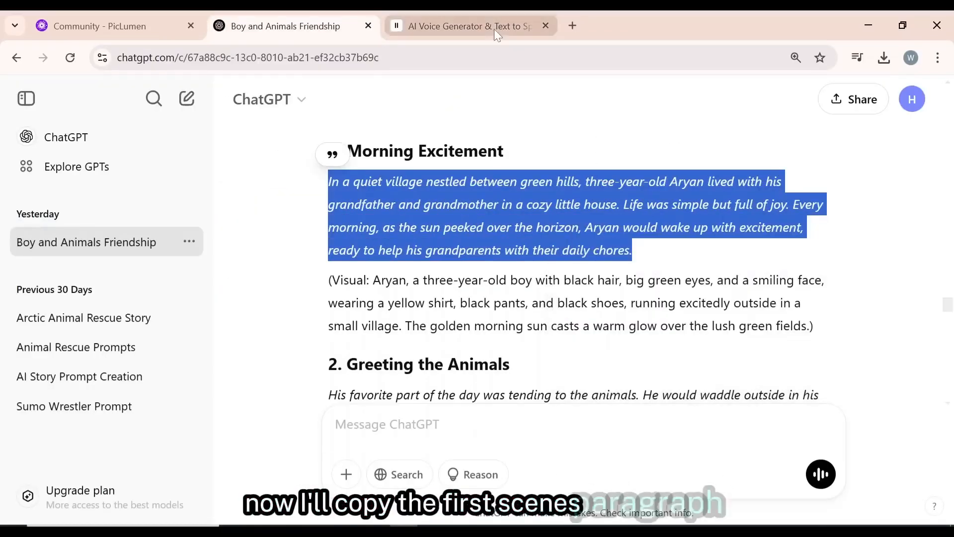
click(493, 29)
right_click(345, 194)
click(370, 354)
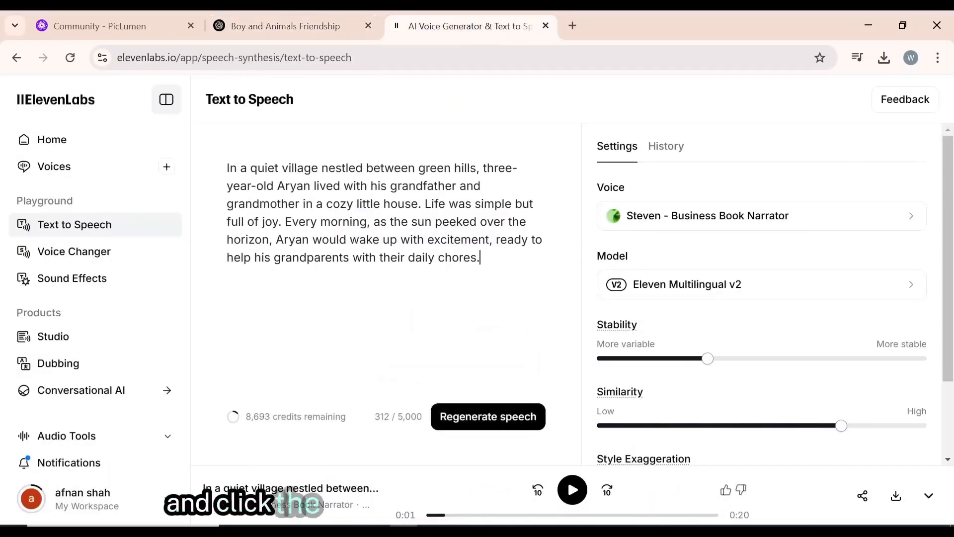
click(462, 418)
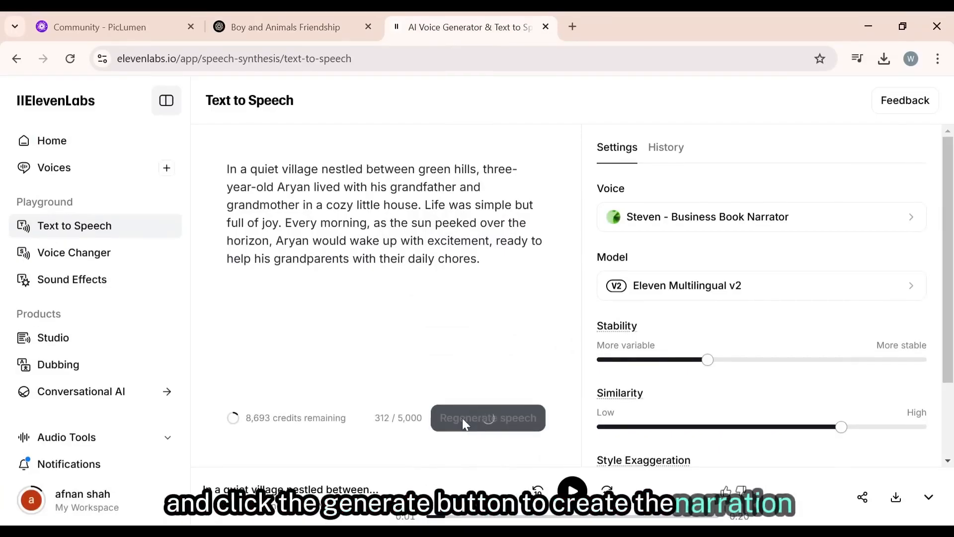
click(895, 498)
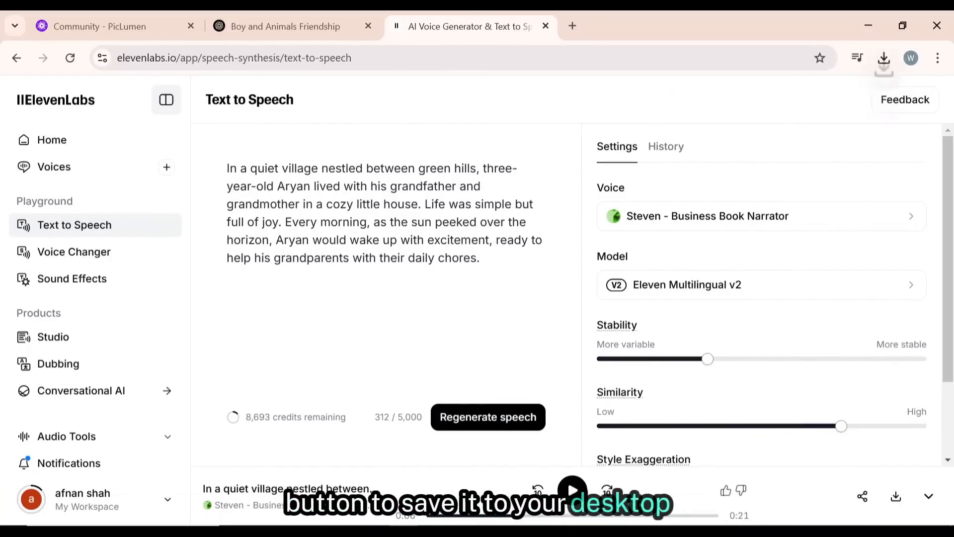
Step: Replace the speech text with the Greeting the Animals story paragraph from ChatGPT and generate its narration
click(276, 19)
drag(329, 247, 622, 316)
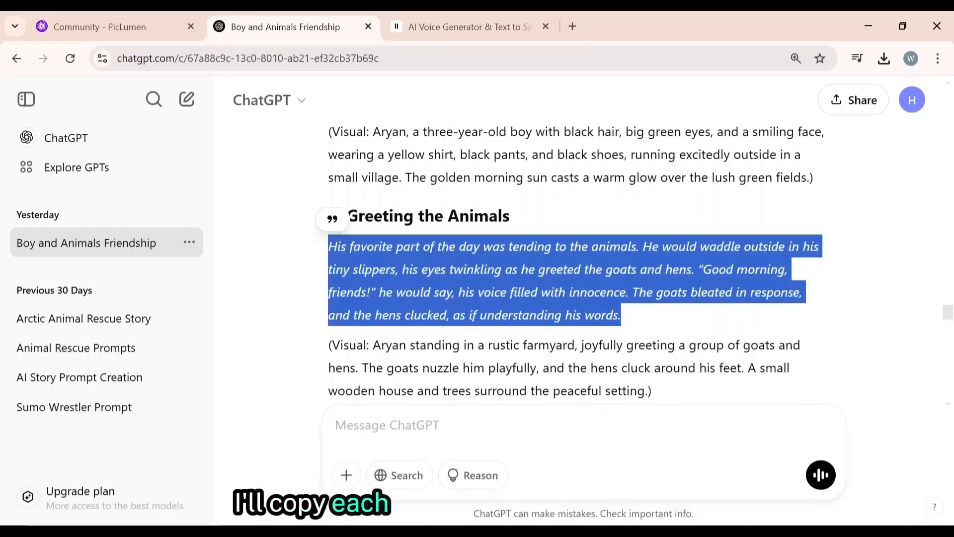
right_click(557, 294)
click(576, 311)
click(463, 33)
triple_click(446, 224)
right_click(447, 229)
click(472, 260)
click(507, 420)
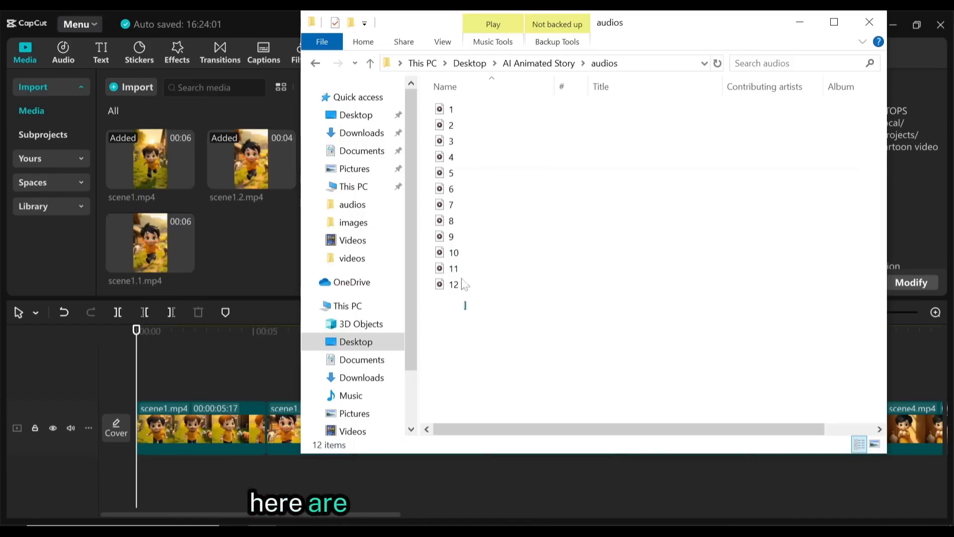
Step: Import the audio files 1 to 12 from the audios folder into the CapCut project and place 1.mp3 at the timeline's start
drag(465, 310, 466, 110)
drag(476, 142, 239, 269)
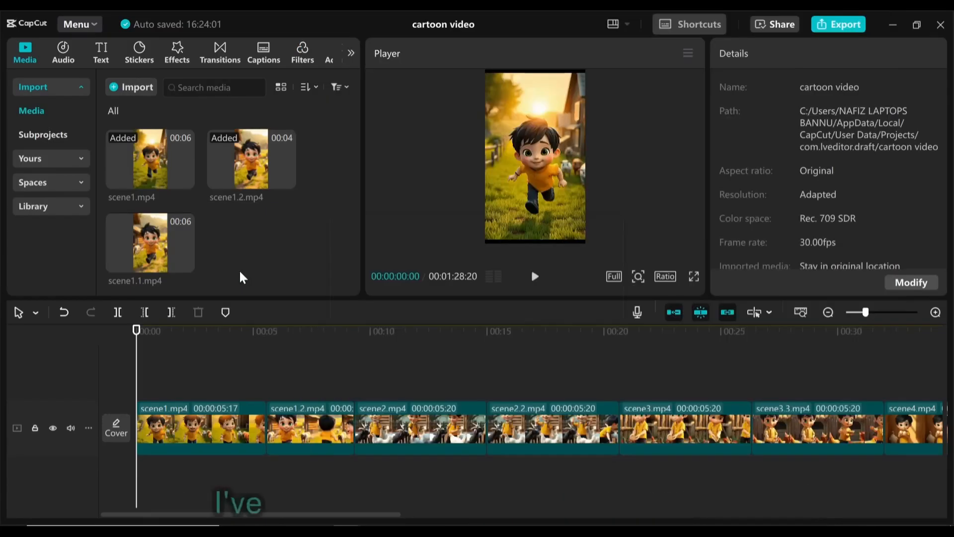
scroll(301, 278, down, 10)
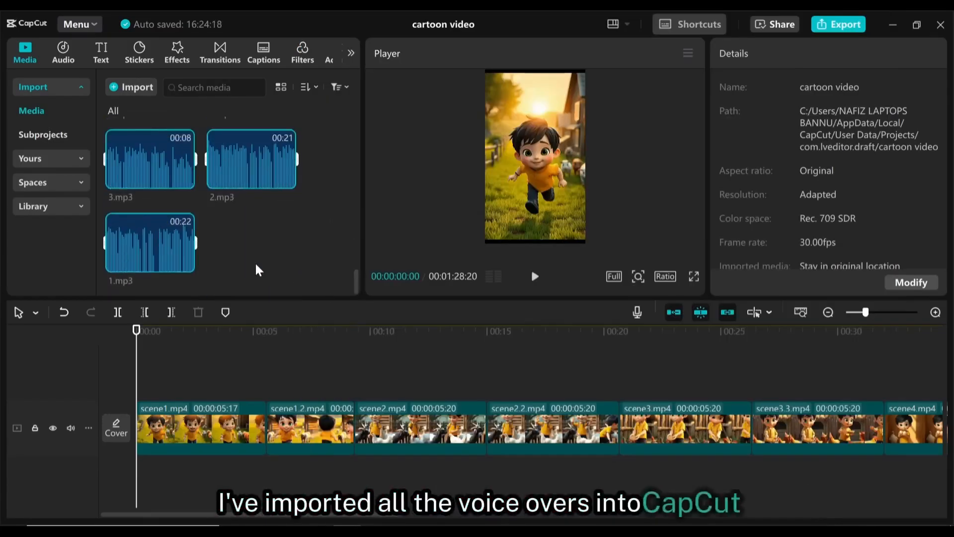
drag(151, 263, 137, 484)
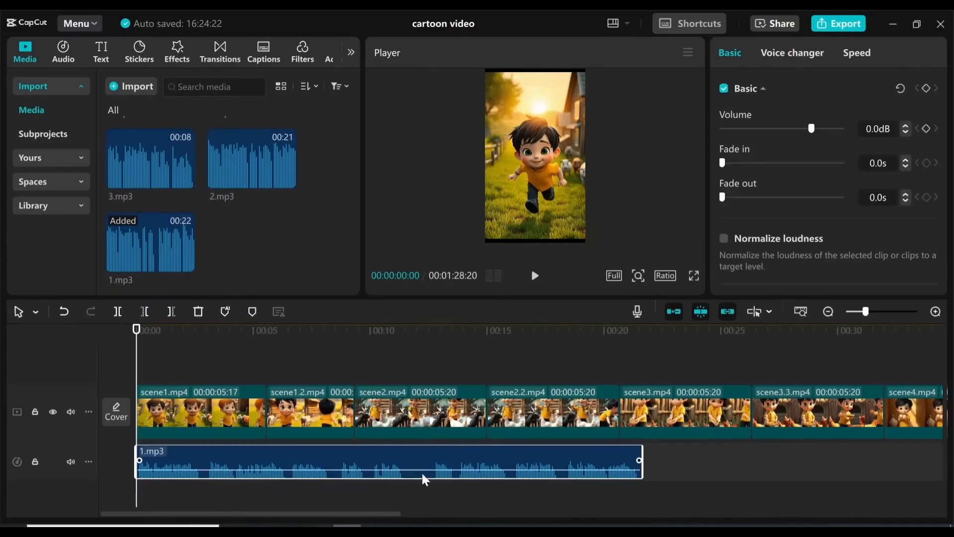
Step: Cut the pause between 00:00:11:16 and 00:00:12:18 out of 1.mp3 and move the remaining audio back to close the gap
drag(398, 350, 407, 350)
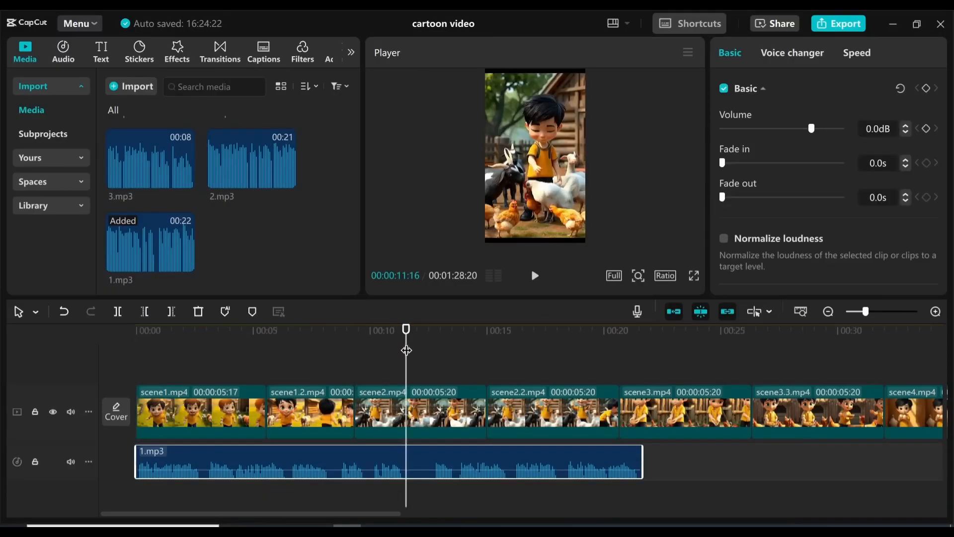
drag(407, 351, 432, 355)
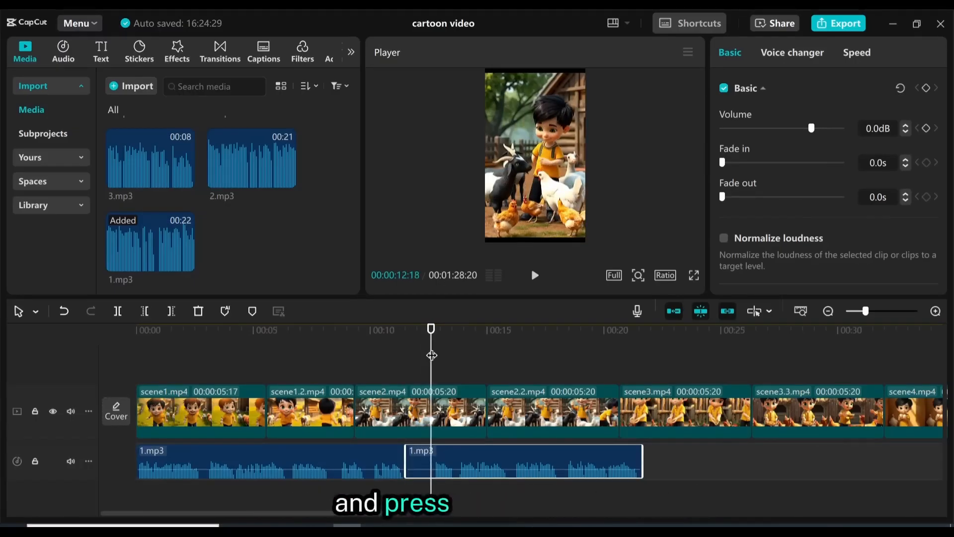
key(ctrl+b)
click(422, 466)
key(Delete)
click(473, 452)
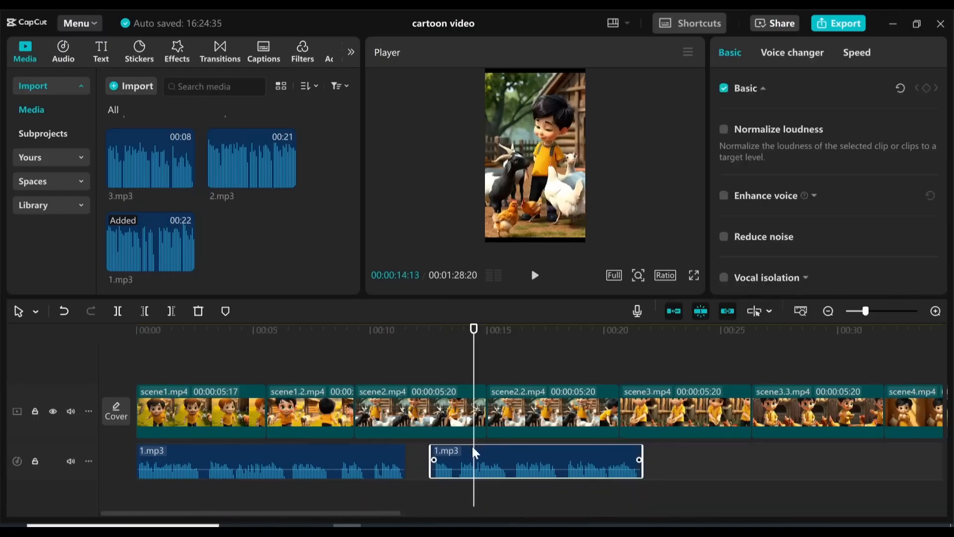
drag(475, 452, 452, 458)
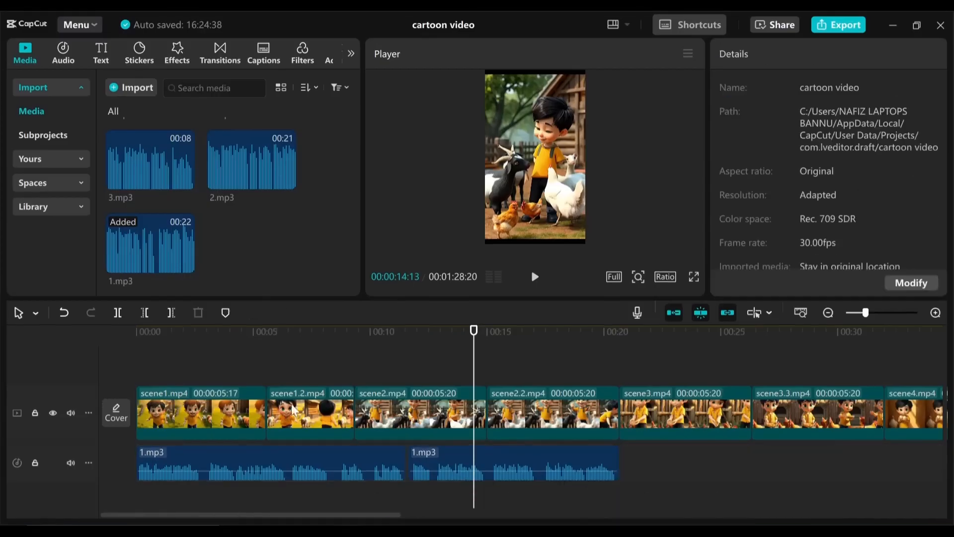
Step: Import the family image from the AI Animated Story images folder and insert it between scene1.mp4 and scene1.2.mp4
drag(228, 376, 307, 420)
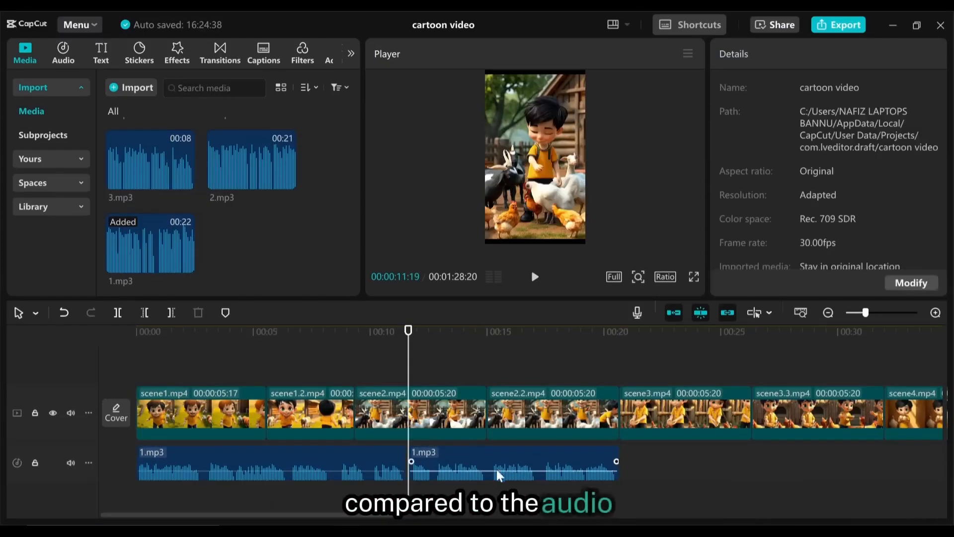
click(501, 470)
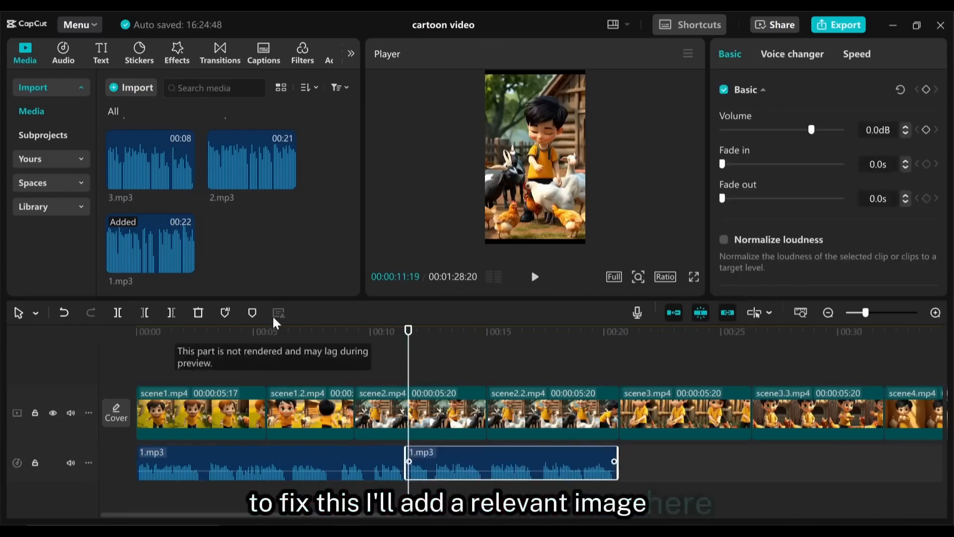
click(348, 532)
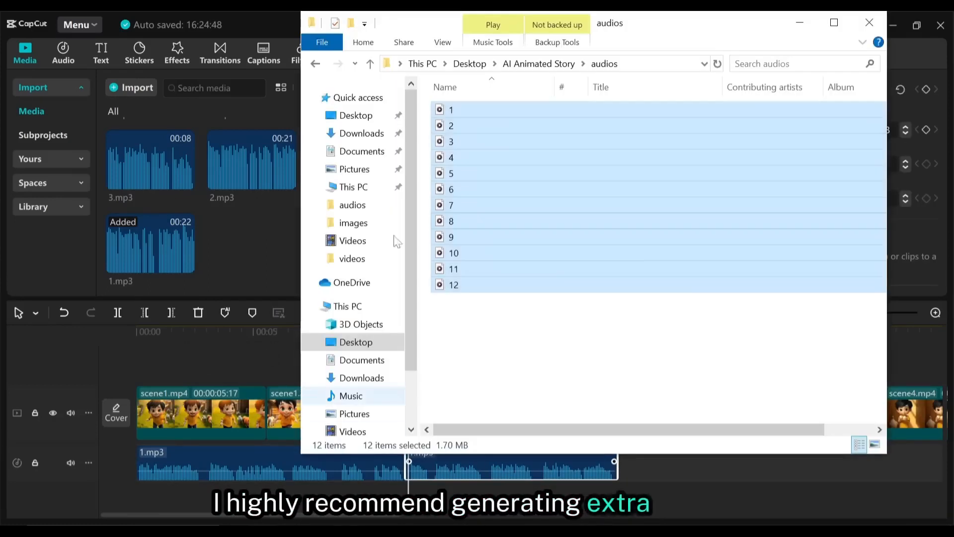
click(371, 66)
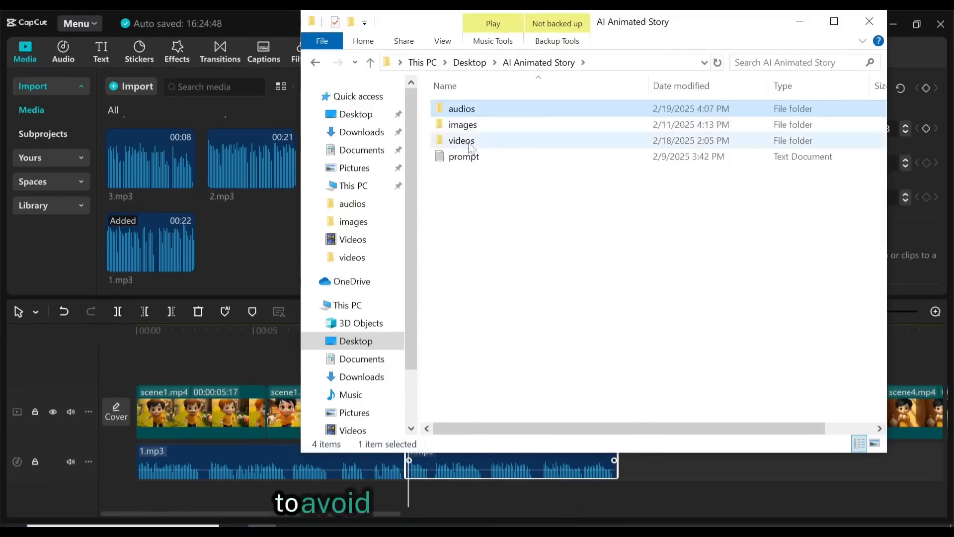
double_click(458, 124)
click(633, 236)
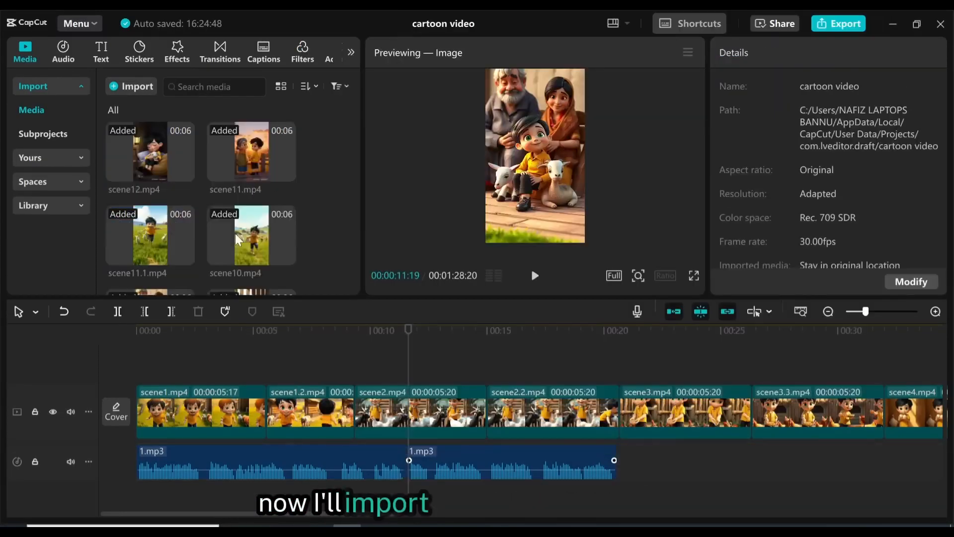
drag(250, 149, 268, 412)
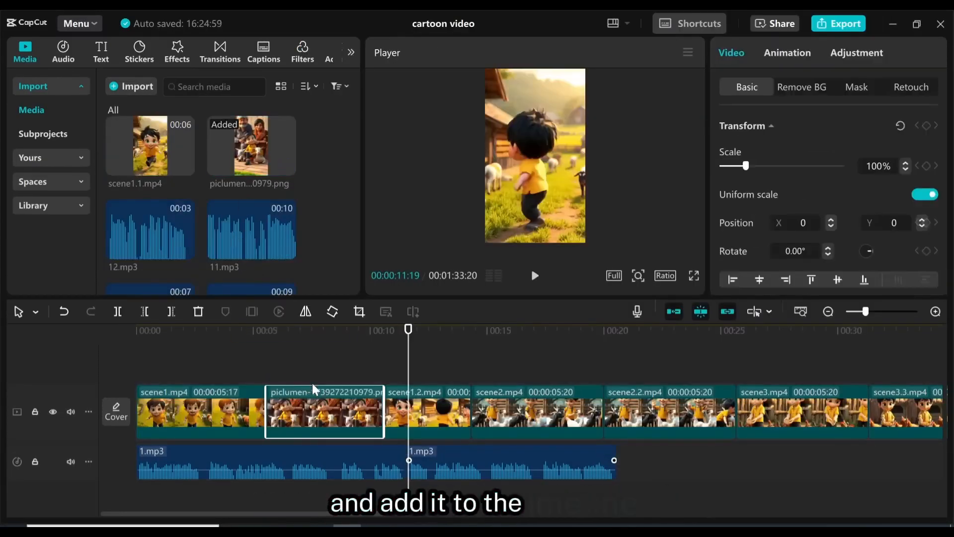
Step: Slow both scene1.mp4 and scene1.2.mp4 to about 0.6x so the first scene's clips span the 1.mp3 narration
click(777, 54)
drag(749, 148, 736, 148)
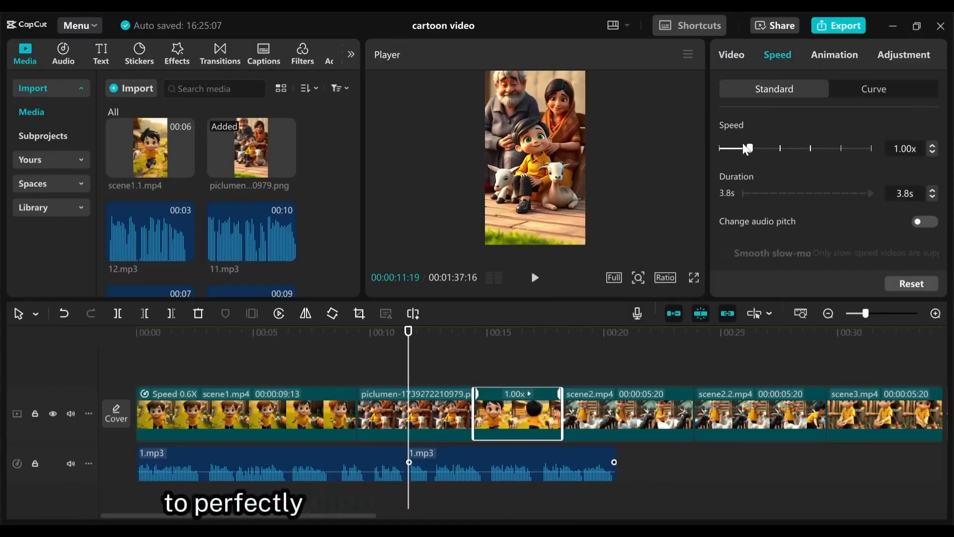
drag(747, 149, 738, 149)
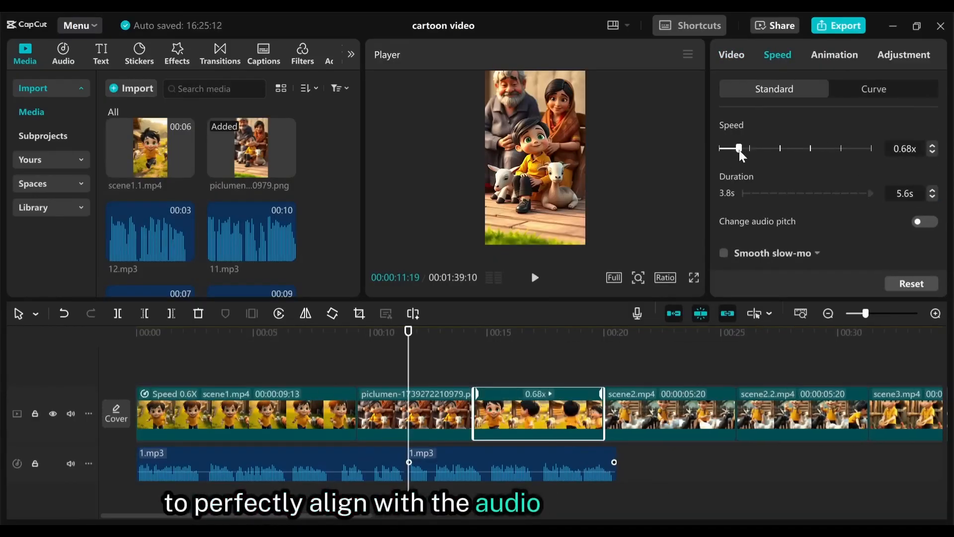
click(932, 153)
Step: Place 2.mp3 directly after 1.mp3 and cut its pause near 00:00:30 out of the narration
drag(150, 243, 620, 471)
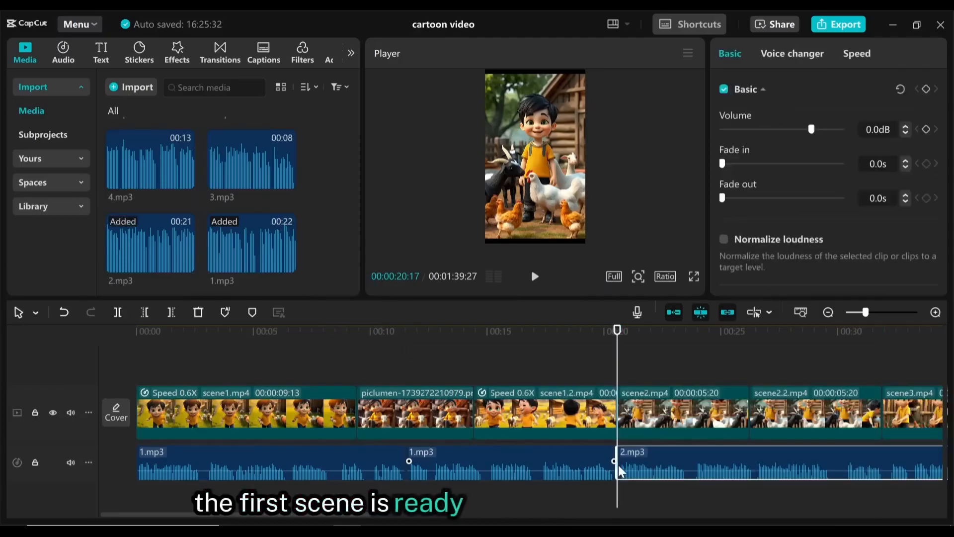
click(832, 332)
key(ctrl+b)
drag(832, 338, 844, 339)
key(ctrl+b)
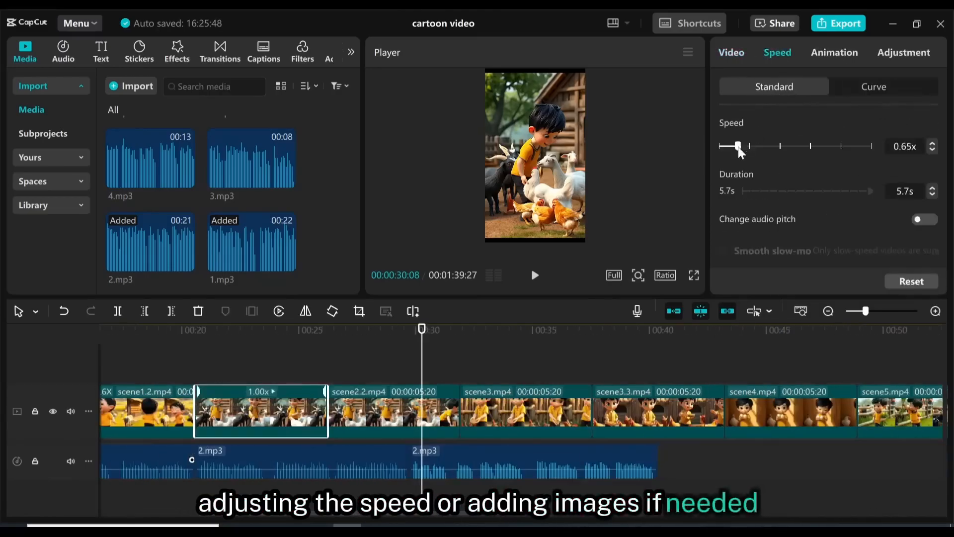
Step: Append 3.mp3 after 2.mp3, and slow scene2.mp4 to 0.7x, scene2.2.mp4 to 0.52x and scene3.mp4 to 0.7x to match the narration
drag(741, 146, 736, 148)
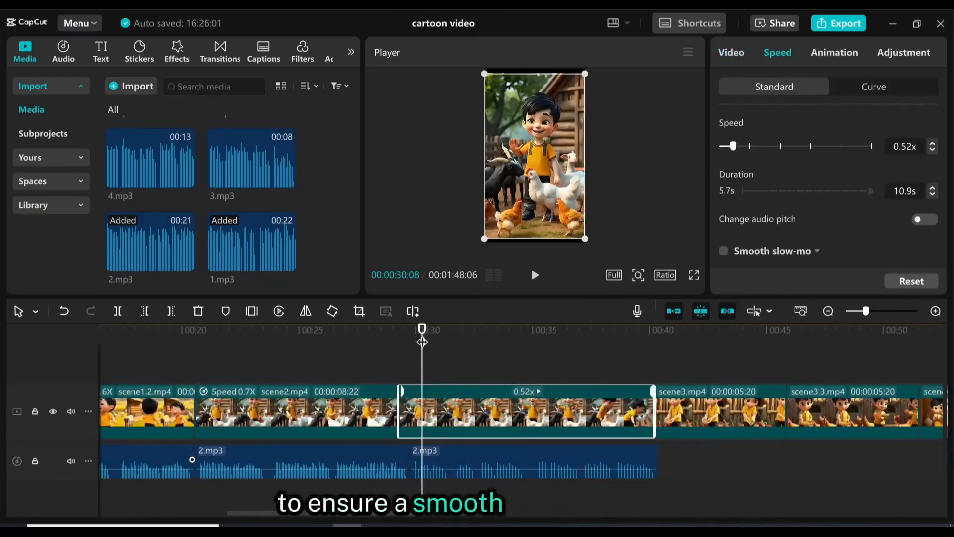
drag(245, 159, 700, 451)
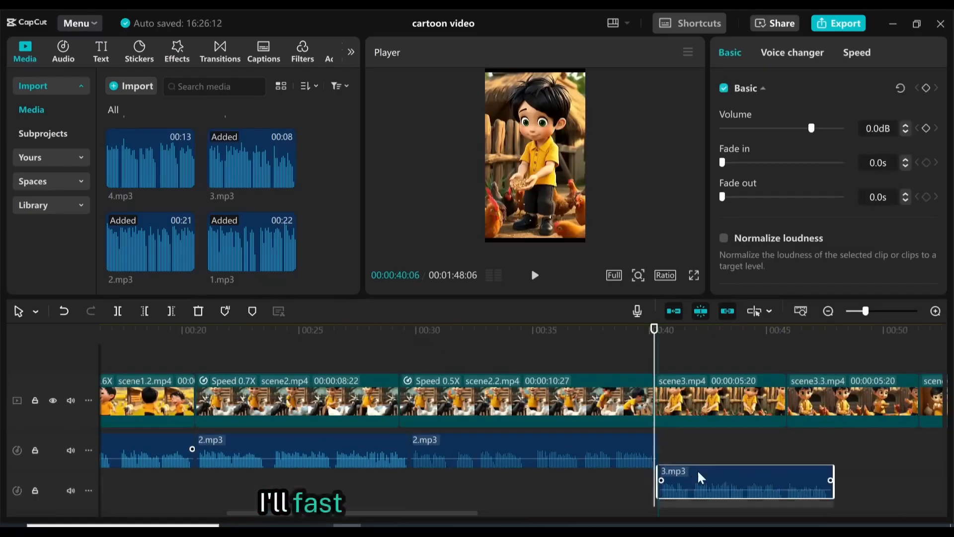
click(705, 401)
drag(749, 146, 744, 147)
Step: Cut the pause near 00:00:55 out of 4.mp3 and slow scene4.mp4 to 0.49x to span the narration
drag(424, 513, 531, 515)
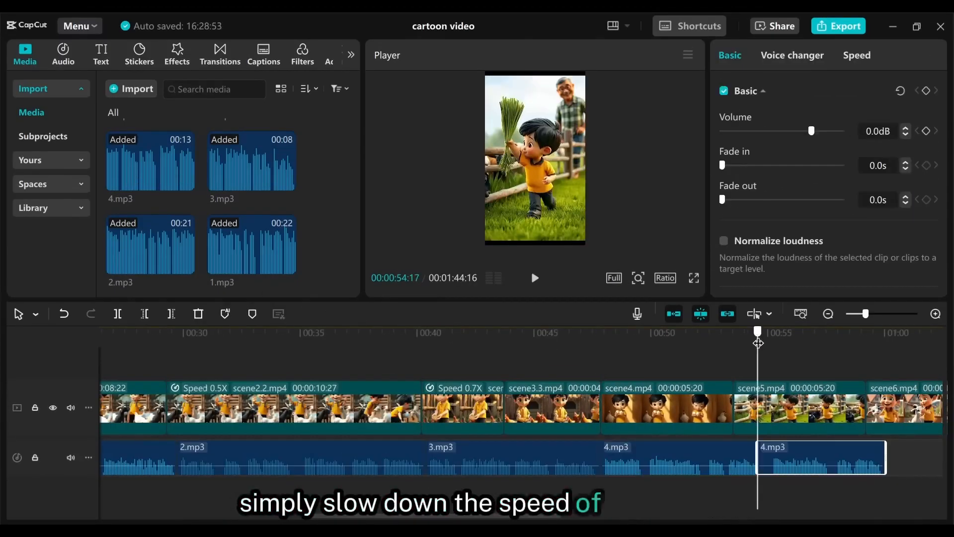
key(ctrl+b)
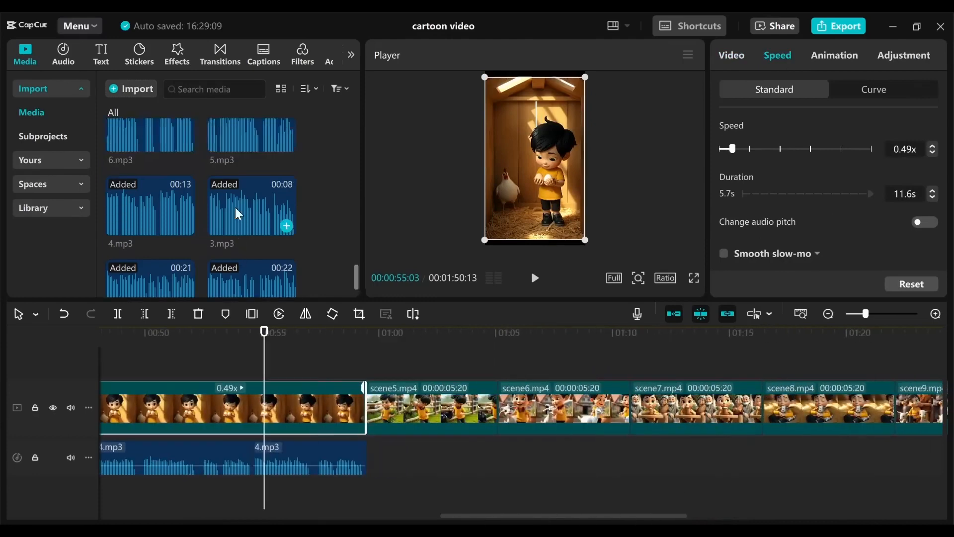
Step: Append 5.mp3 and 6.mp3 after 4.mp3 and slow scene6.mp4 to about 0.7x to match its narration
click(236, 207)
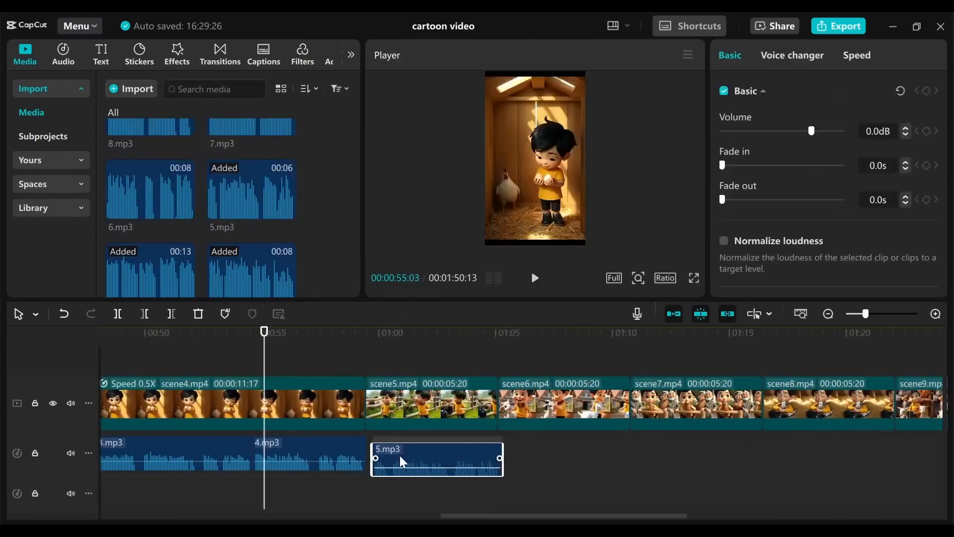
drag(403, 460, 398, 460)
click(185, 209)
click(580, 428)
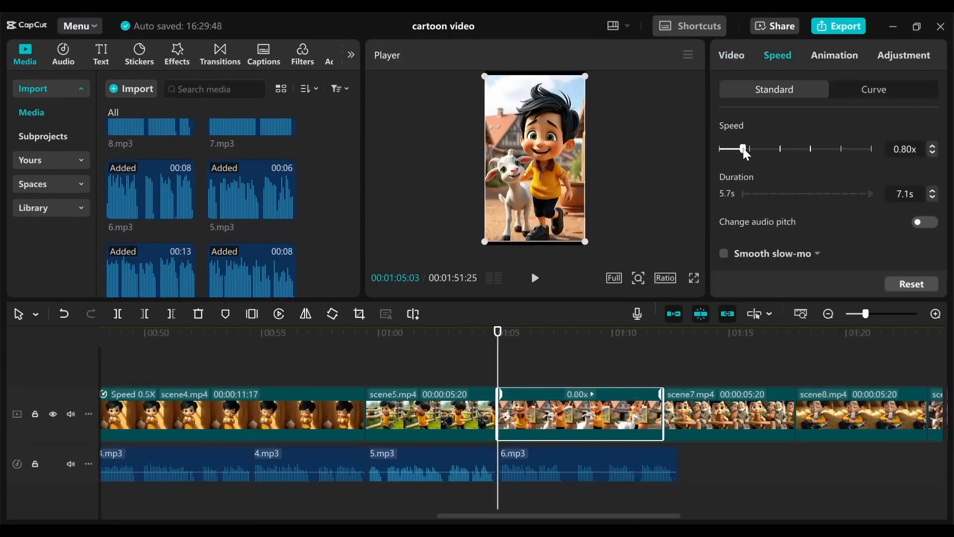
Step: Append 7.mp3, 8.mp3 and 9.mp3, and fit their clips by shortening scene7.mp4 and scene8.mp4 and slowing scene9.mp4 to 0.6x
drag(251, 154, 718, 463)
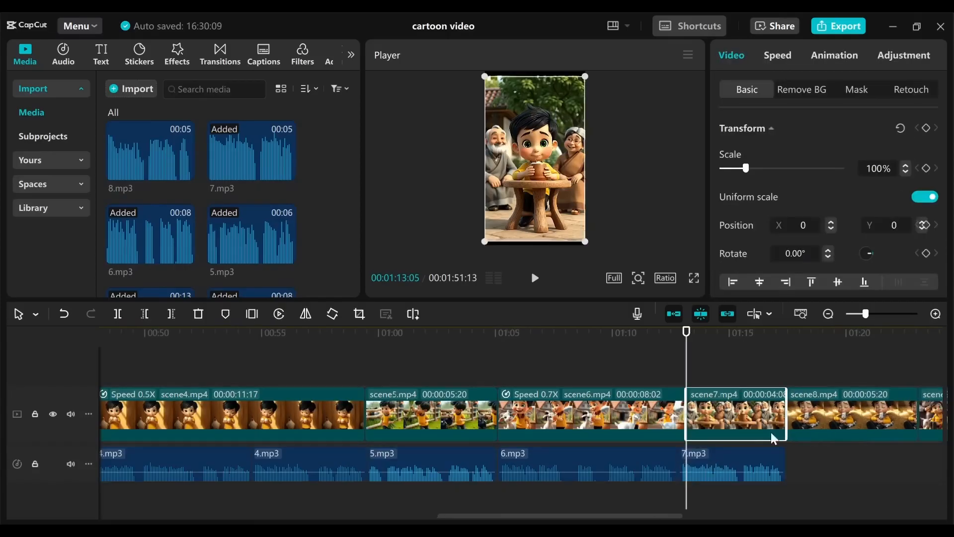
click(185, 171)
click(286, 212)
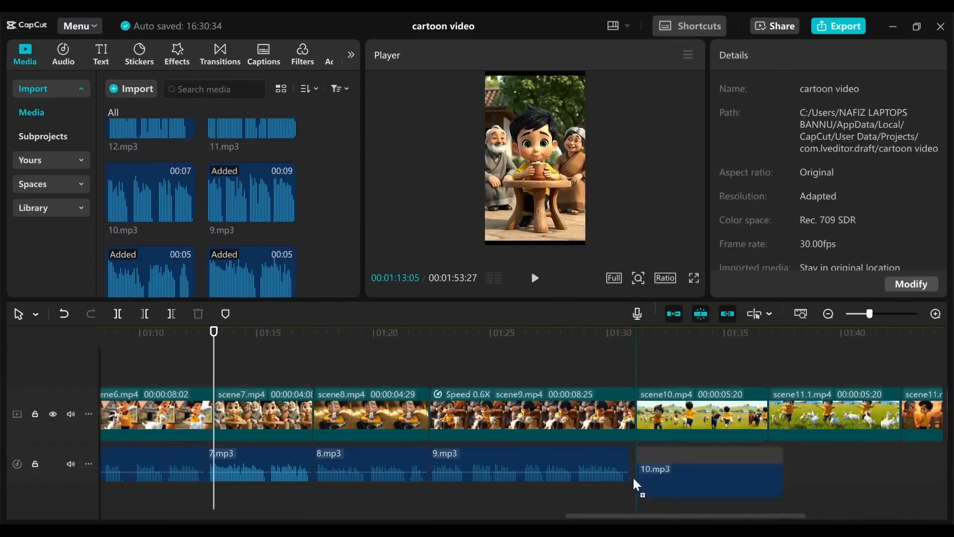
Step: Append 10.mp3, 11.mp3 and 12.mp3 in order and shorten scene11.1.mp4 so the last scenes line up with the narration
drag(633, 485, 629, 472)
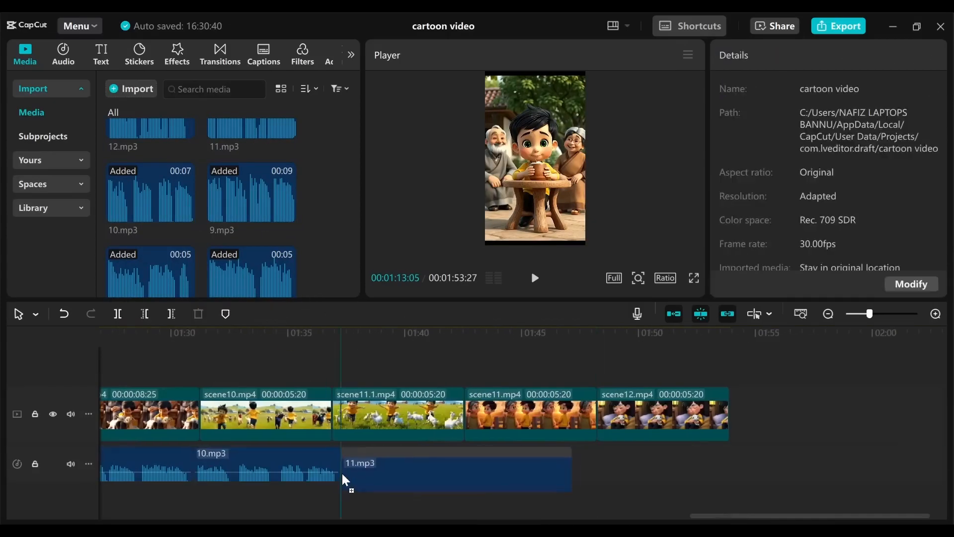
drag(449, 415, 437, 415)
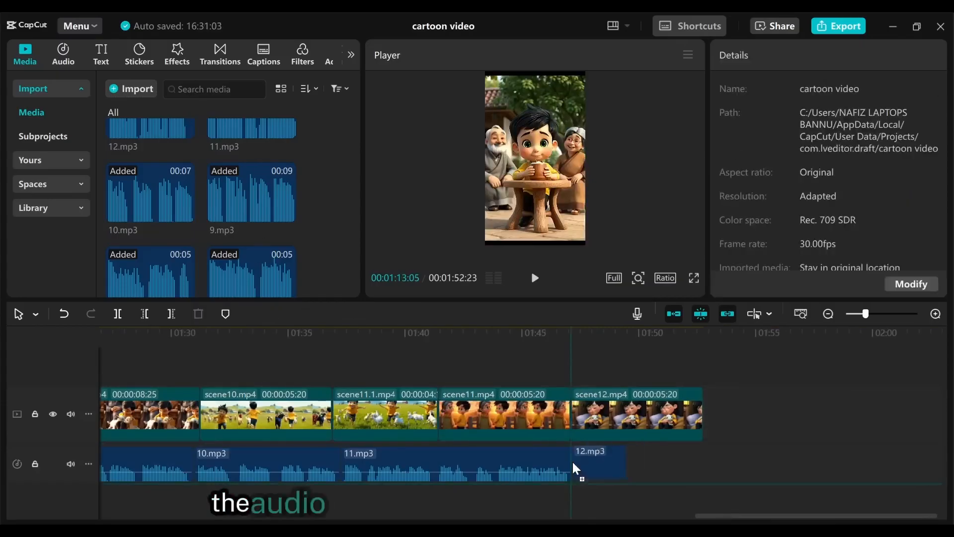
click(576, 485)
click(618, 409)
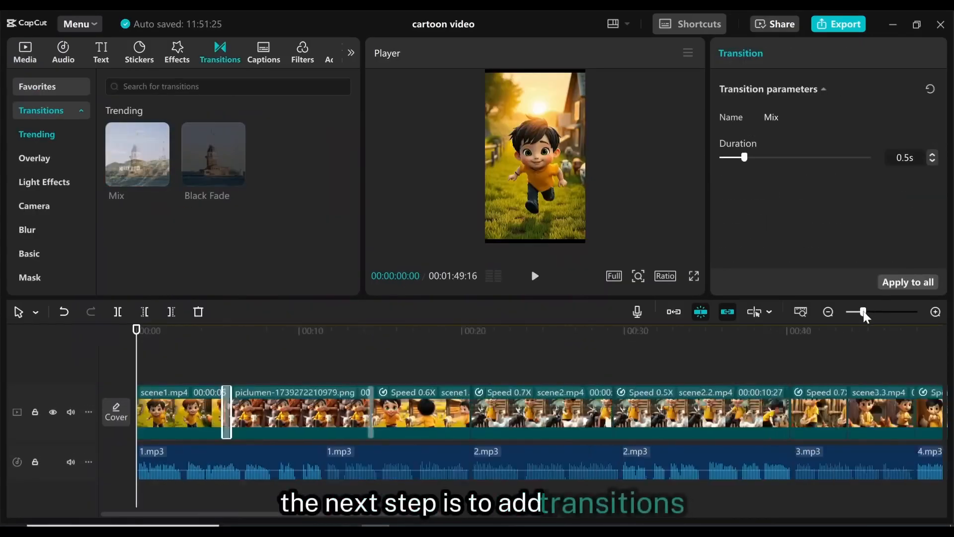
Step: Add the Mix transition at each remaining cut between the video clips, through to the last cut on the timeline
drag(863, 312, 862, 312)
drag(137, 161, 735, 412)
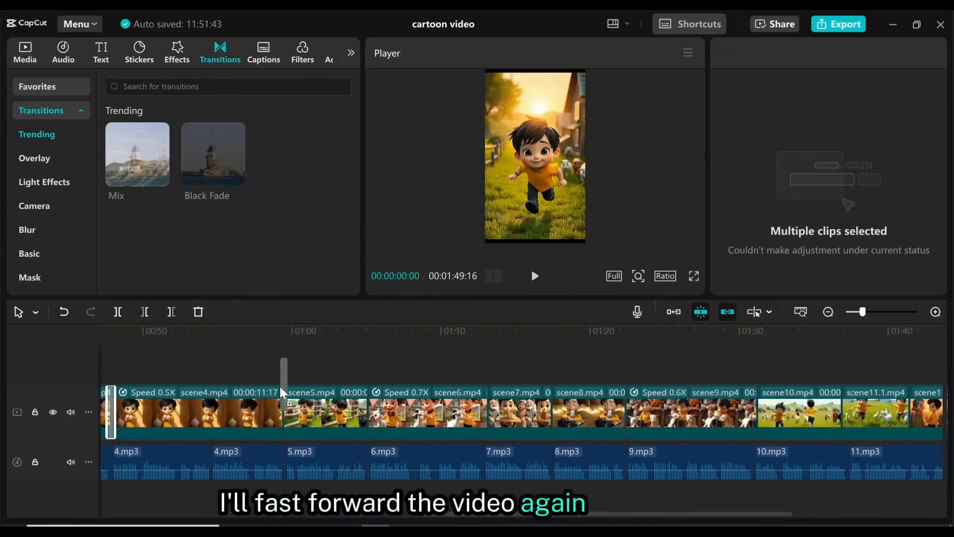
drag(281, 392, 283, 412)
drag(139, 162, 367, 411)
drag(139, 162, 488, 411)
drag(139, 162, 551, 417)
drag(139, 162, 626, 417)
drag(140, 162, 757, 412)
drag(140, 162, 841, 411)
drag(778, 514, 904, 520)
drag(139, 162, 705, 416)
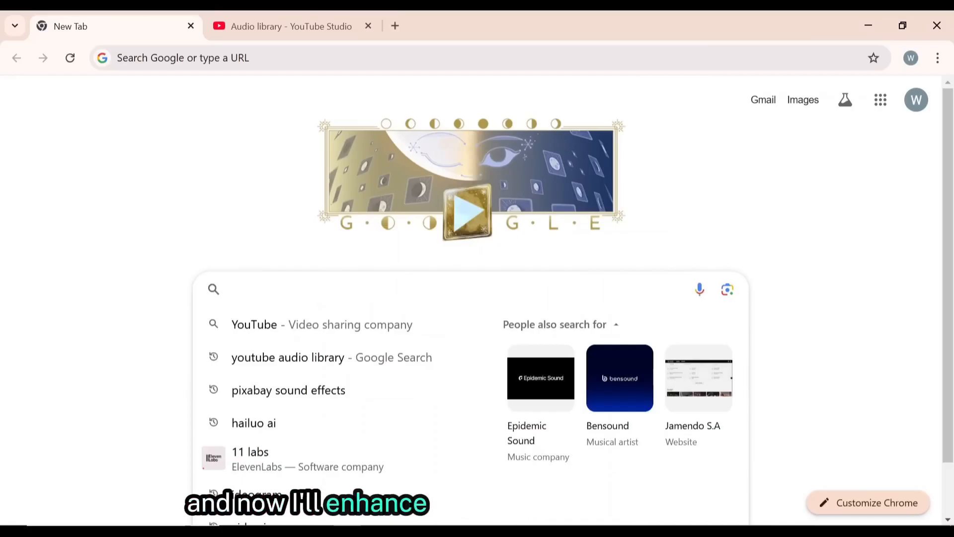
Step: Open Pixabay's sound effects page in the browser, search for chicken clucking and download "chicken cluking type 3"
click(285, 391)
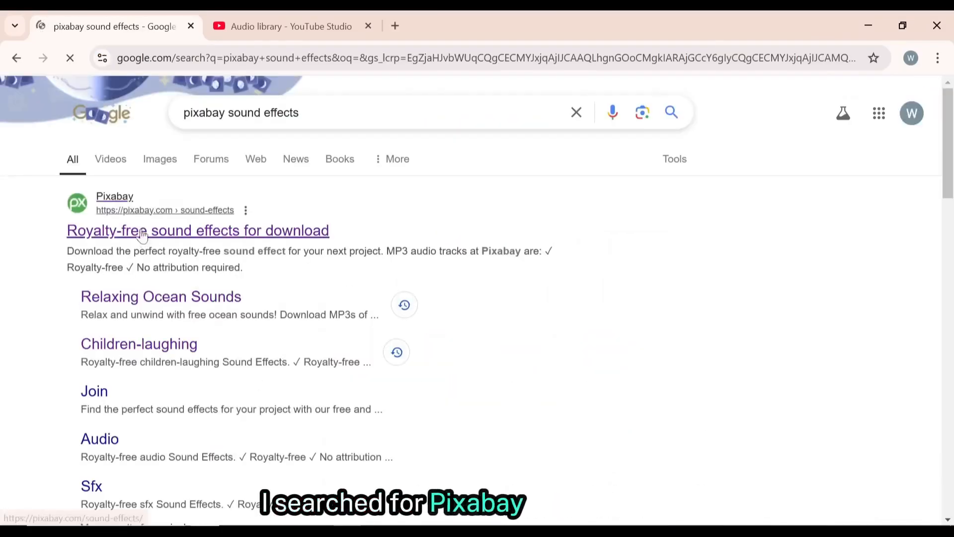
click(145, 234)
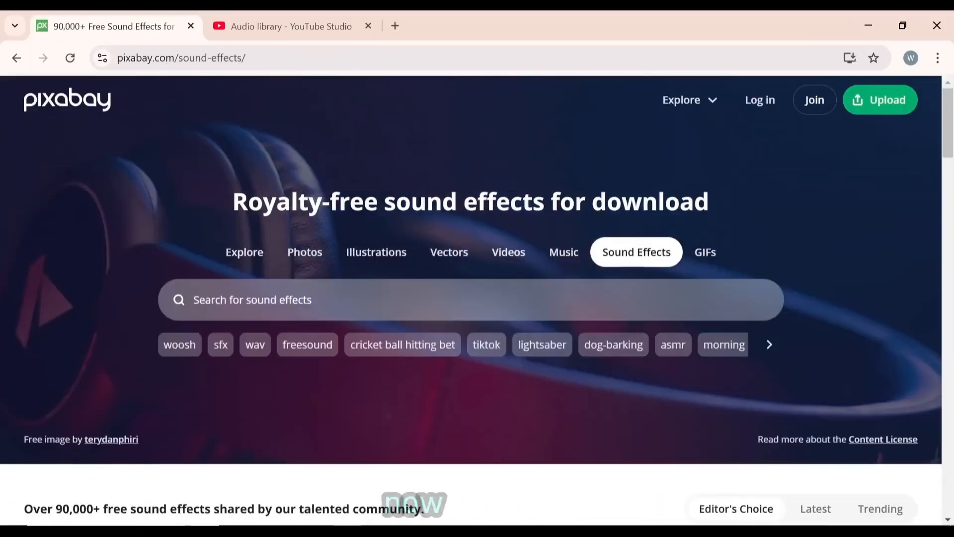
click(258, 300)
text(chicken)
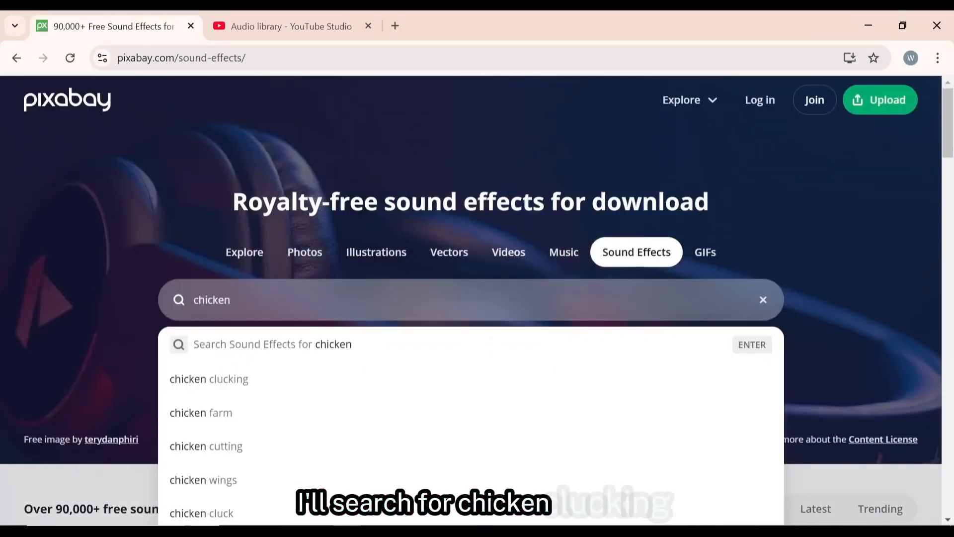
click(230, 379)
scroll(74, 236, down, 4)
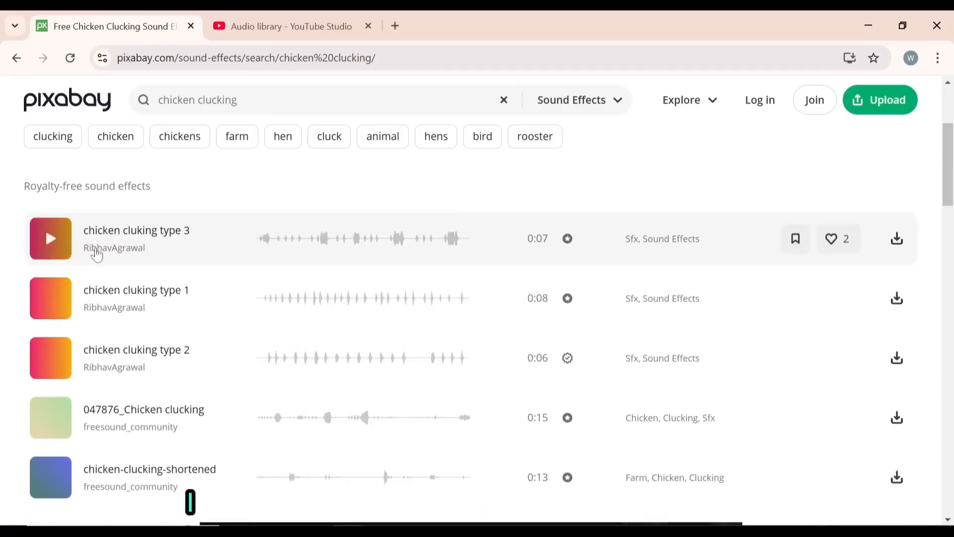
click(900, 239)
click(679, 217)
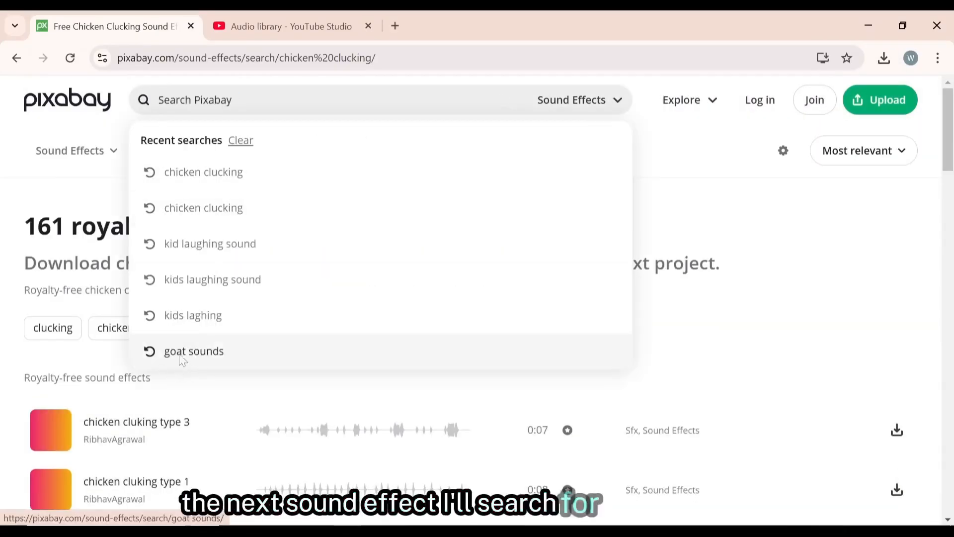
Step: Search Pixabay for goat sounds and download the ten-second "goat sound effect"
click(183, 355)
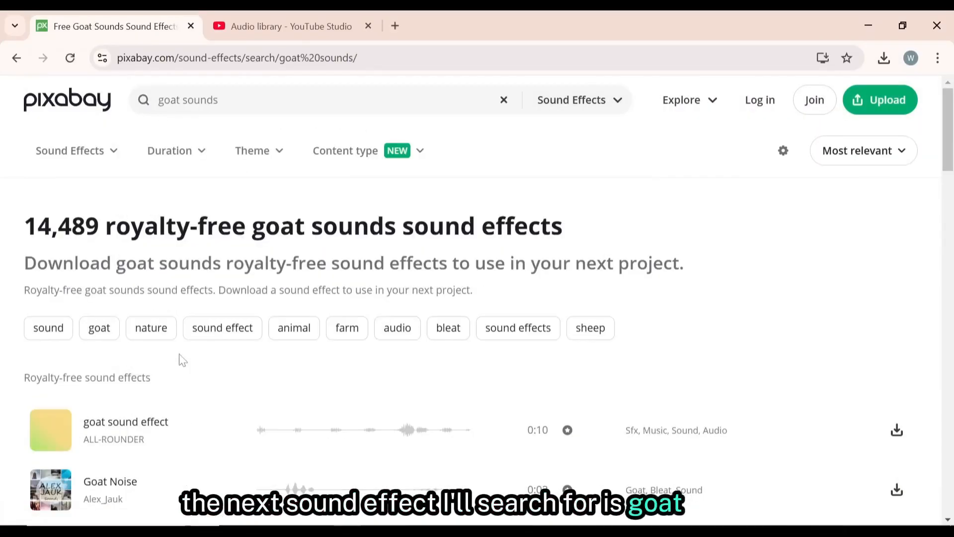
scroll(182, 358, down, 2)
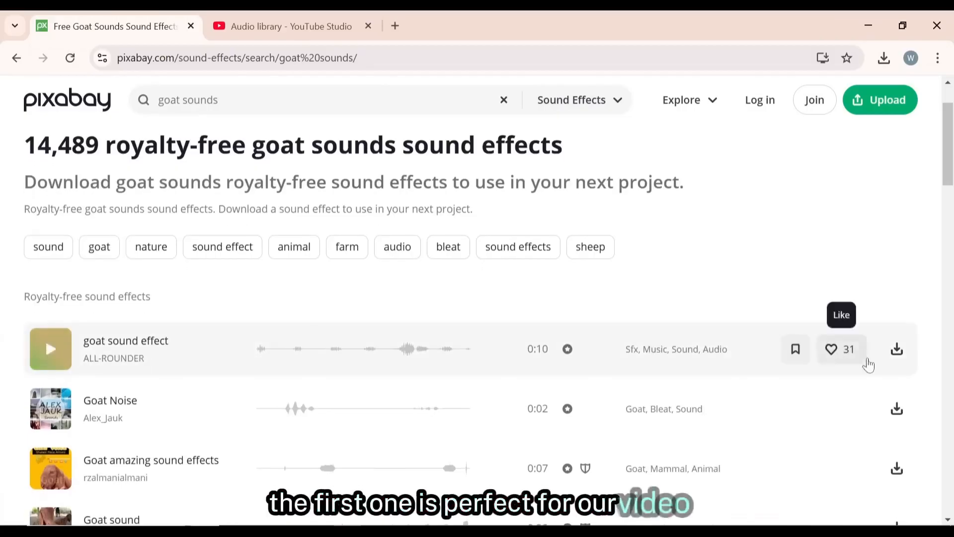
click(897, 349)
click(679, 218)
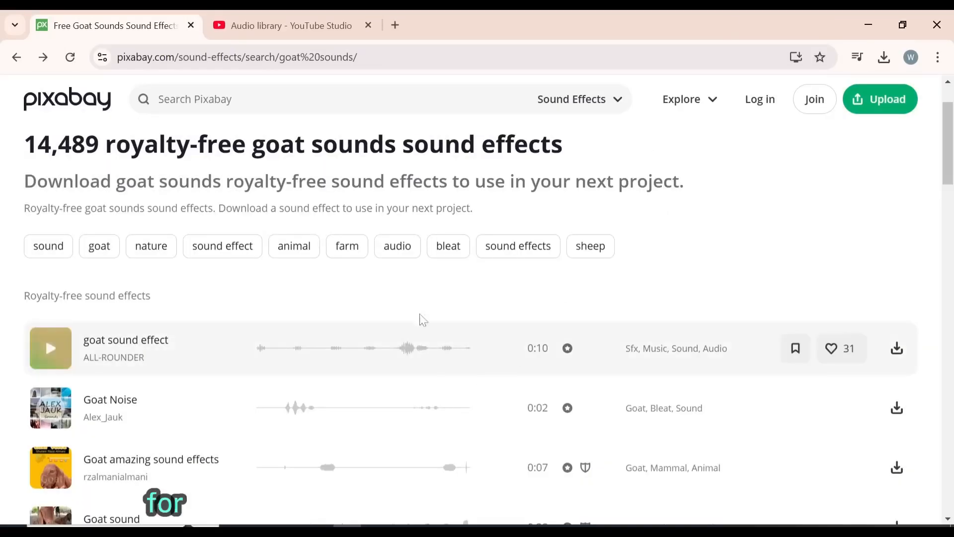
Step: Switch to the YouTube Studio Audio library and filter its music for "lullaby"
click(281, 26)
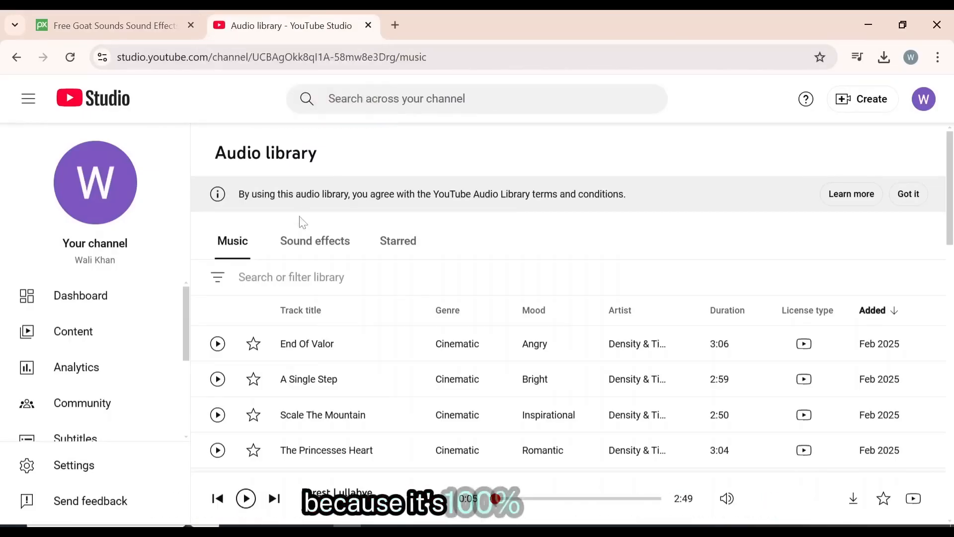
click(291, 277)
text(l)
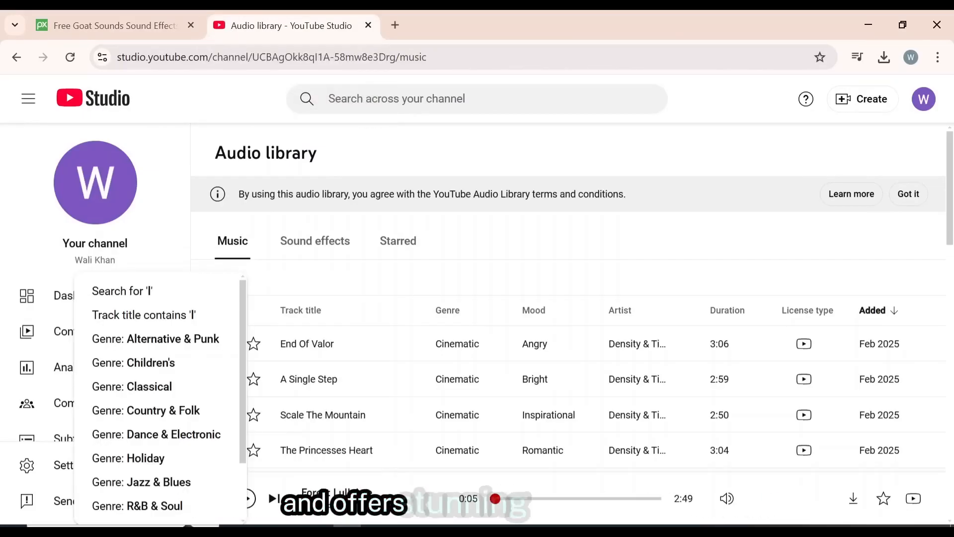
text(ullaby)
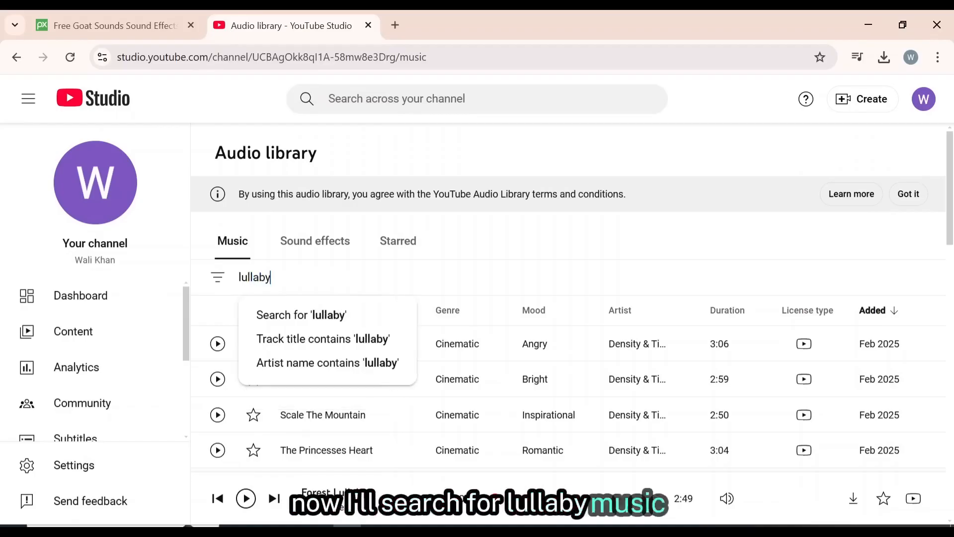
key(Return)
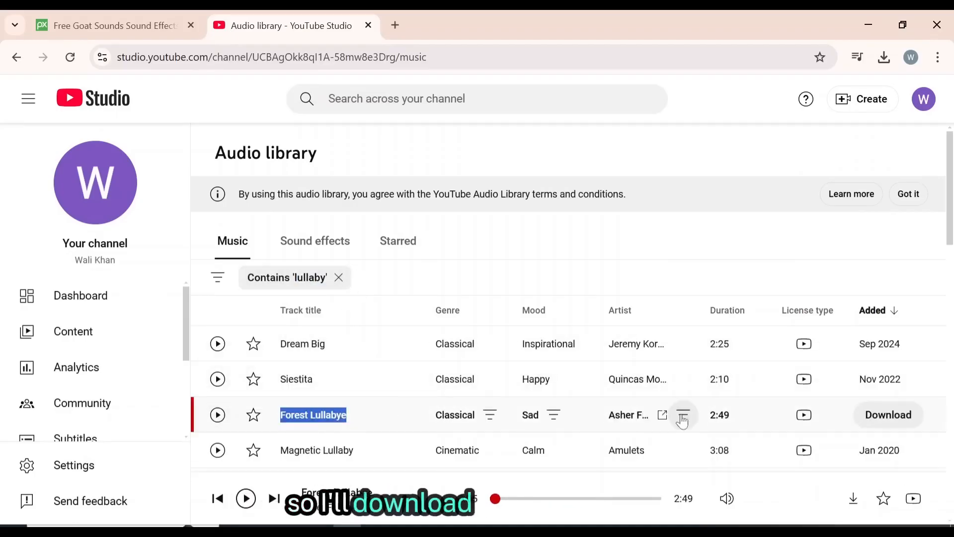
Step: Download the track "Forest Lullabye" from the filtered music list
click(889, 414)
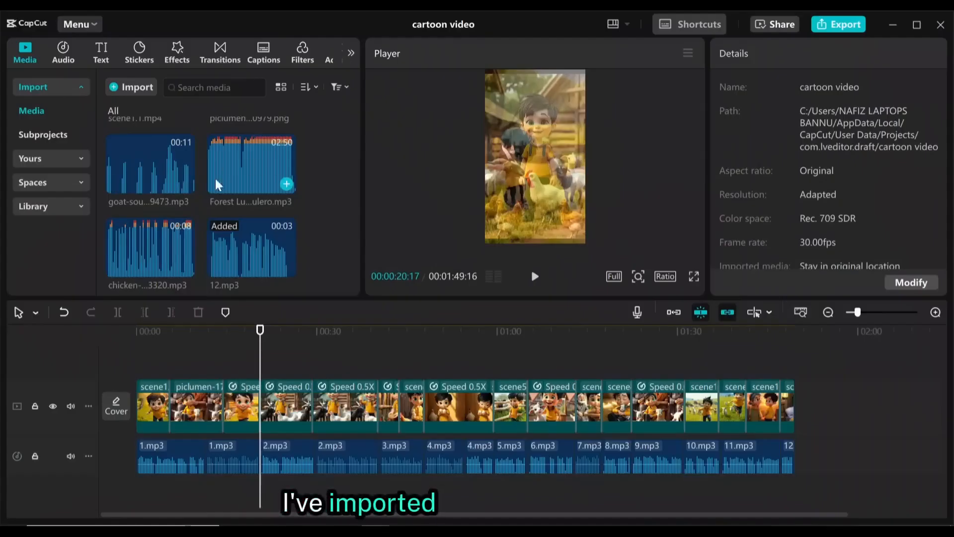
Step: Switch to CapCut, layer the goat and chicken sounds beneath the narration from about 20 seconds, and lower the chicken clip's volume to -17.0 dB
click(162, 184)
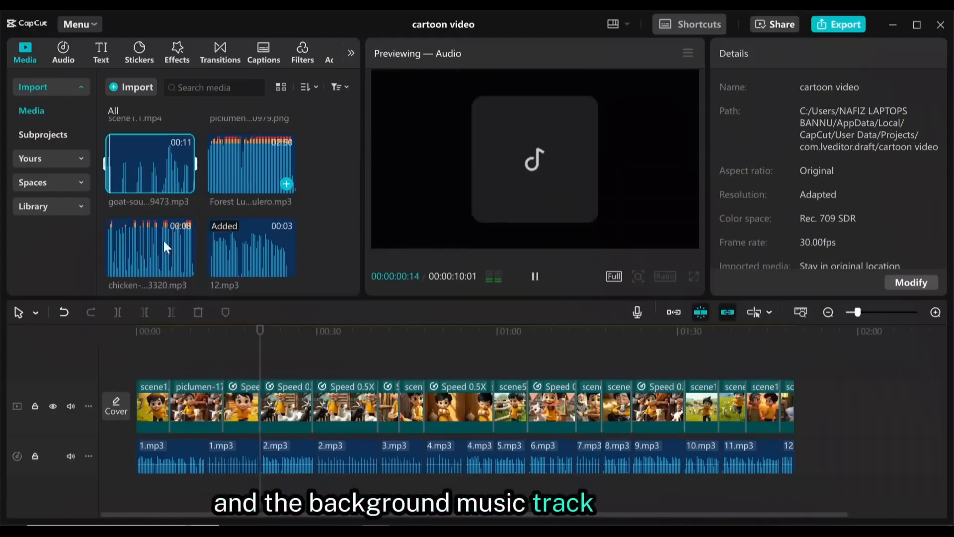
drag(164, 179, 292, 505)
scroll(292, 474, down, 1)
drag(151, 248, 299, 493)
drag(291, 500, 291, 505)
drag(291, 505, 291, 506)
key(space)
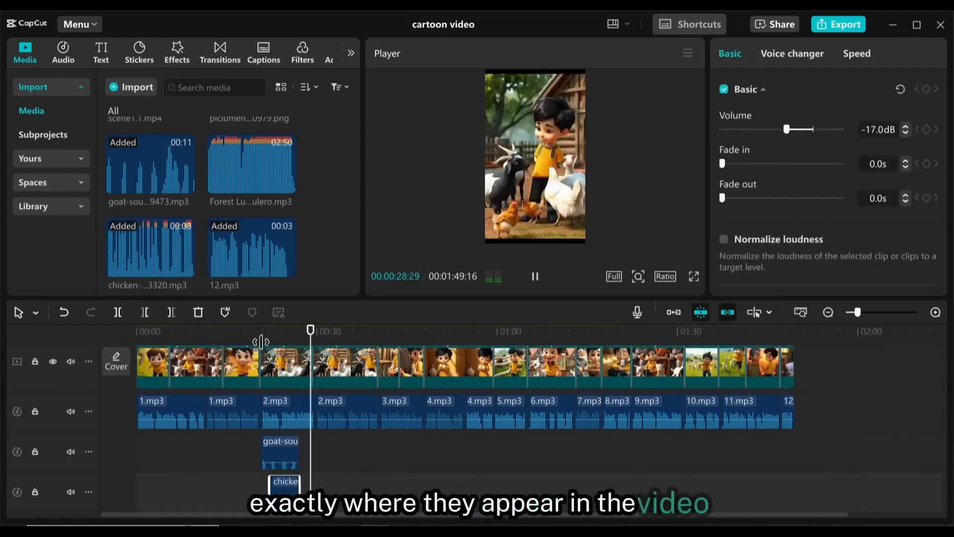
key(space)
Step: Place the chicken sound under narration 3.mp3 at about 40 seconds and a shortened goat sound under the start of 6.mp3
drag(314, 334, 377, 333)
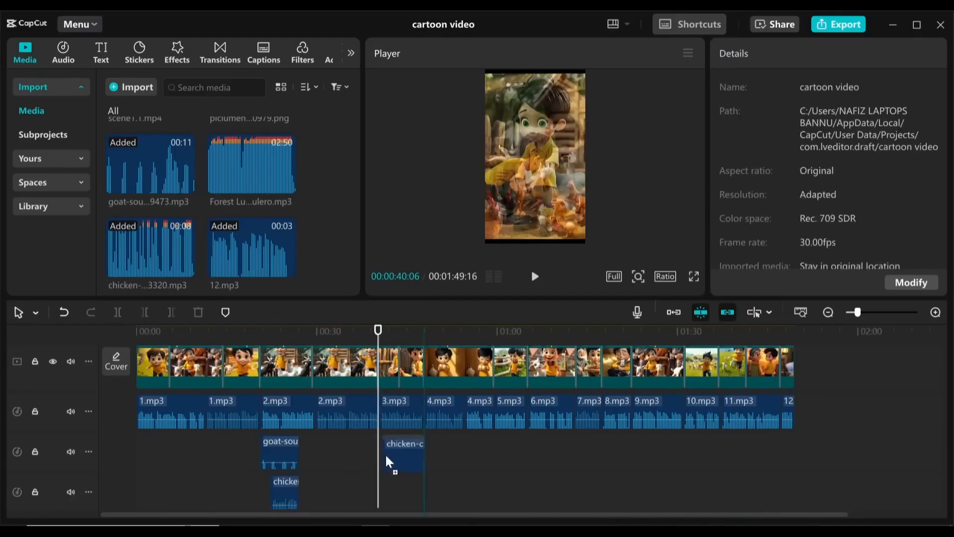
click(397, 450)
click(530, 457)
drag(589, 457, 558, 489)
drag(539, 333, 570, 334)
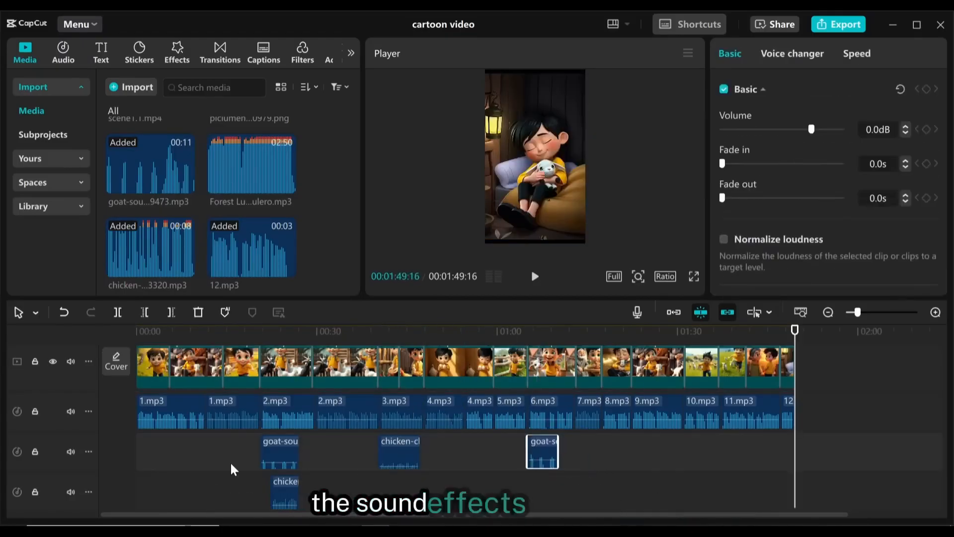
Step: Add Forest Lullabye as background music from the timeline's start, cut off the excess past the video's end, and lower its volume to -14.7 dB
scroll(233, 469, down, 2)
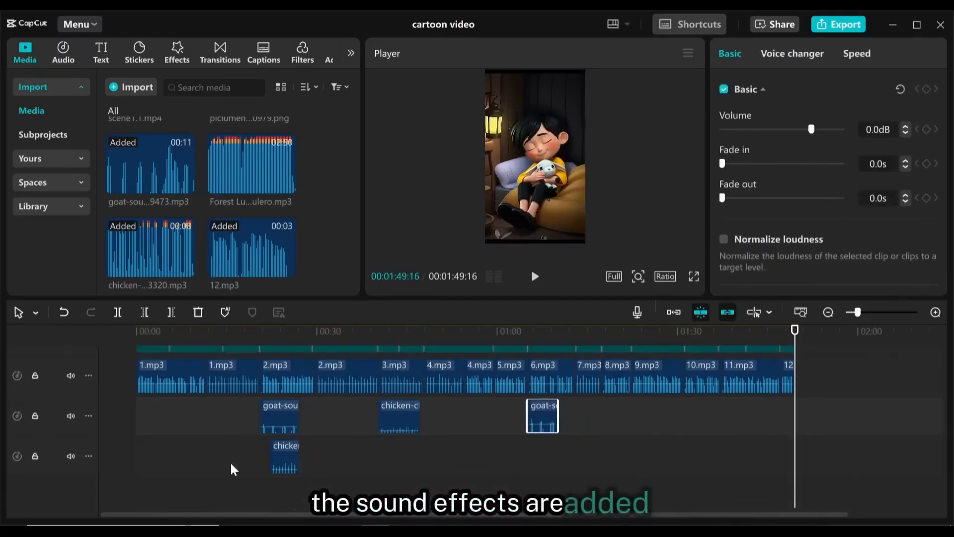
drag(235, 181, 139, 503)
key(ctrl+b)
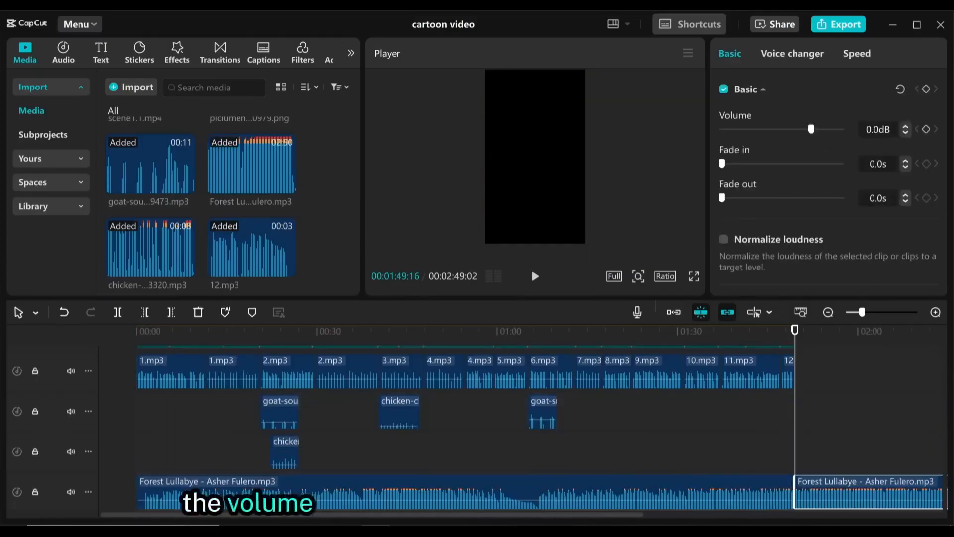
key(Delete)
drag(623, 498, 623, 504)
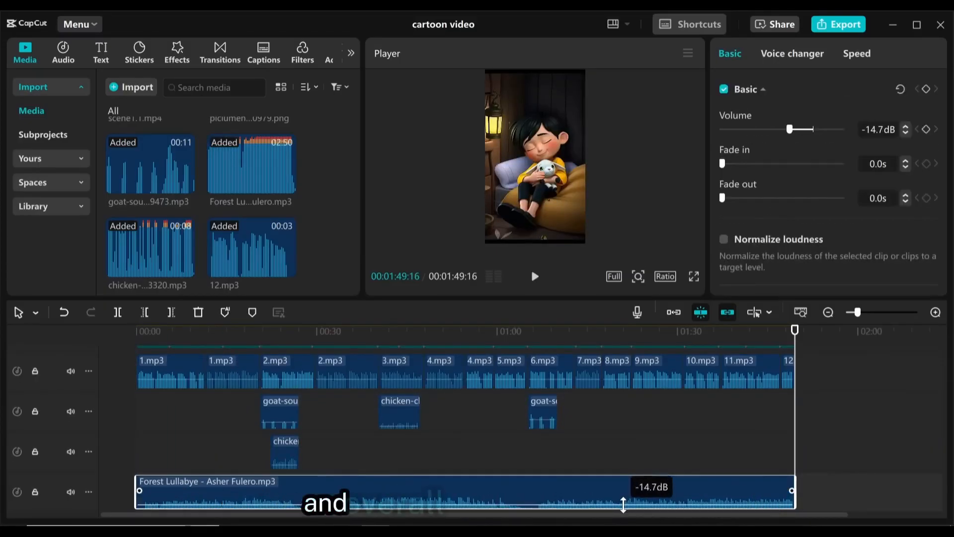
key(space)
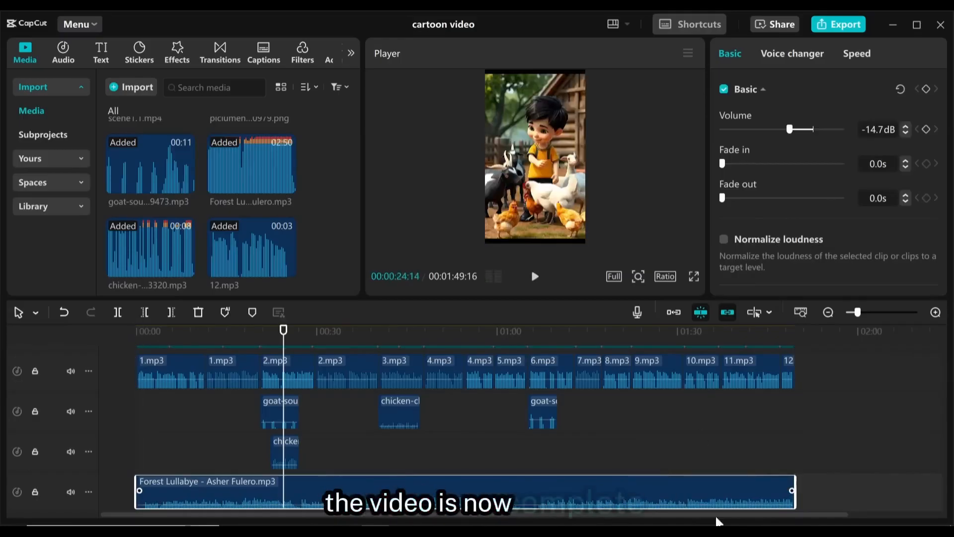
Step: Export the finished cartoon video at 1080P resolution, as an H.264 mp4 at 30fps
click(838, 23)
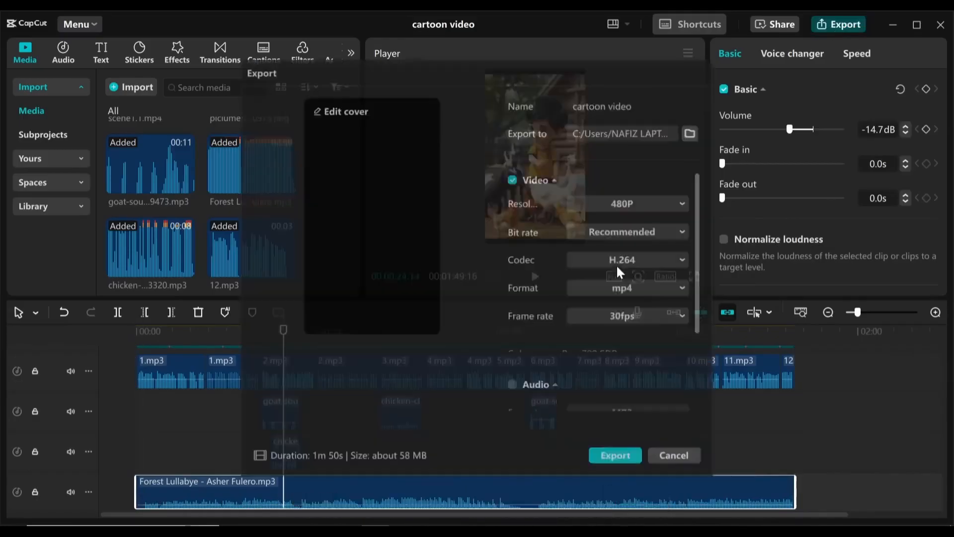
click(632, 204)
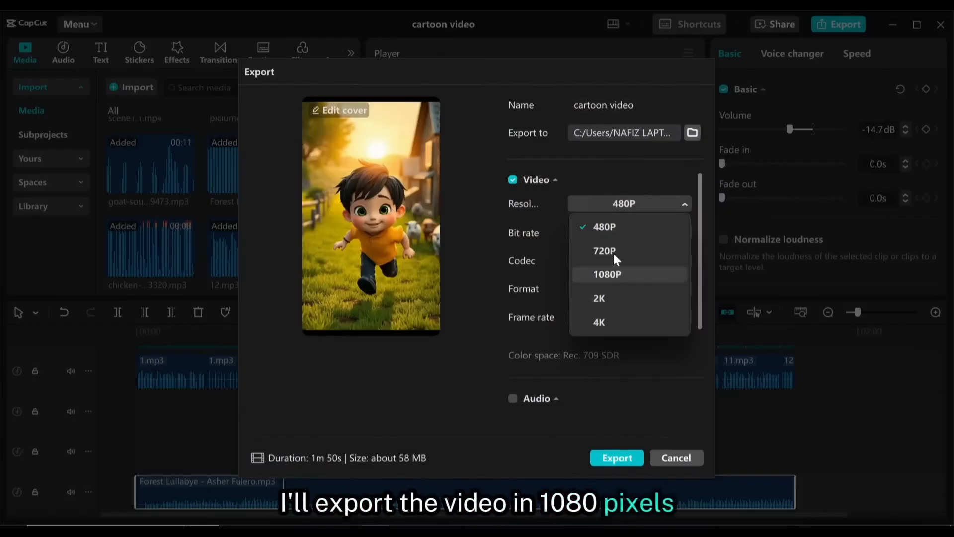
click(615, 276)
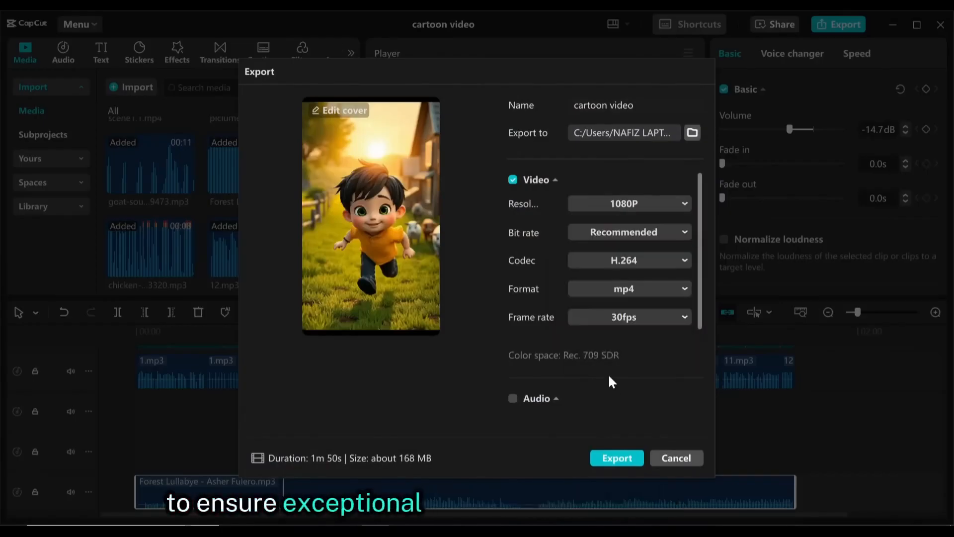
click(613, 458)
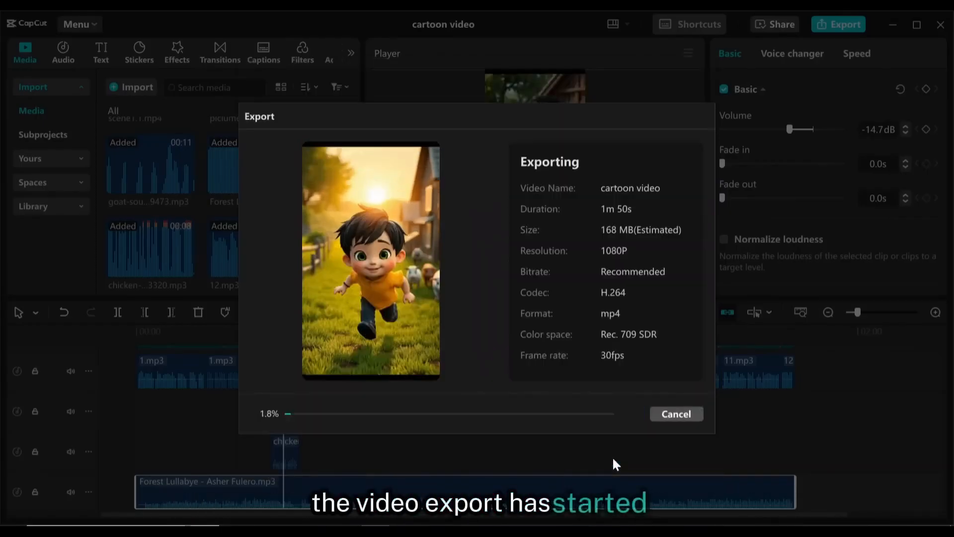